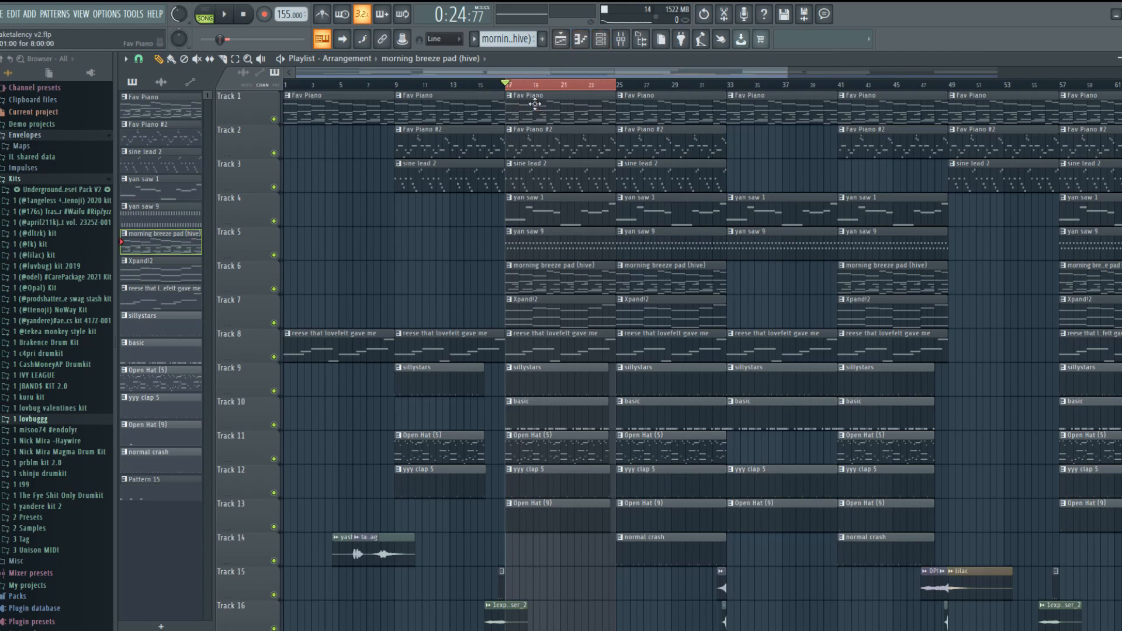
Solo mixer Insert 1 for the Fav Piano pattern and start playing the arrangement
{"action": "left_click", "coordinate": [620, 43]}
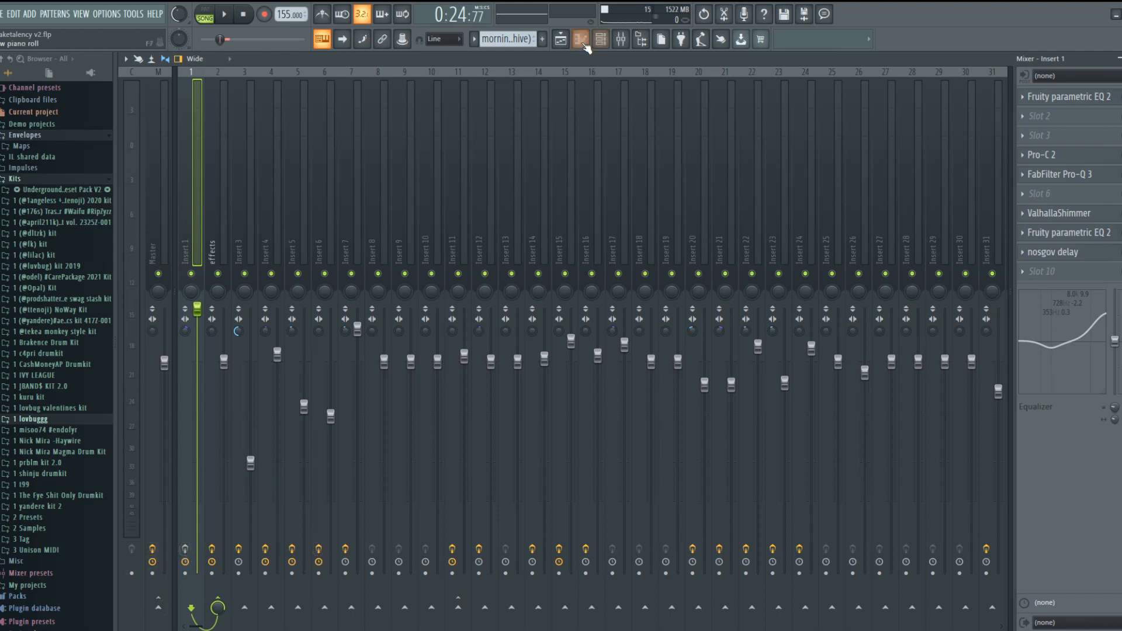
{"action": "left_click", "coordinate": [560, 40]}
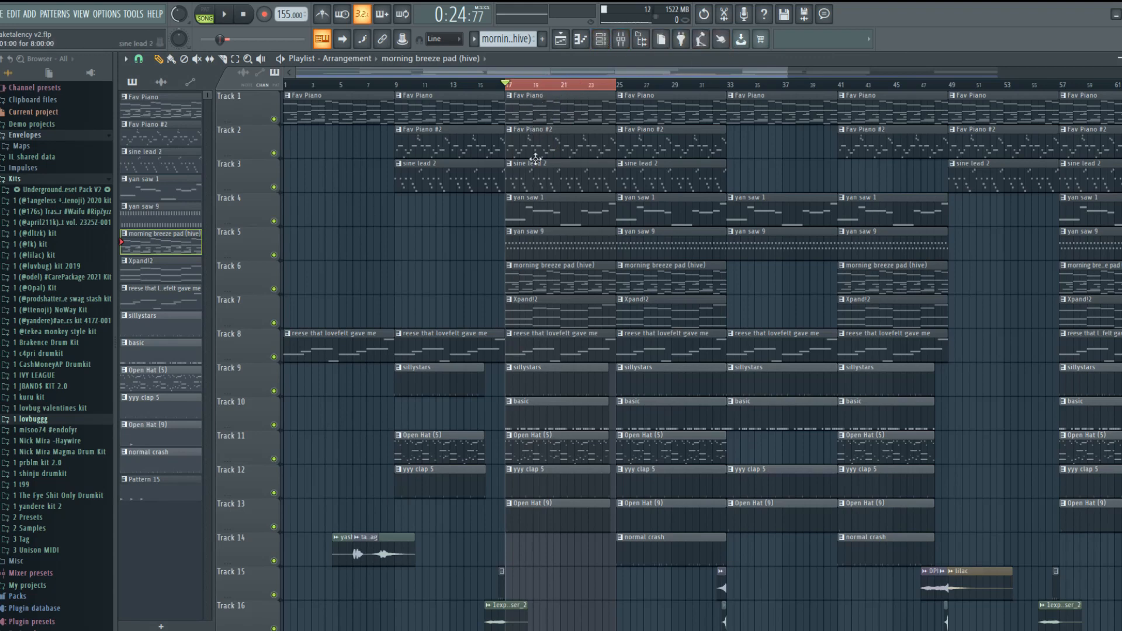
{"action": "double_click", "coordinate": [550, 113]}
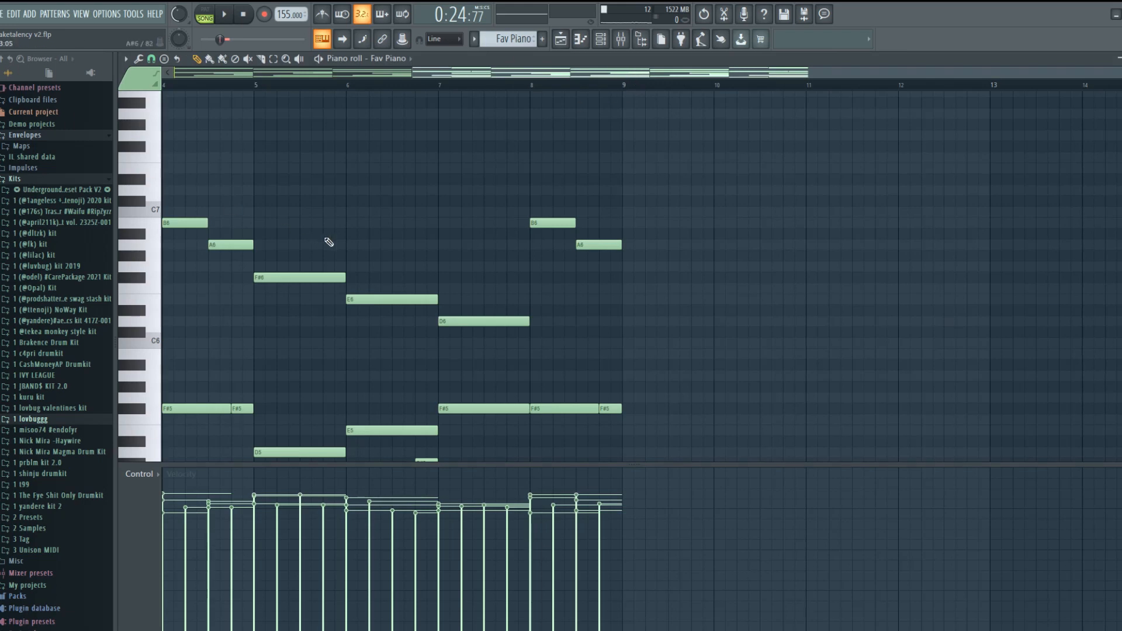
{"action": "left_click", "coordinate": [623, 42]}
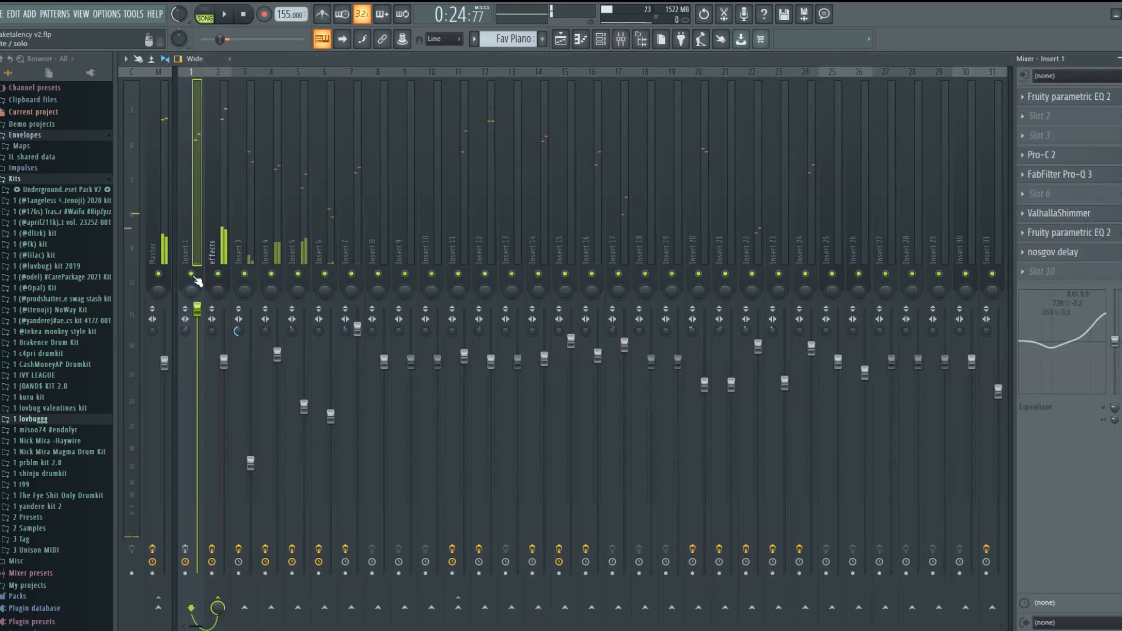
{"action": "left_click", "coordinate": [562, 41]}
{"action": "key", "text": "space"}
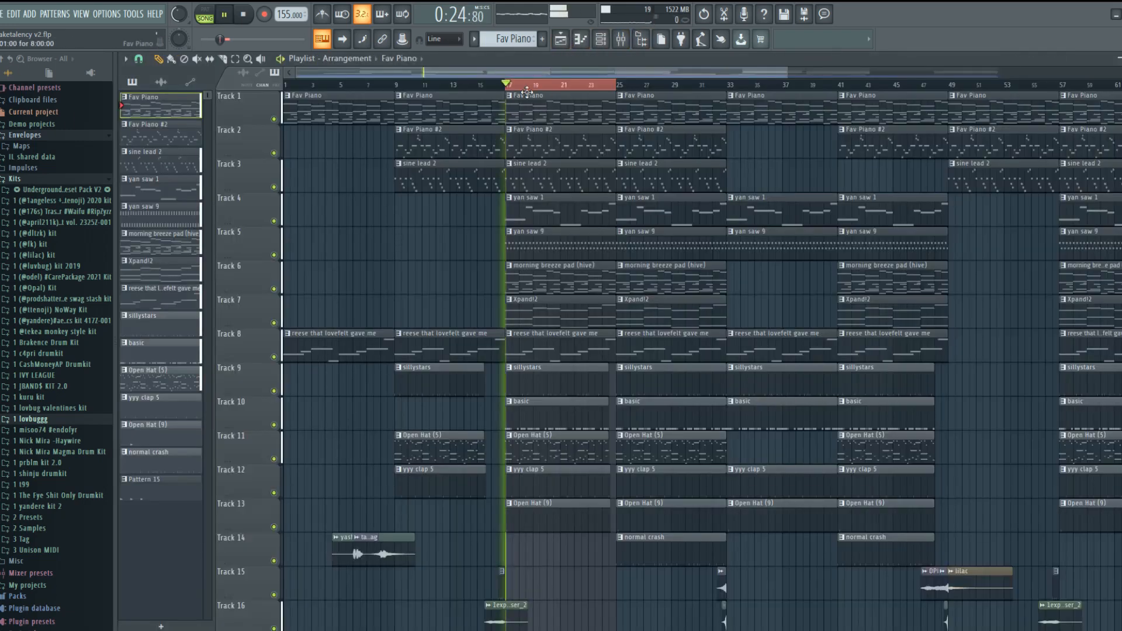
Examine the high and low notes of the Fav Piano pattern in the piano roll during playback
{"action": "left_click", "coordinate": [581, 44]}
{"action": "left_click_drag", "start_coordinate": [576, 71], "coordinate": [338, 72]}
{"action": "scroll", "coordinate": [431, 281], "scroll_direction": "down", "scroll_amount": 10}
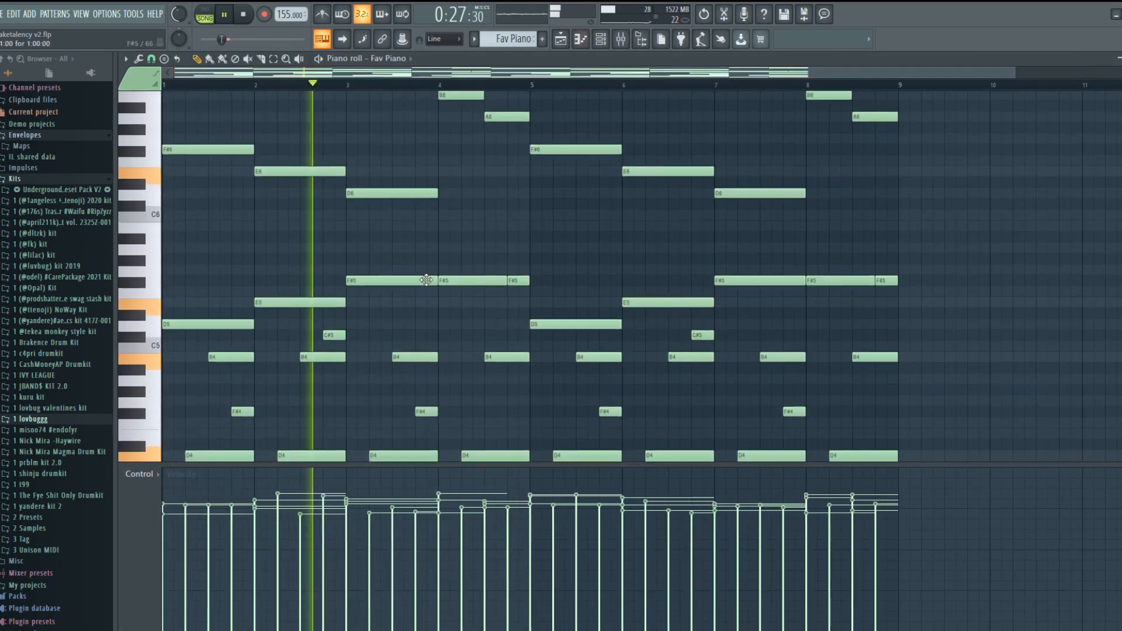
{"action": "scroll", "coordinate": [432, 281], "scroll_direction": "up", "scroll_amount": 4}
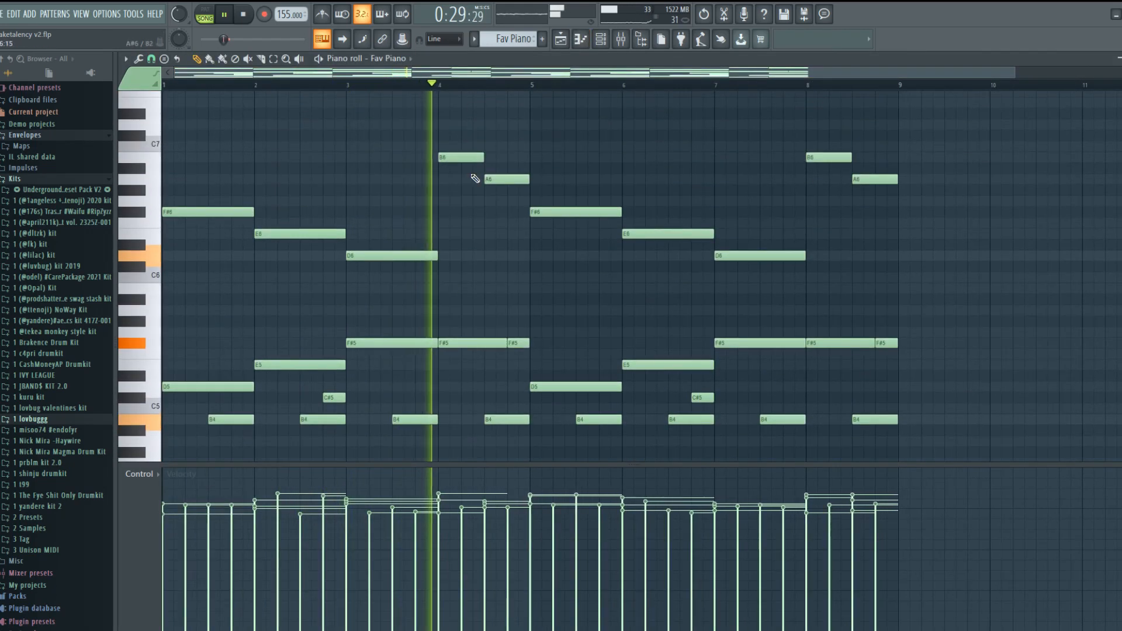
{"action": "scroll", "coordinate": [595, 344], "scroll_direction": "down", "scroll_amount": 2}
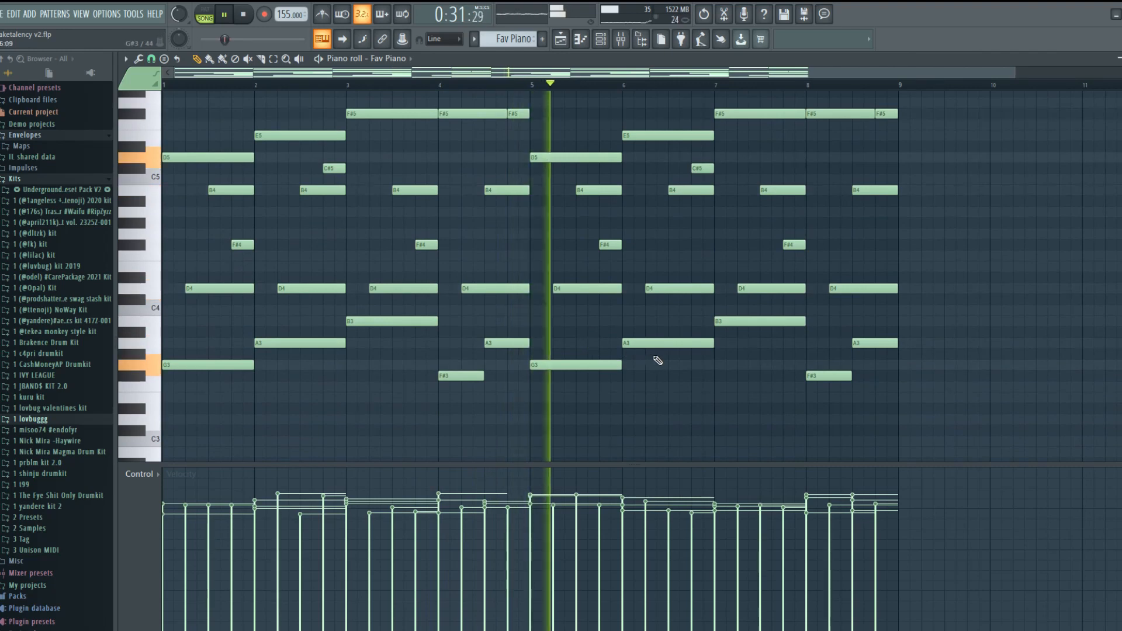
{"action": "scroll", "coordinate": [672, 369], "scroll_direction": "up", "scroll_amount": 2}
{"action": "scroll", "coordinate": [738, 365], "scroll_direction": "up", "scroll_amount": 5}
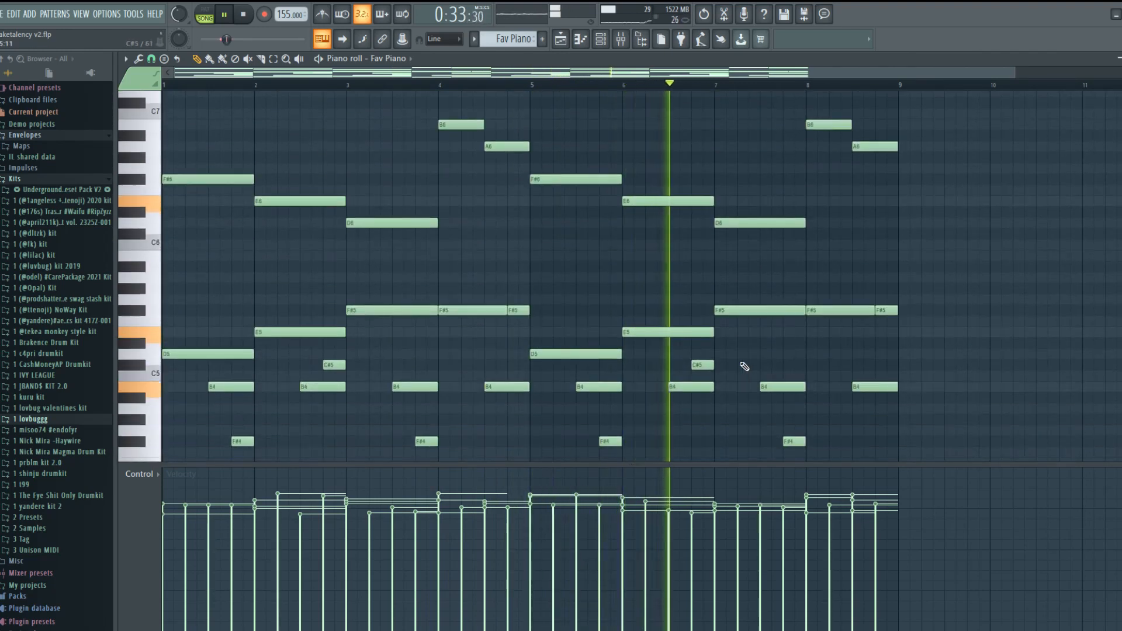
{"action": "scroll", "coordinate": [760, 368], "scroll_direction": "down", "scroll_amount": 5}
{"action": "scroll", "coordinate": [789, 292], "scroll_direction": "up", "scroll_amount": 7}
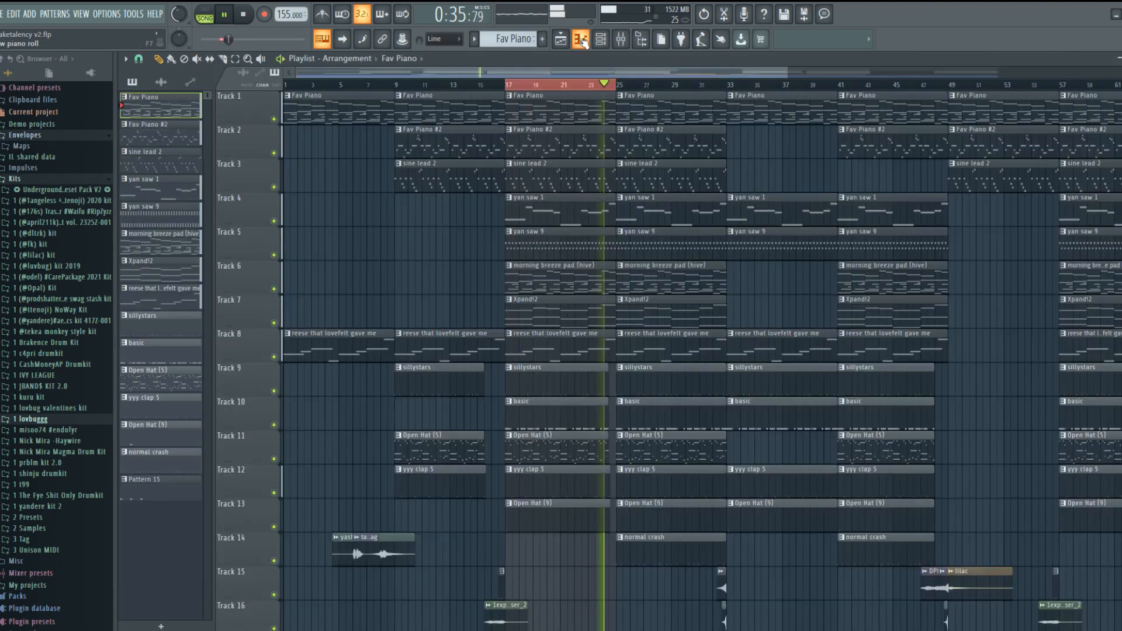
Open the Fav Piano #2 pattern from Track 2 in the piano roll and examine its melody notes
{"action": "key", "text": "F5"}
{"action": "double_click", "coordinate": [556, 140]}
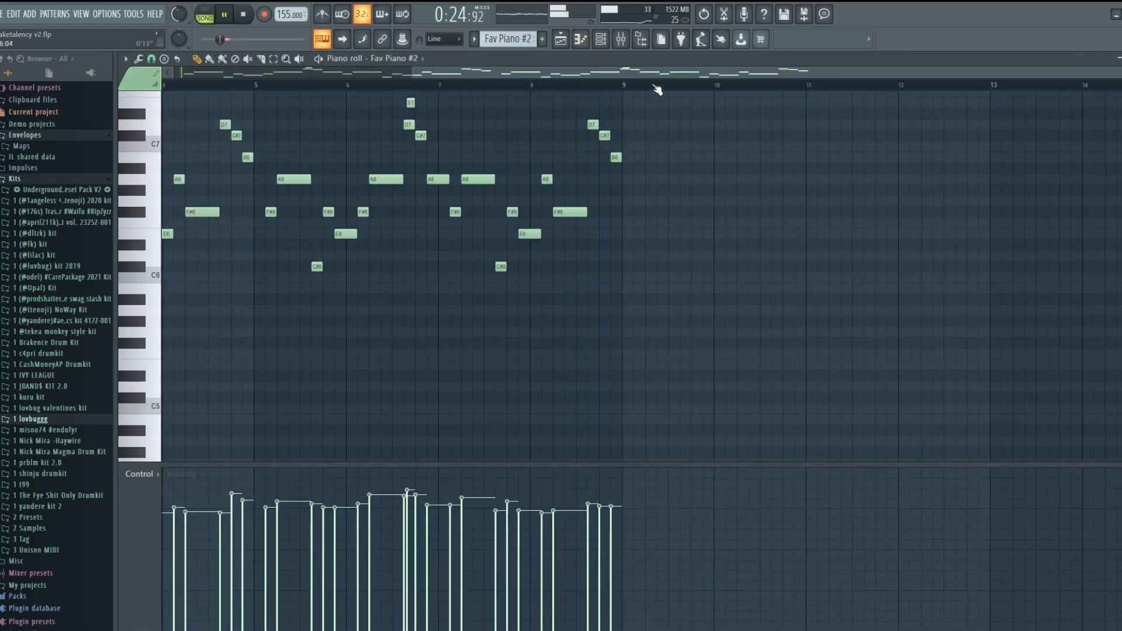
{"action": "scroll", "coordinate": [514, 321], "scroll_direction": "down", "scroll_amount": 3}
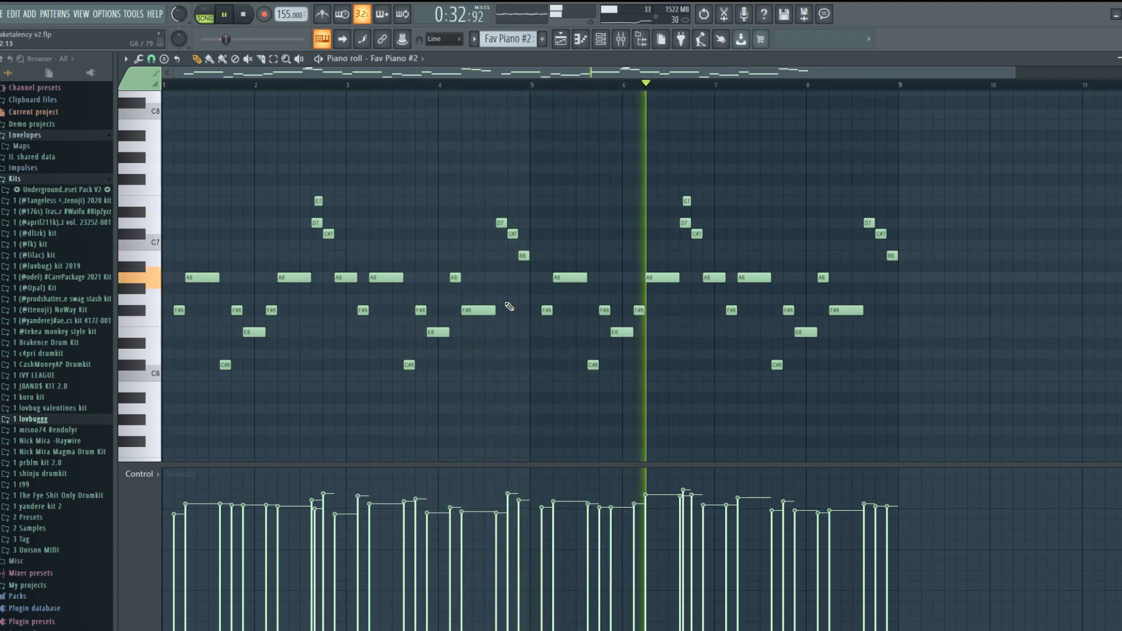
View the Fav Piano #2 channel's Piano V instrument and its preset, closing the plugin and channel rack when done
{"action": "key", "text": "F9"}
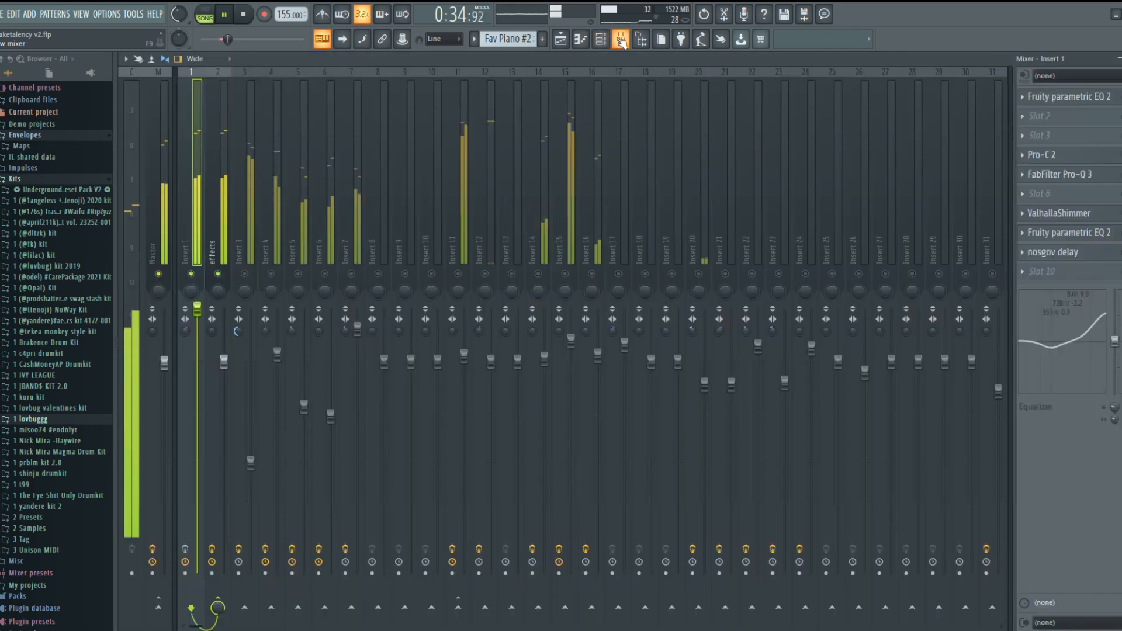
{"action": "key", "text": "F6"}
{"action": "left_click", "coordinate": [417, 322]}
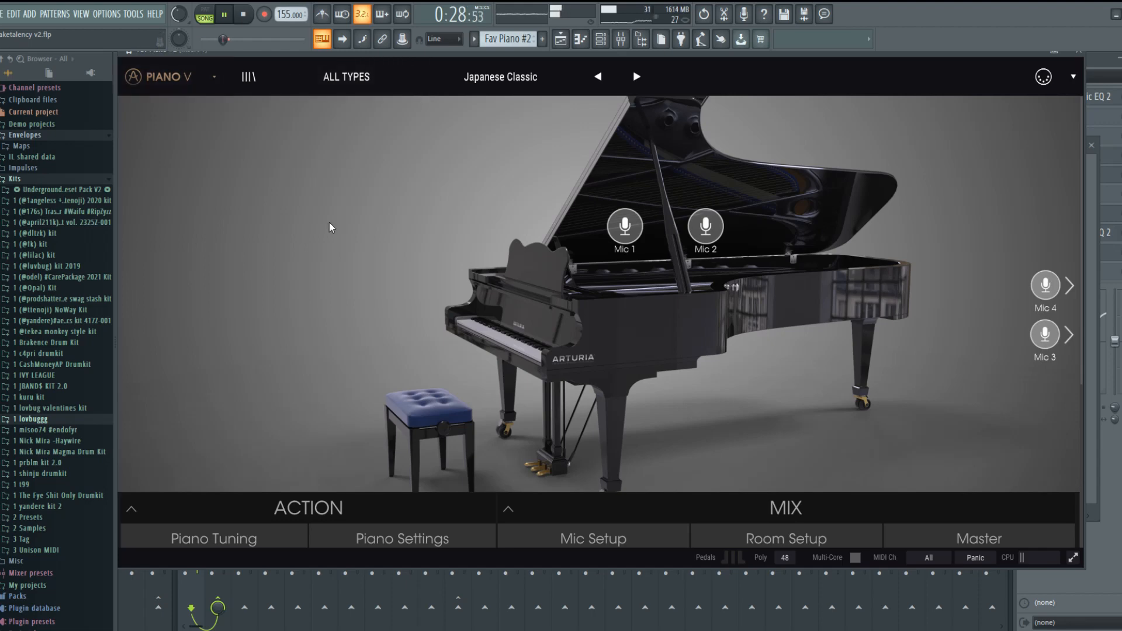
{"action": "left_click_drag", "start_coordinate": [511, 57], "coordinate": [511, 71]}
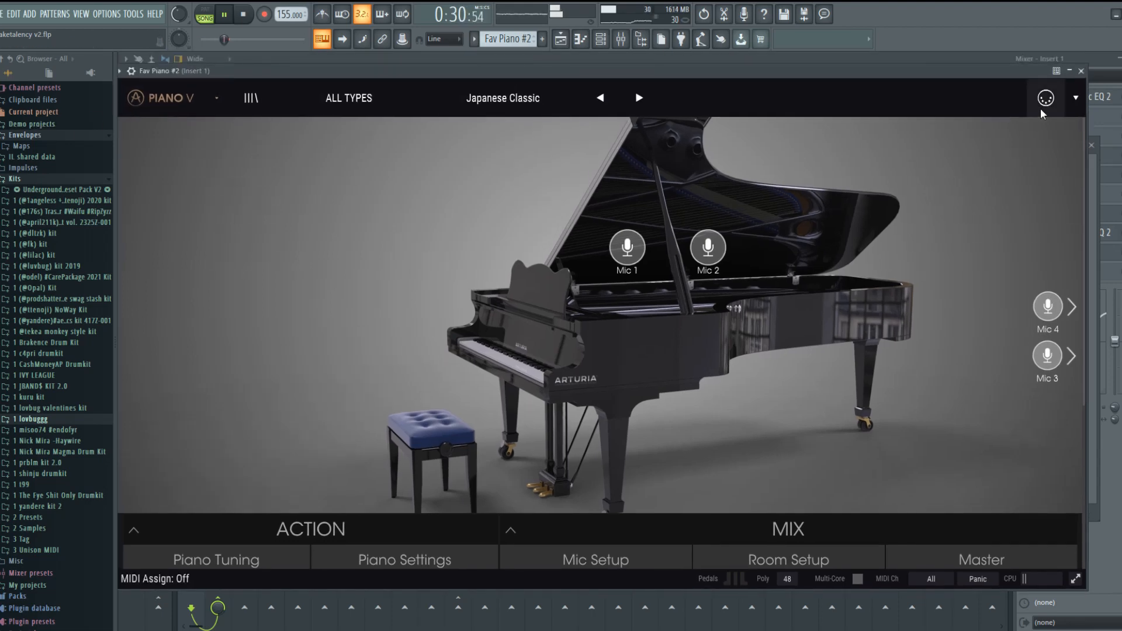
{"action": "left_click", "coordinate": [1082, 70]}
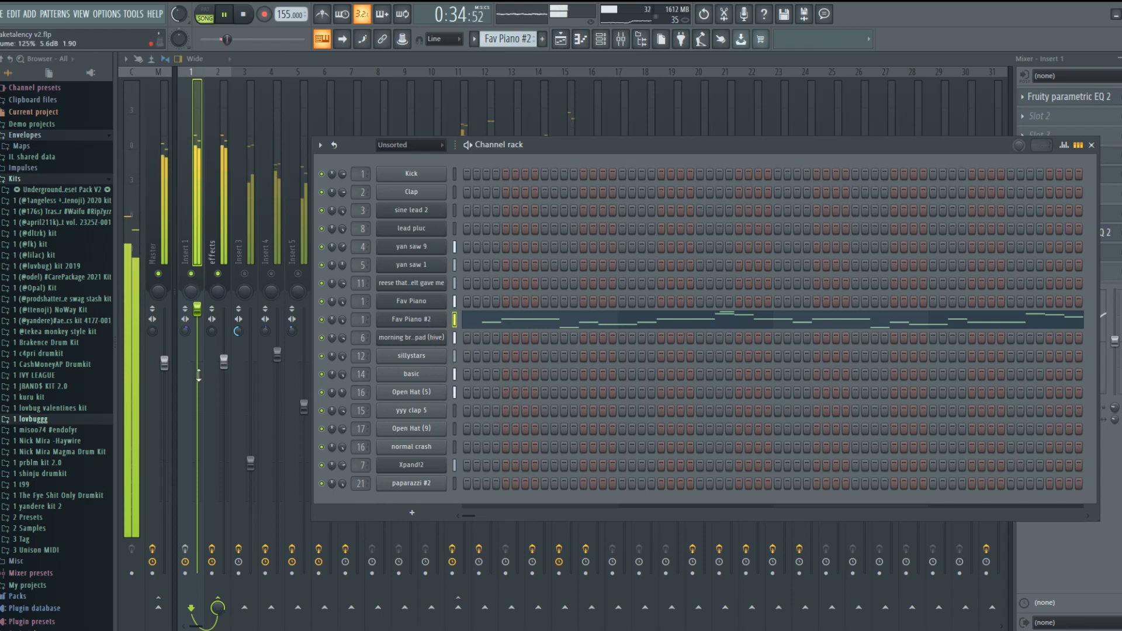
{"action": "key", "text": "F6"}
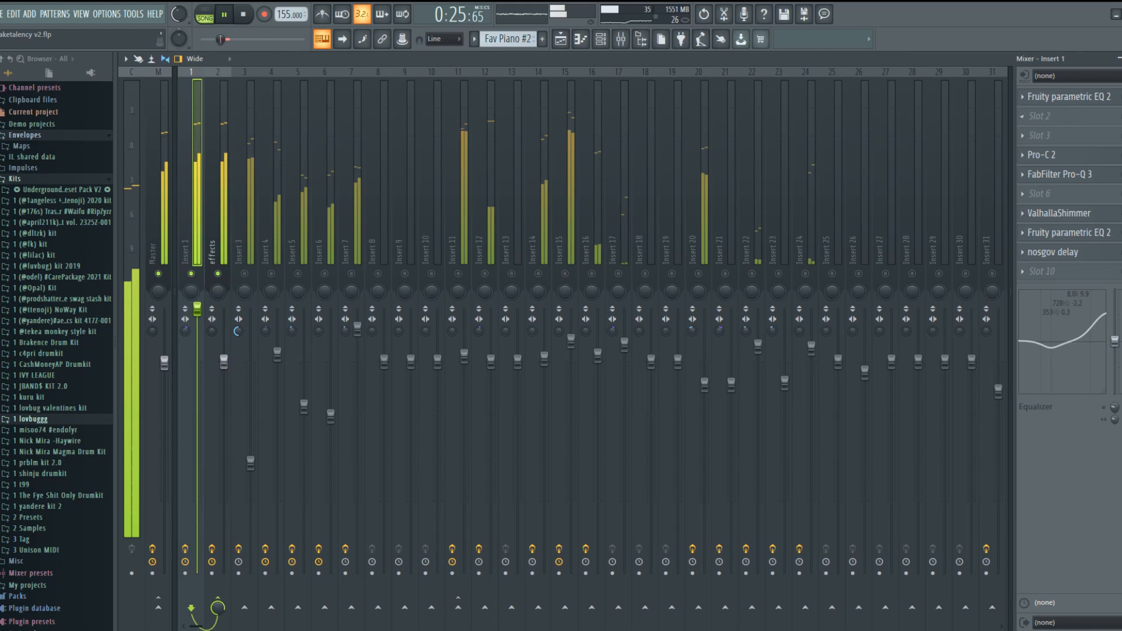
Inspect the first Fruity parametric EQ 2, Pro-C 2 and FabFilter Pro-Q 3 settings on Insert 1, closing each editor
{"action": "left_click", "coordinate": [1094, 96]}
{"action": "left_click", "coordinate": [1094, 96]}
{"action": "left_click", "coordinate": [1038, 155]}
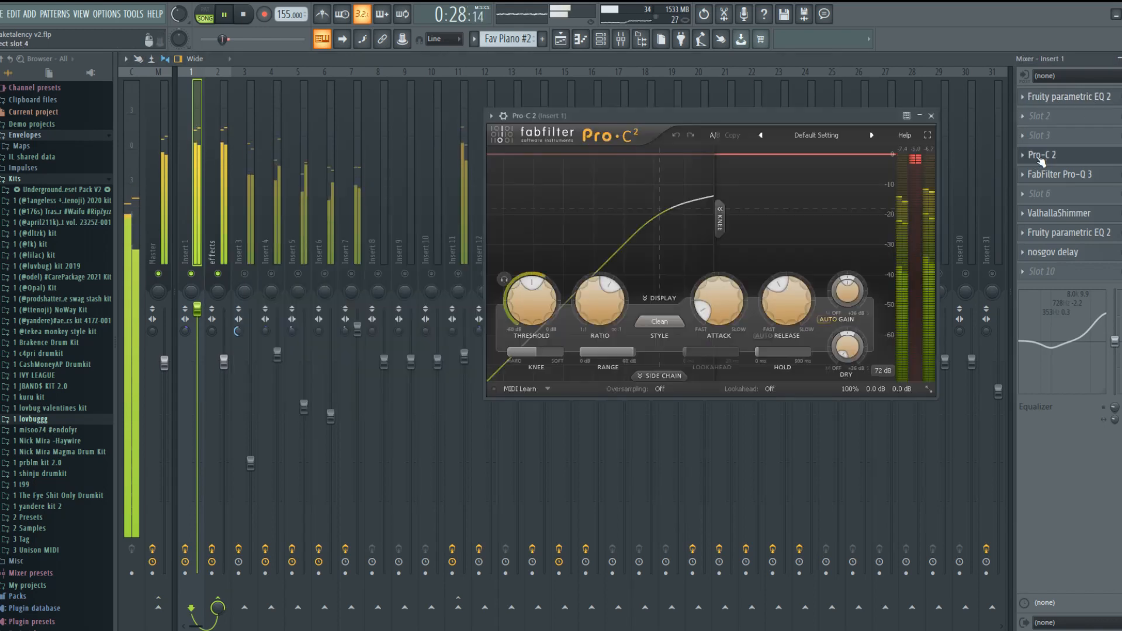
{"action": "left_click", "coordinate": [1037, 155]}
{"action": "left_click", "coordinate": [1040, 178]}
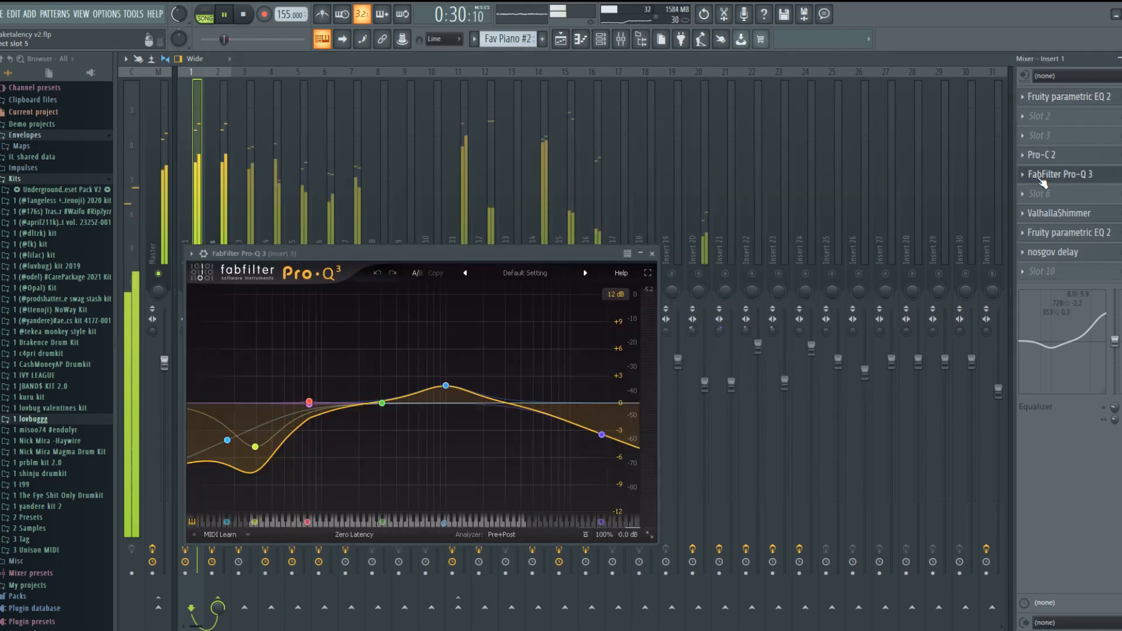
{"action": "left_click", "coordinate": [1040, 179]}
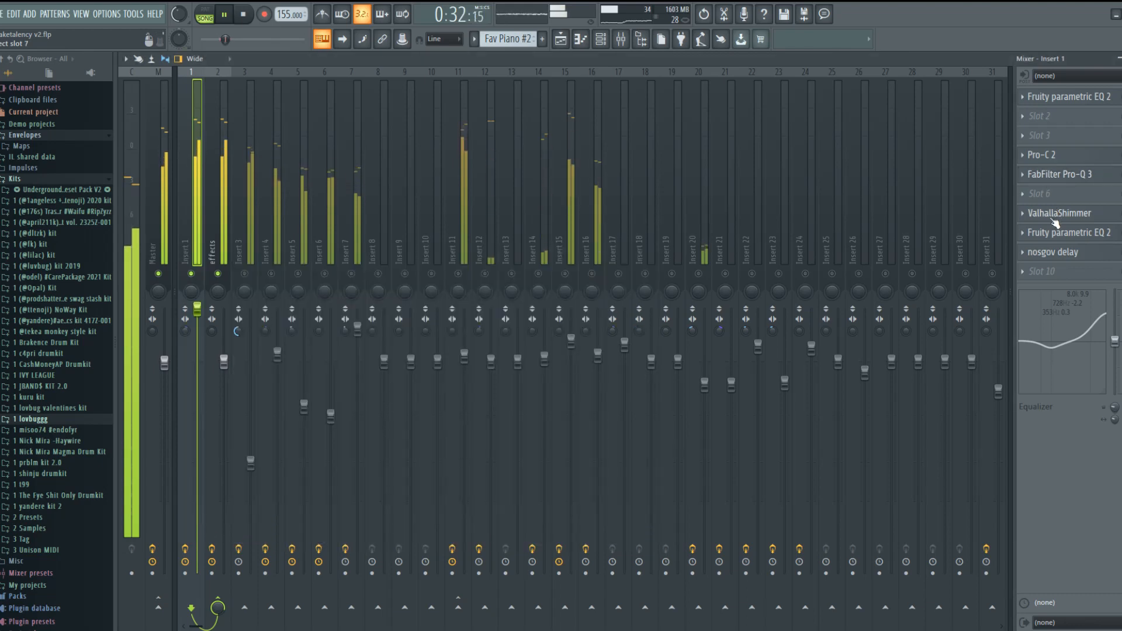
Inspect Insert 1's ValhallaShimmer, second Fruity parametric EQ 2 and nosgov delay settings, and stop playback
{"action": "left_click", "coordinate": [1054, 214]}
{"action": "left_click", "coordinate": [1054, 215]}
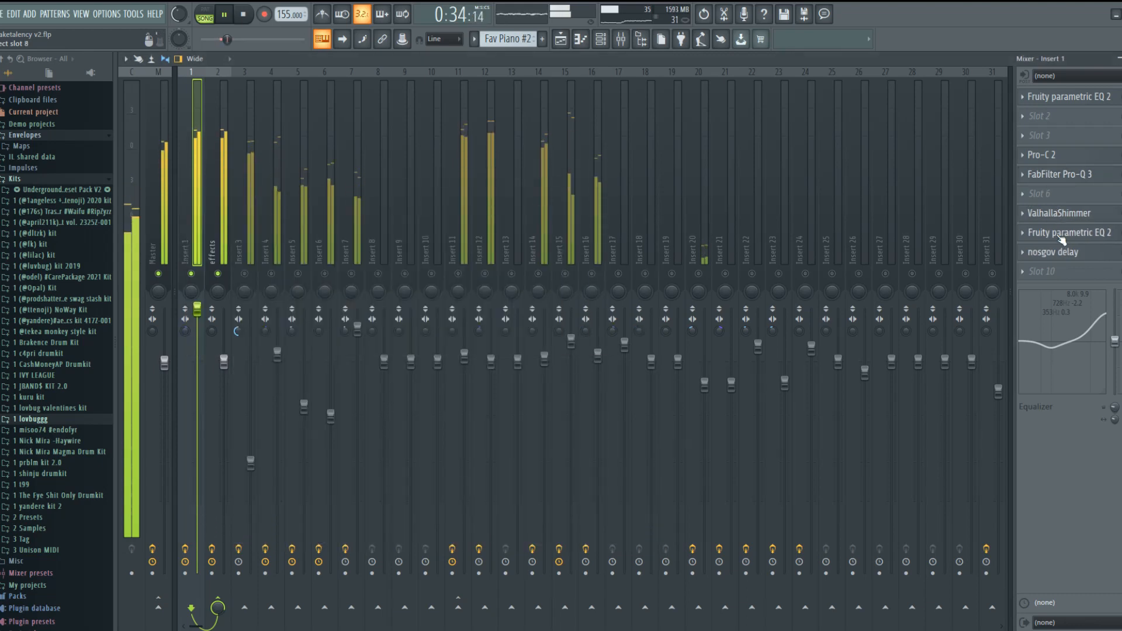
{"action": "left_click", "coordinate": [1061, 234]}
{"action": "left_click", "coordinate": [1061, 235]}
{"action": "left_click", "coordinate": [1063, 253]}
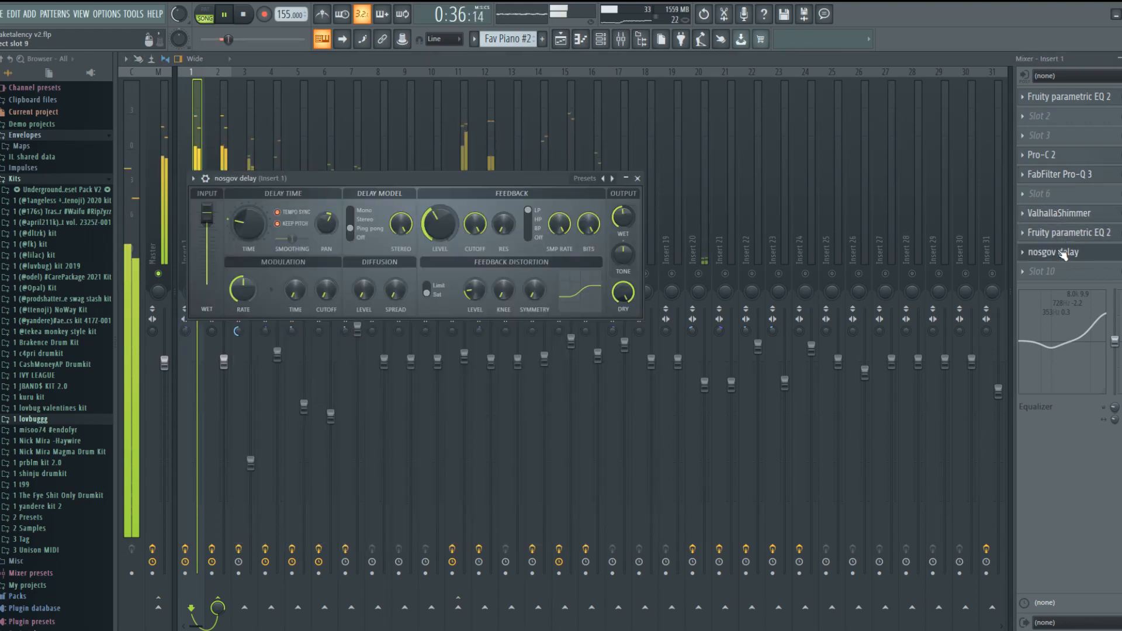
{"action": "left_click", "coordinate": [1063, 252]}
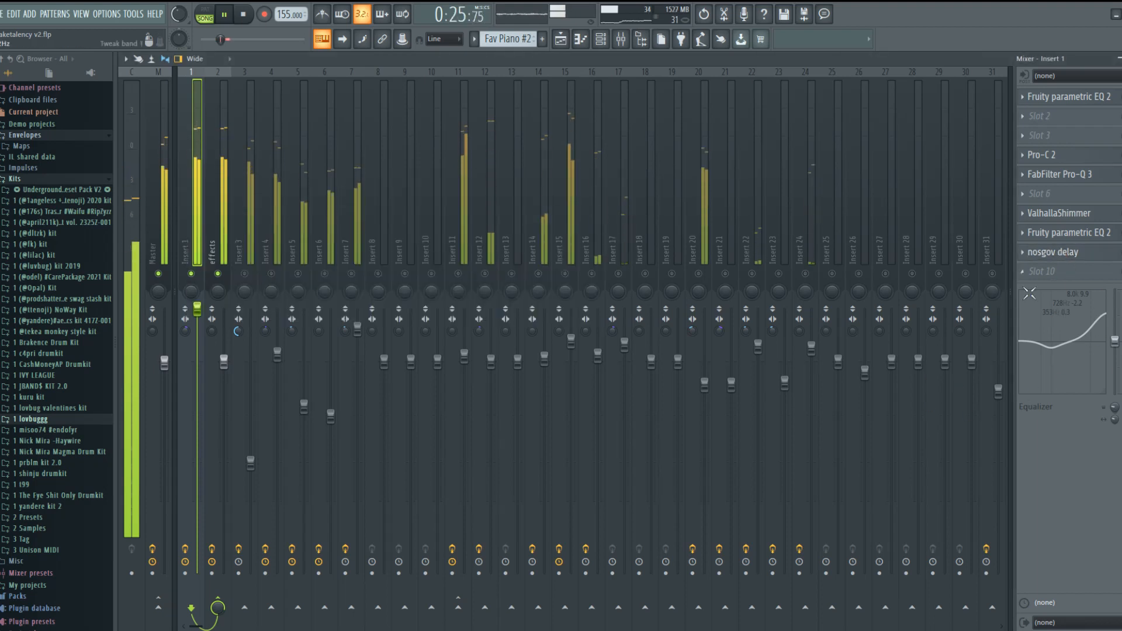
{"action": "key", "text": "space"}
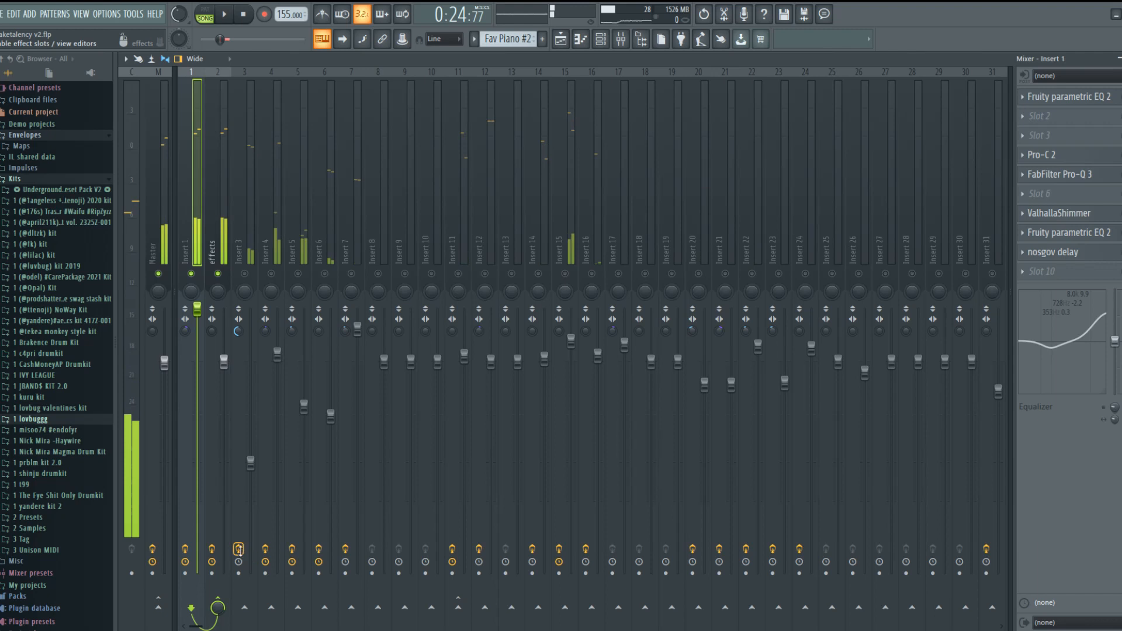
Show Insert 3's effect editors briefly, close them and solo Insert 3
{"action": "left_click", "coordinate": [238, 549]}
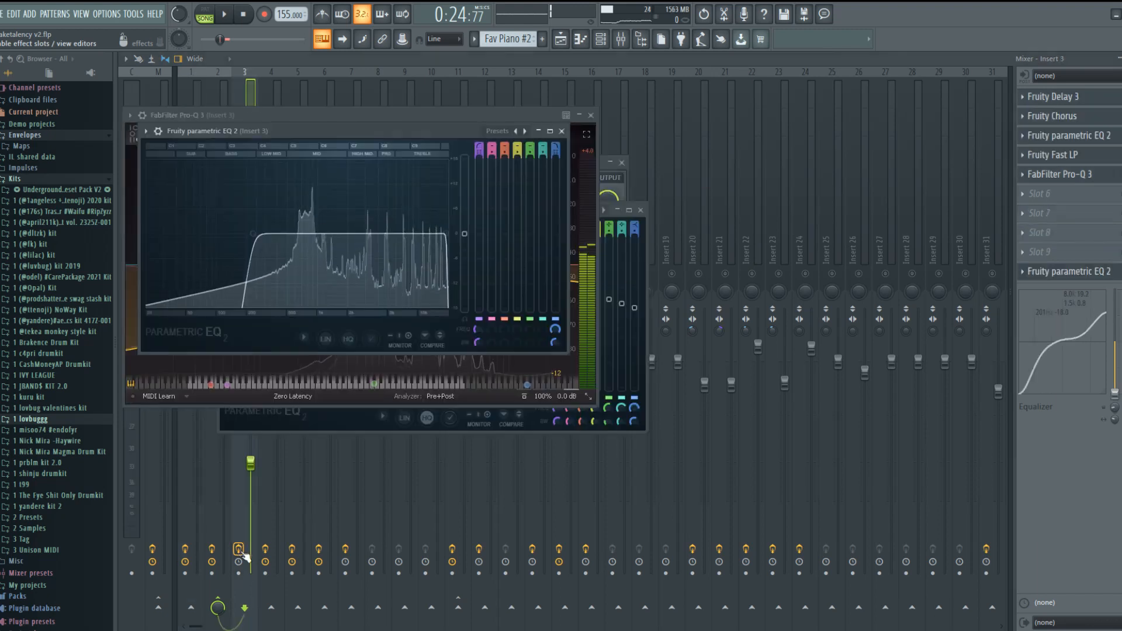
{"action": "left_click", "coordinate": [591, 116]}
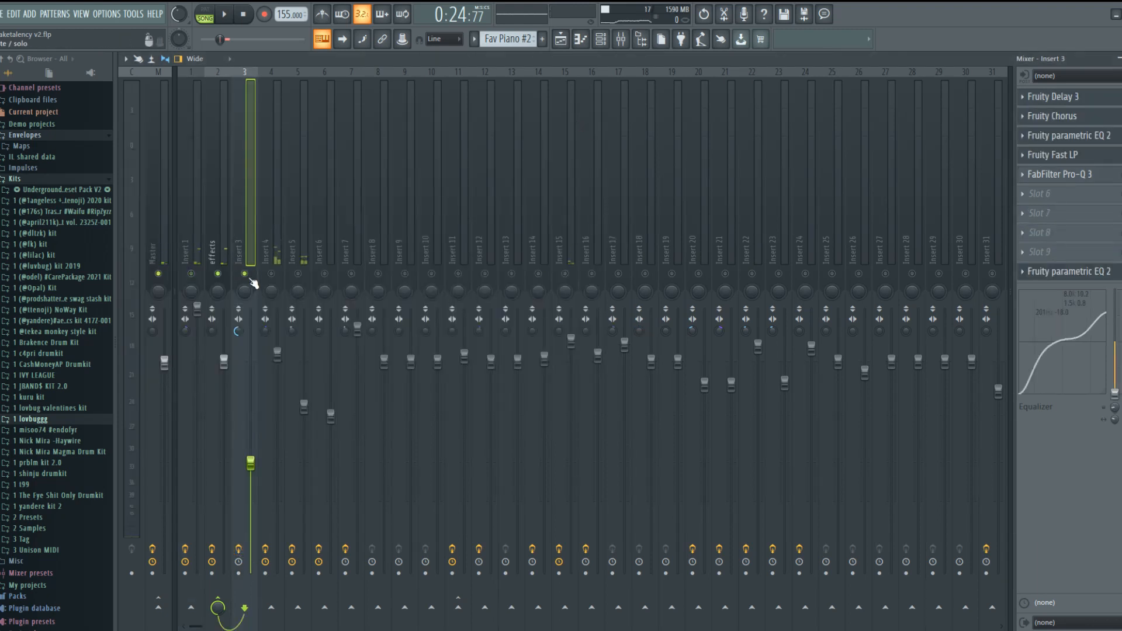
View the sine lead 2 channel's Serum preset from the channel rack and close the plugin window
{"action": "left_click", "coordinate": [601, 39]}
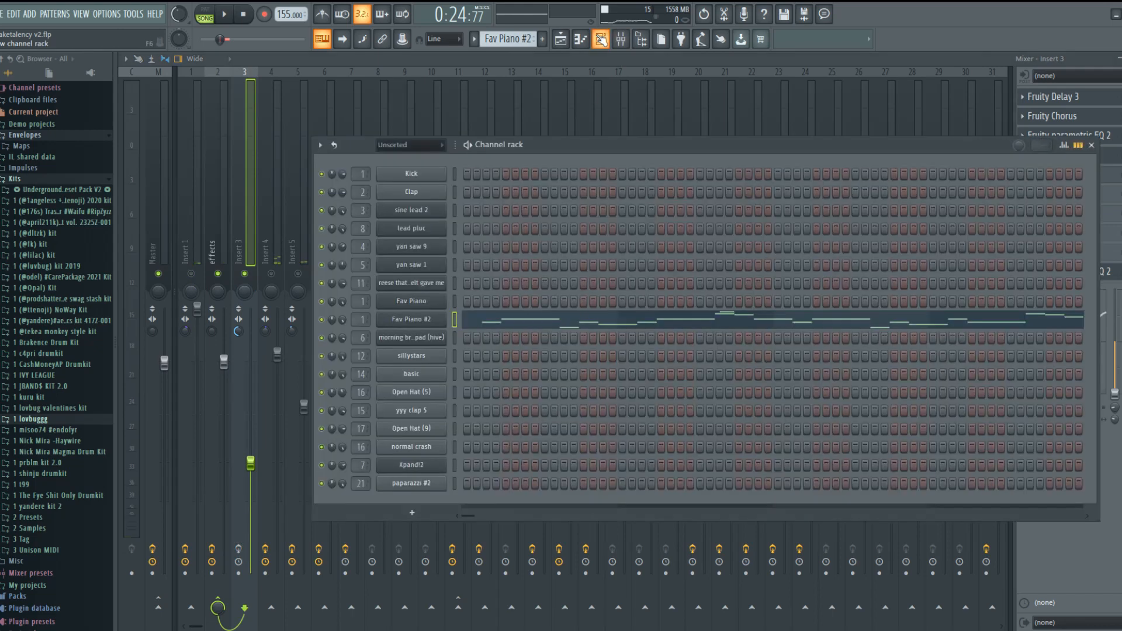
{"action": "left_click", "coordinate": [419, 216]}
{"action": "left_click_drag", "start_coordinate": [505, 180], "coordinate": [549, 108]}
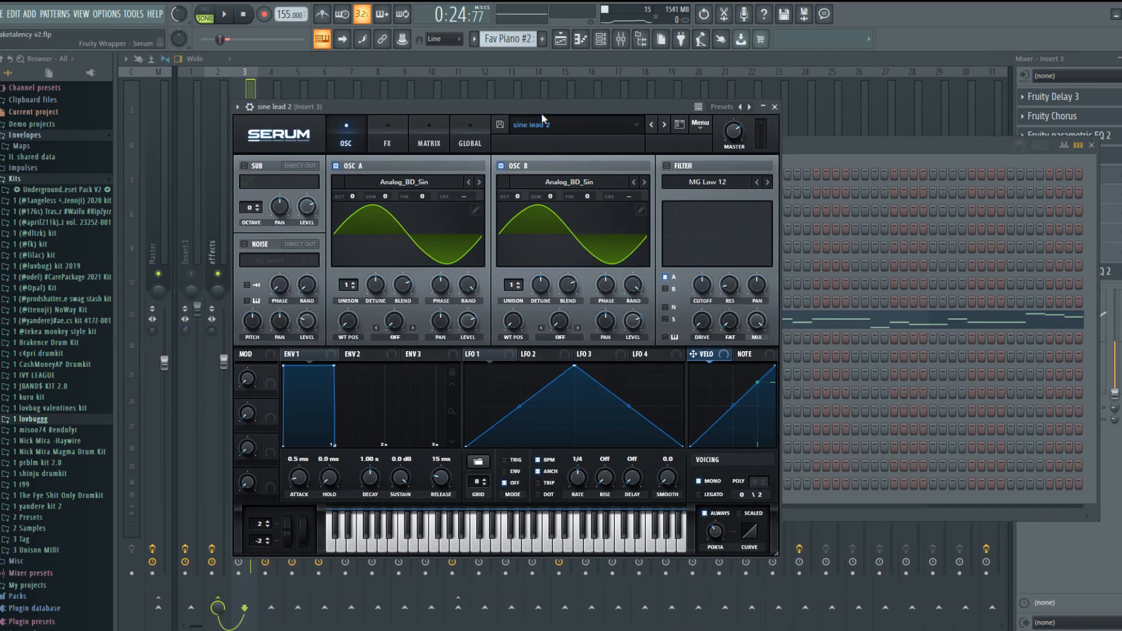
{"action": "left_click", "coordinate": [775, 107]}
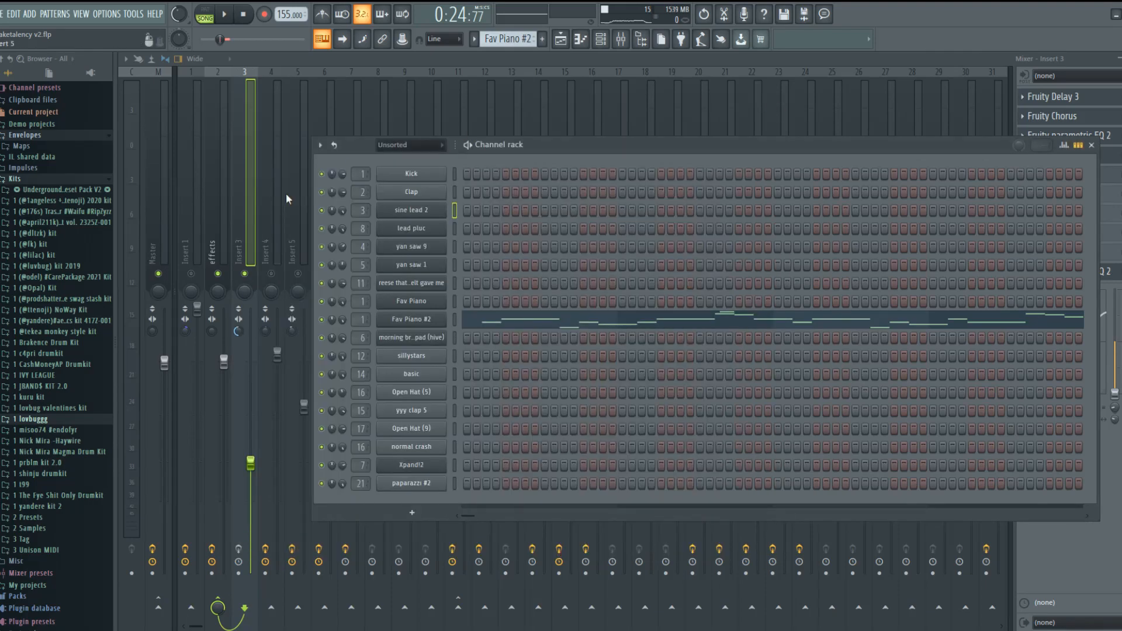
Open the sine lead 2 pattern from Track 3 in the piano roll and play it to examine its notes
{"action": "left_click", "coordinate": [582, 40]}
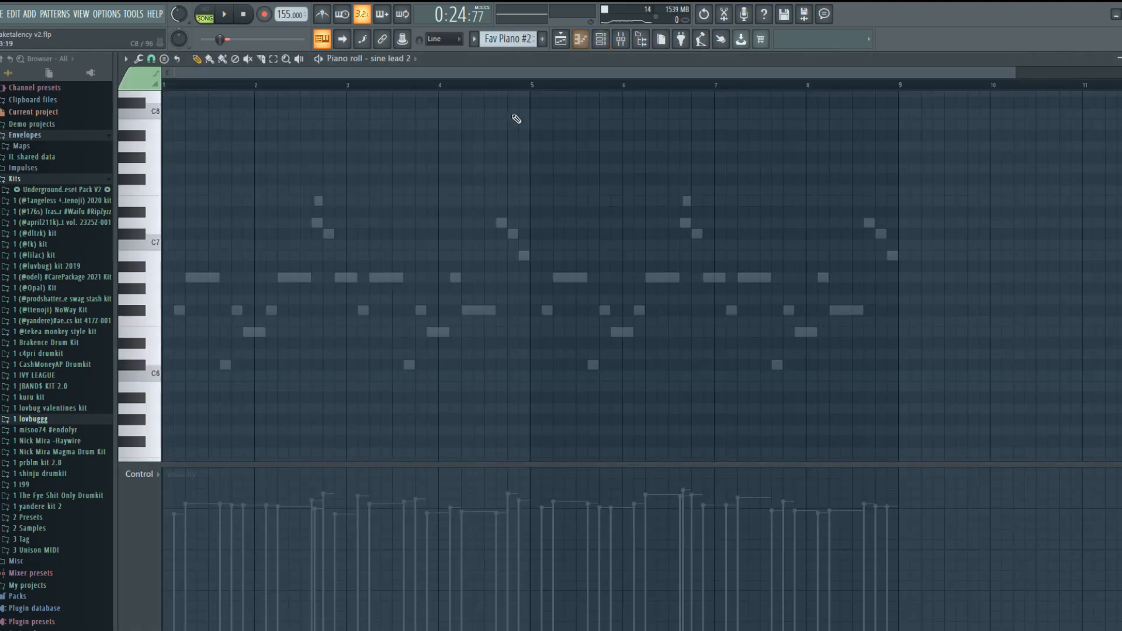
{"action": "left_click", "coordinate": [561, 40]}
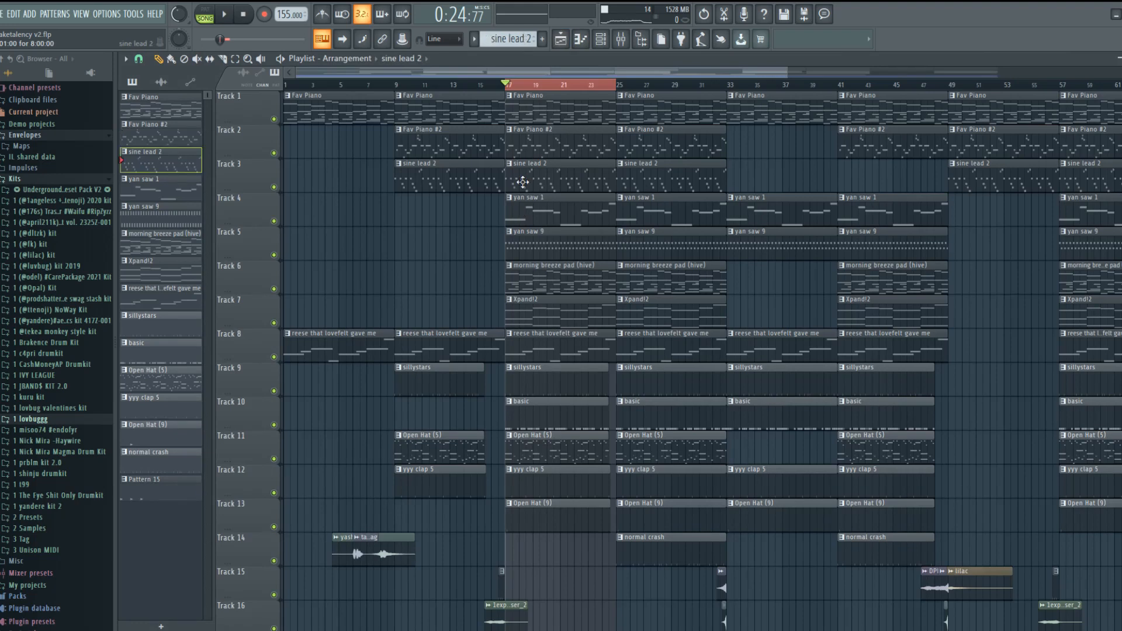
{"action": "double_click", "coordinate": [523, 183]}
{"action": "key", "text": "space"}
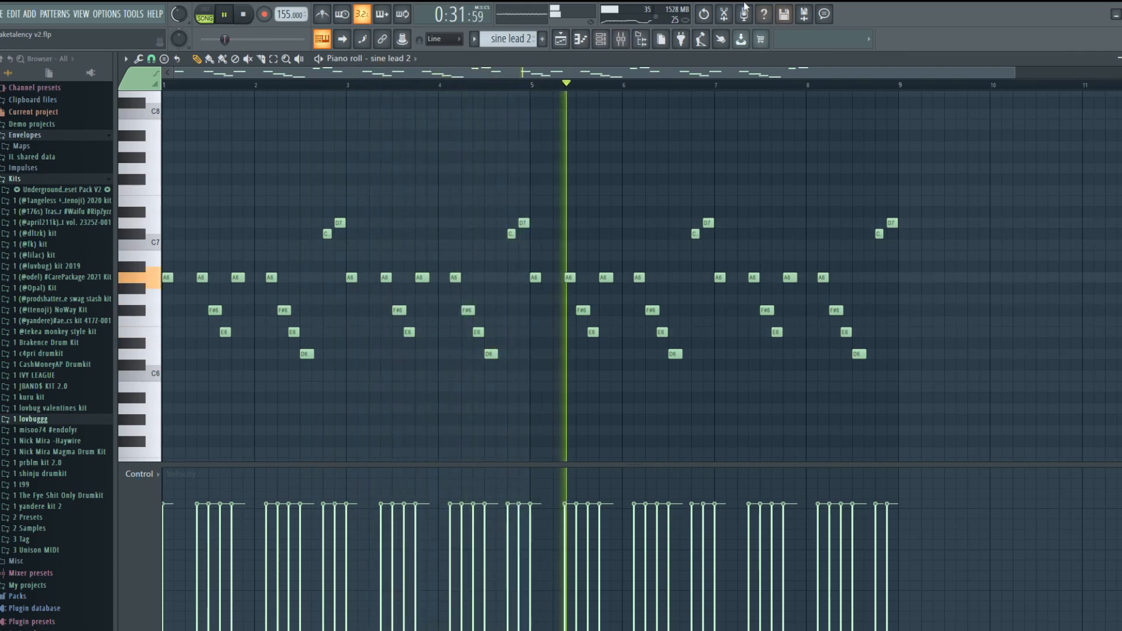
Show the mixer during playback and inspect Insert 3's Fruity Delay 3, Fruity Chorus and first Fruity parametric EQ 2 settings
{"action": "key", "text": "F9"}
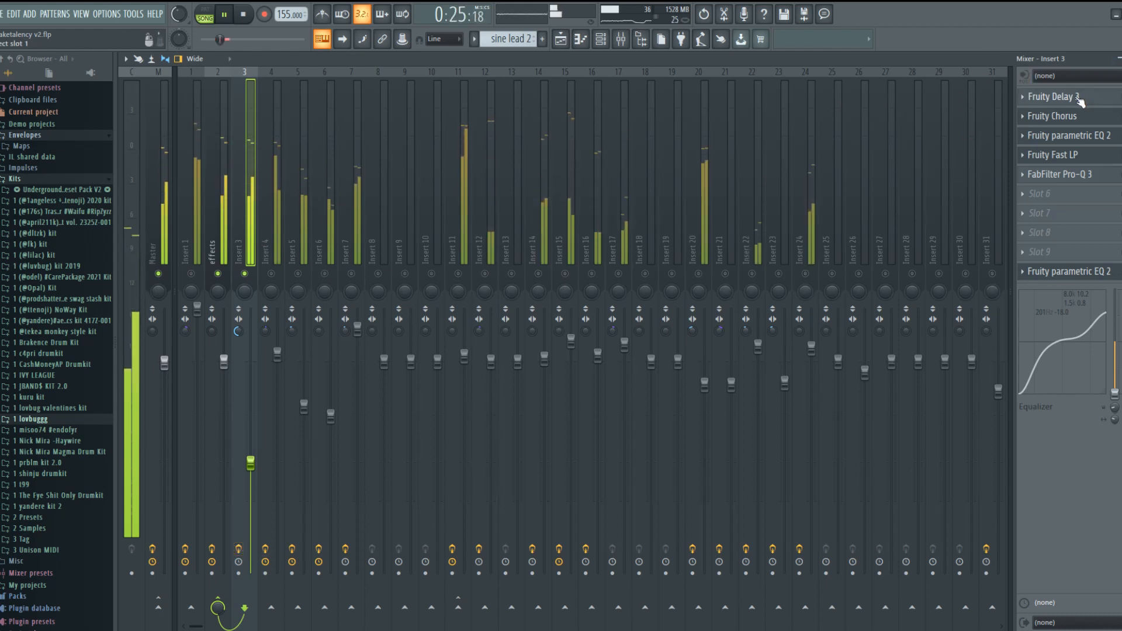
{"action": "left_click", "coordinate": [1098, 97]}
{"action": "left_click", "coordinate": [1097, 97]}
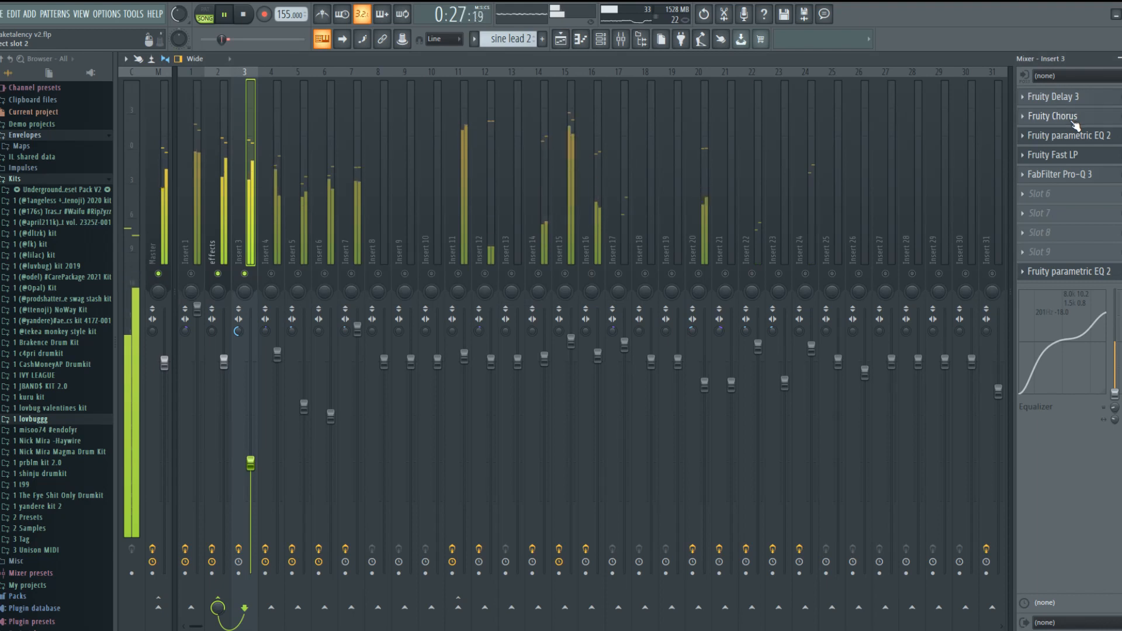
{"action": "left_click", "coordinate": [1076, 120]}
{"action": "left_click", "coordinate": [1075, 120]}
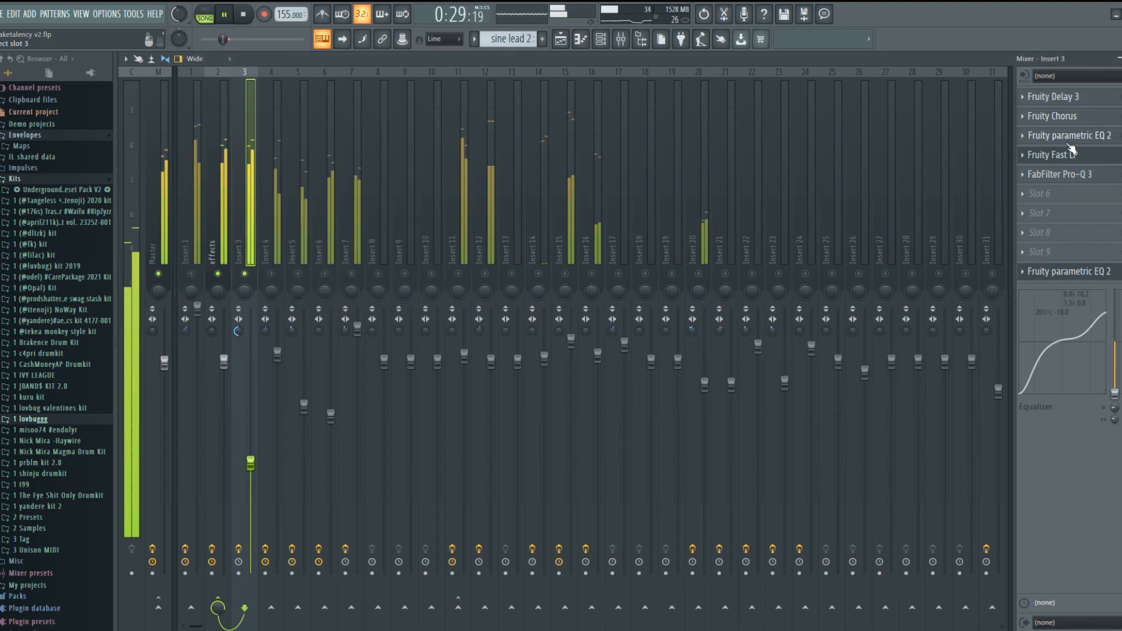
{"action": "left_click", "coordinate": [1070, 141]}
{"action": "left_click", "coordinate": [1070, 140]}
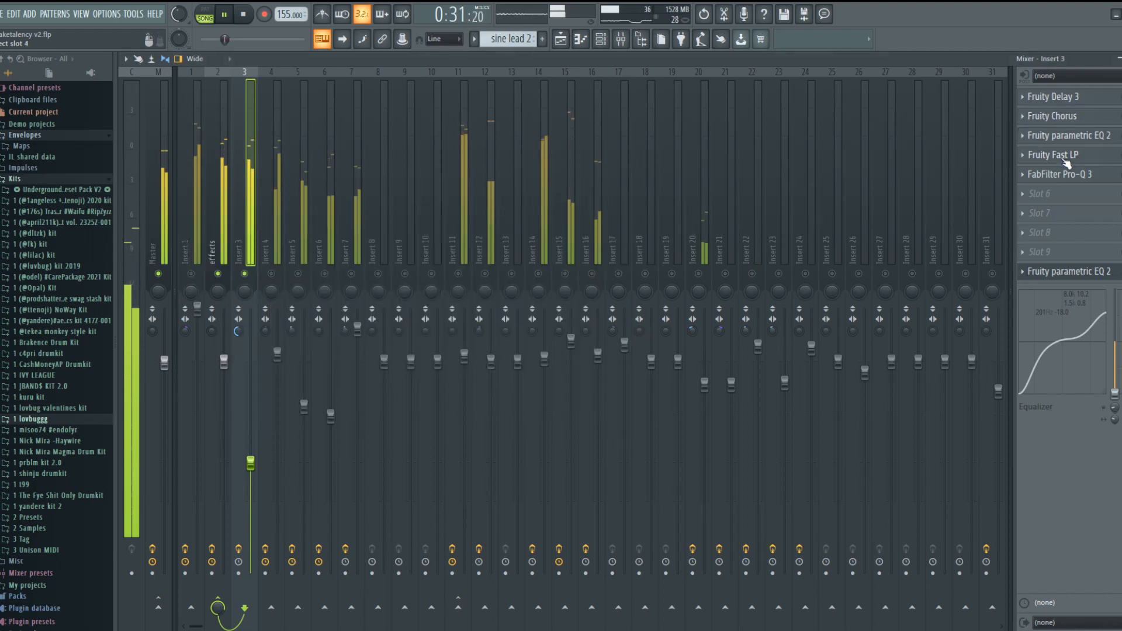
Inspect Insert 3's FabFilter Pro-Q 3 and last Fruity parametric EQ 2 settings, and stop playback
{"action": "left_click", "coordinate": [1062, 175]}
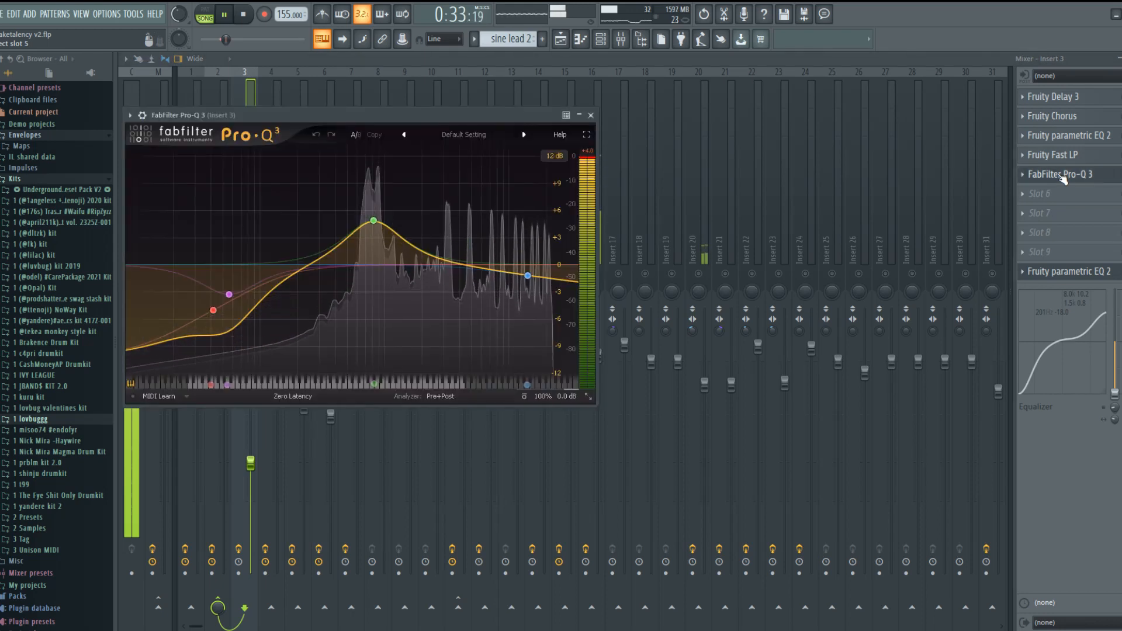
{"action": "left_click", "coordinate": [1062, 175]}
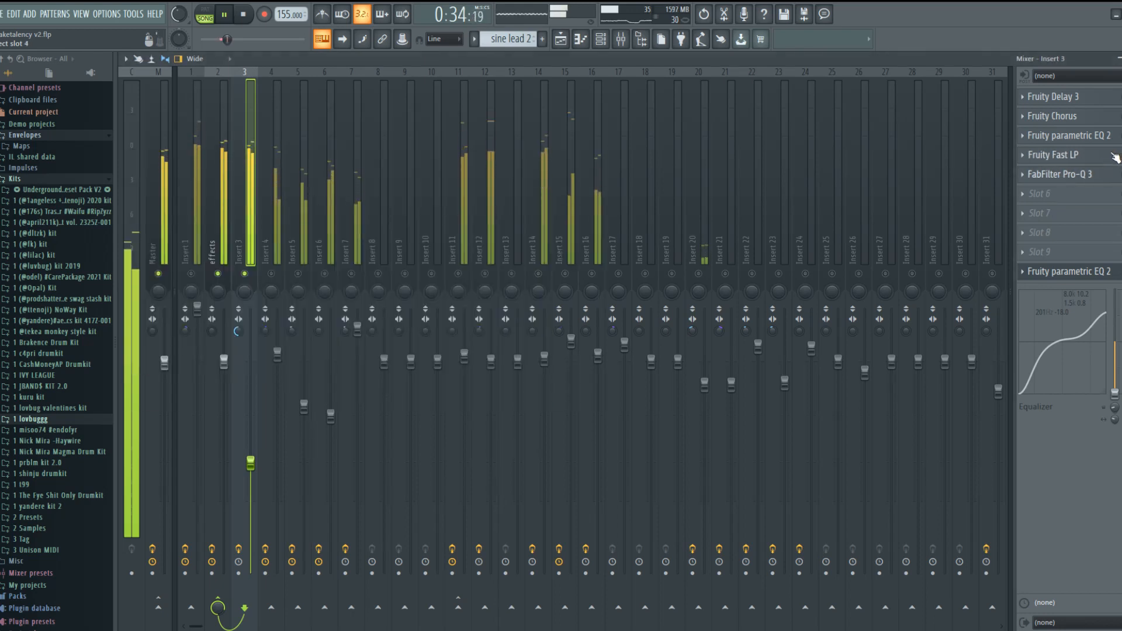
{"action": "left_click", "coordinate": [1078, 273]}
{"action": "left_click", "coordinate": [1076, 273]}
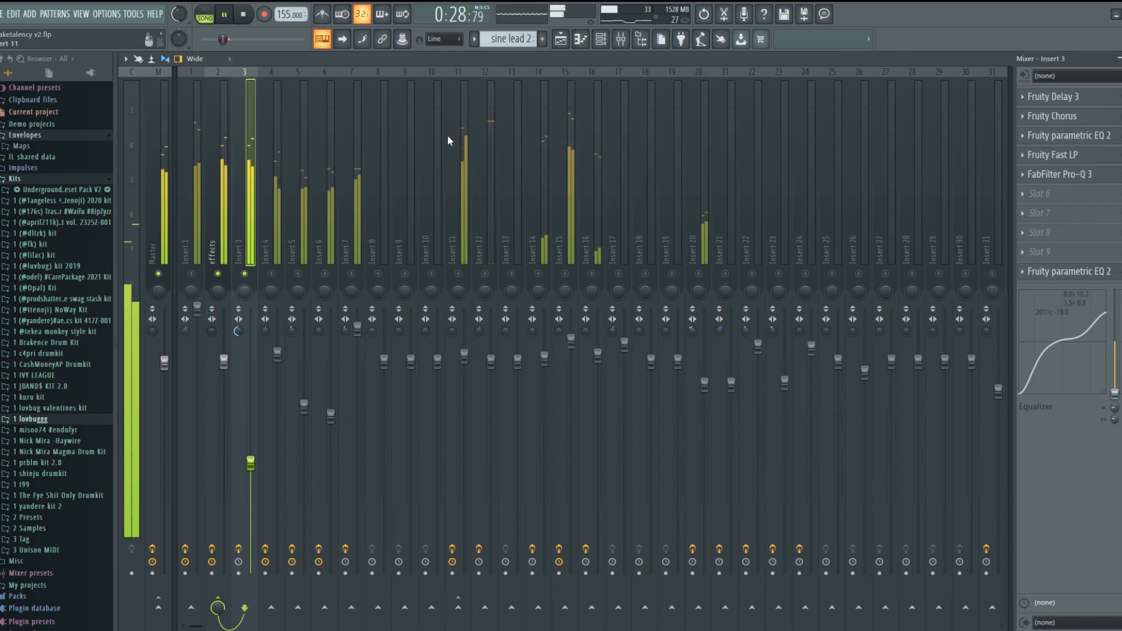
{"action": "key", "text": "space"}
Solo Insert 4, view the yan saw 9 channel's Serum preset from the channel rack and close the plugin window
{"action": "left_click", "coordinate": [271, 273]}
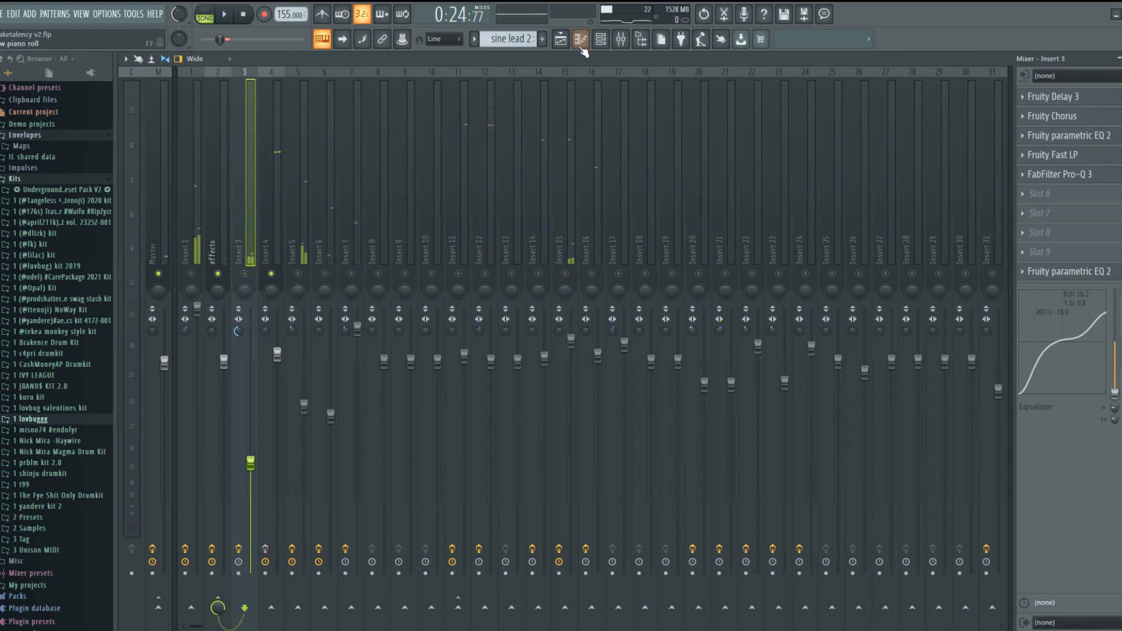
{"action": "left_click", "coordinate": [602, 39]}
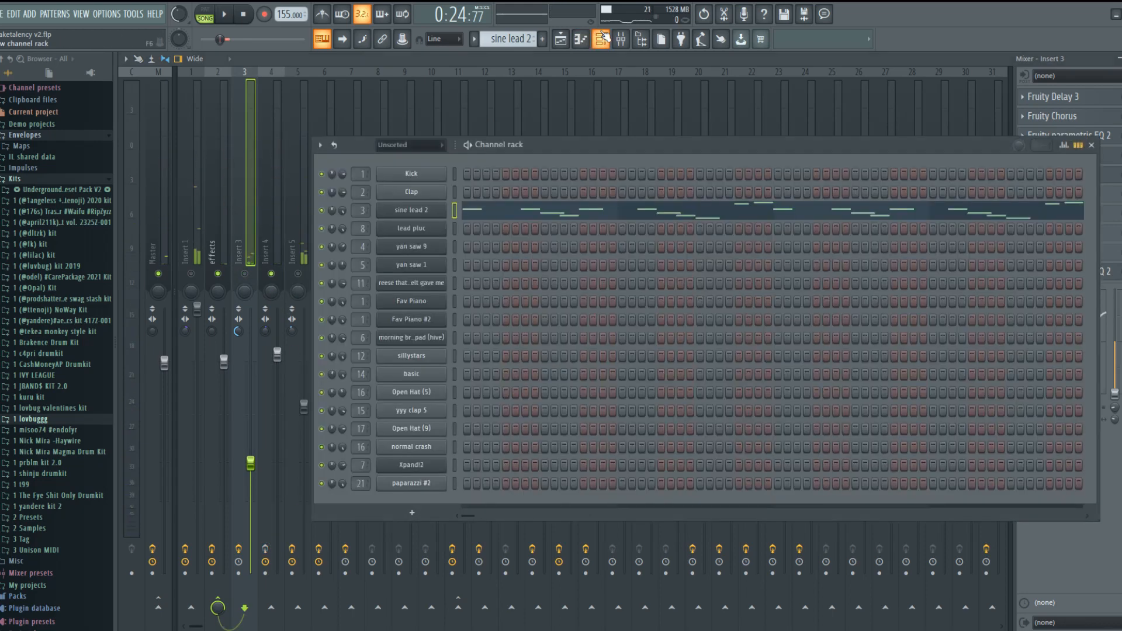
{"action": "left_click", "coordinate": [417, 247]}
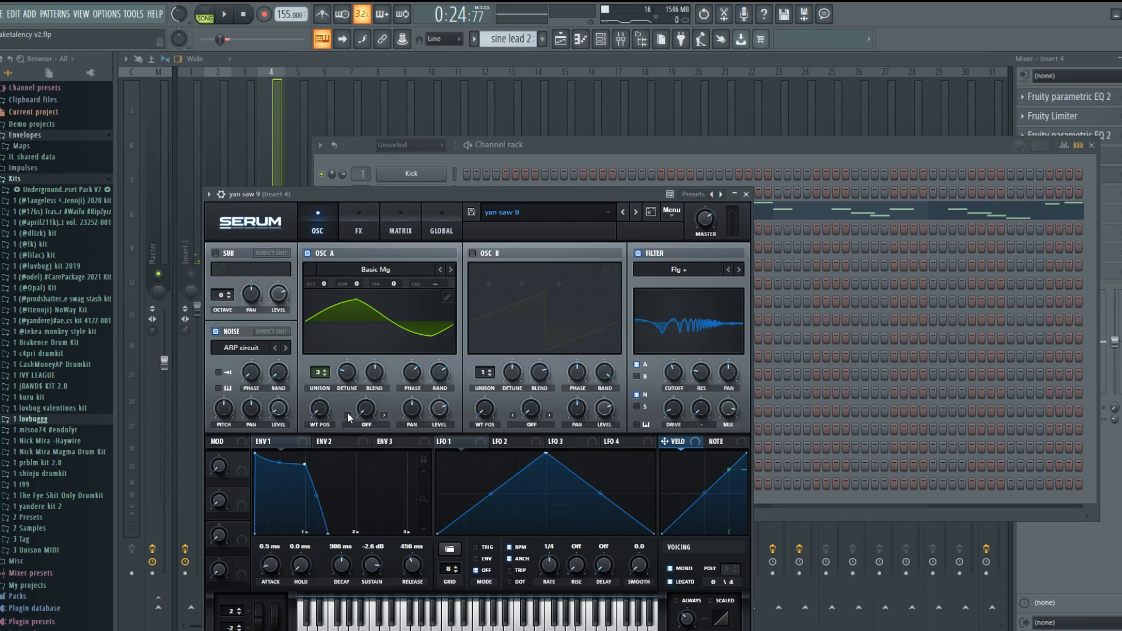
{"action": "left_click_drag", "start_coordinate": [398, 198], "coordinate": [399, 118]}
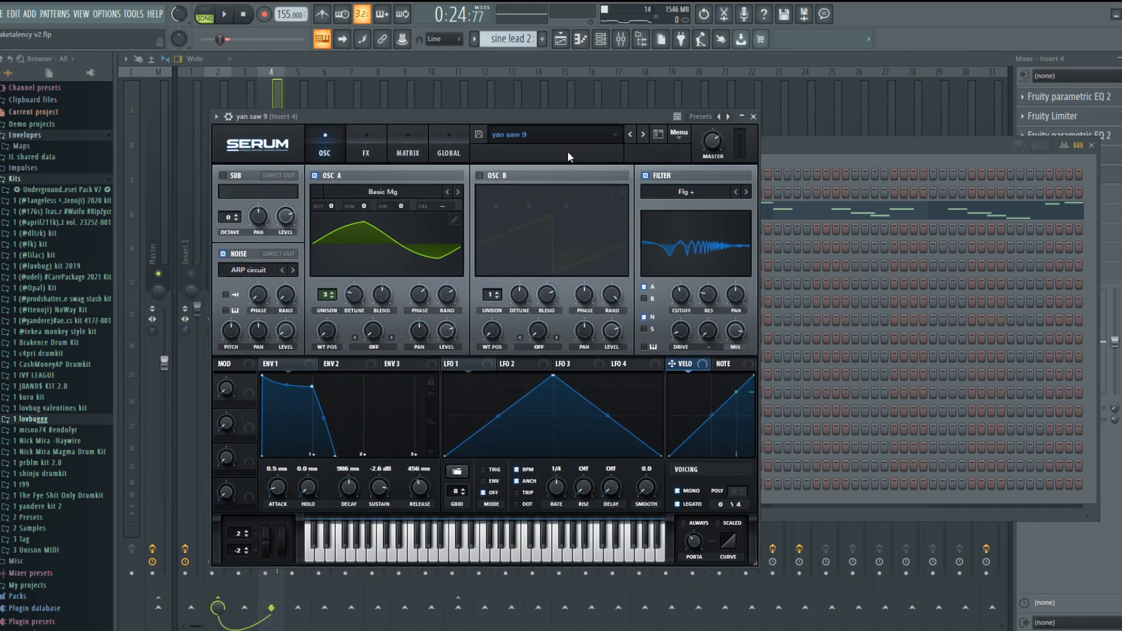
{"action": "left_click", "coordinate": [754, 116]}
Open the yan saw 9 pattern from Track 5 in the piano roll and play it to examine its notes
{"action": "left_click", "coordinate": [581, 39]}
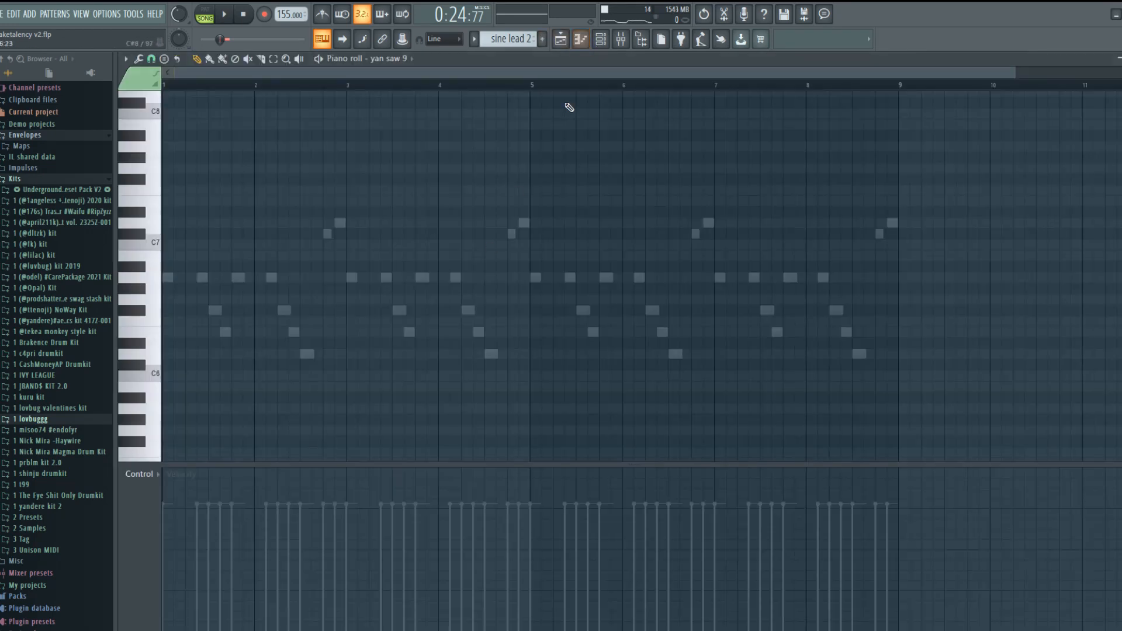
{"action": "left_click", "coordinate": [560, 40]}
{"action": "double_click", "coordinate": [533, 249]}
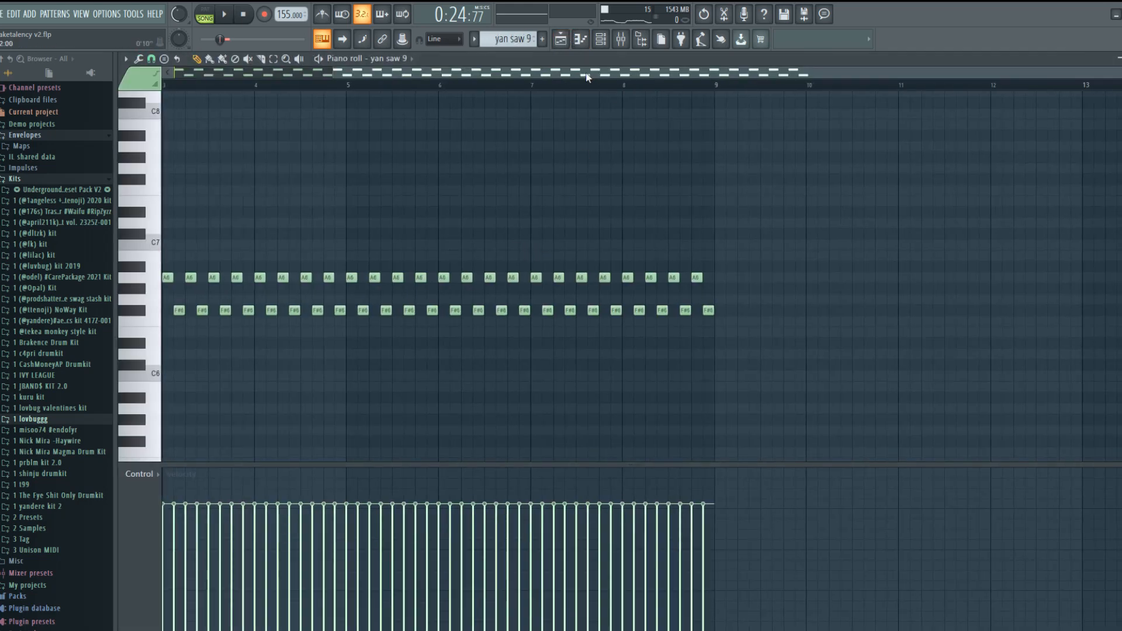
{"action": "left_click_drag", "start_coordinate": [588, 78], "coordinate": [409, 88]}
{"action": "key", "text": "space"}
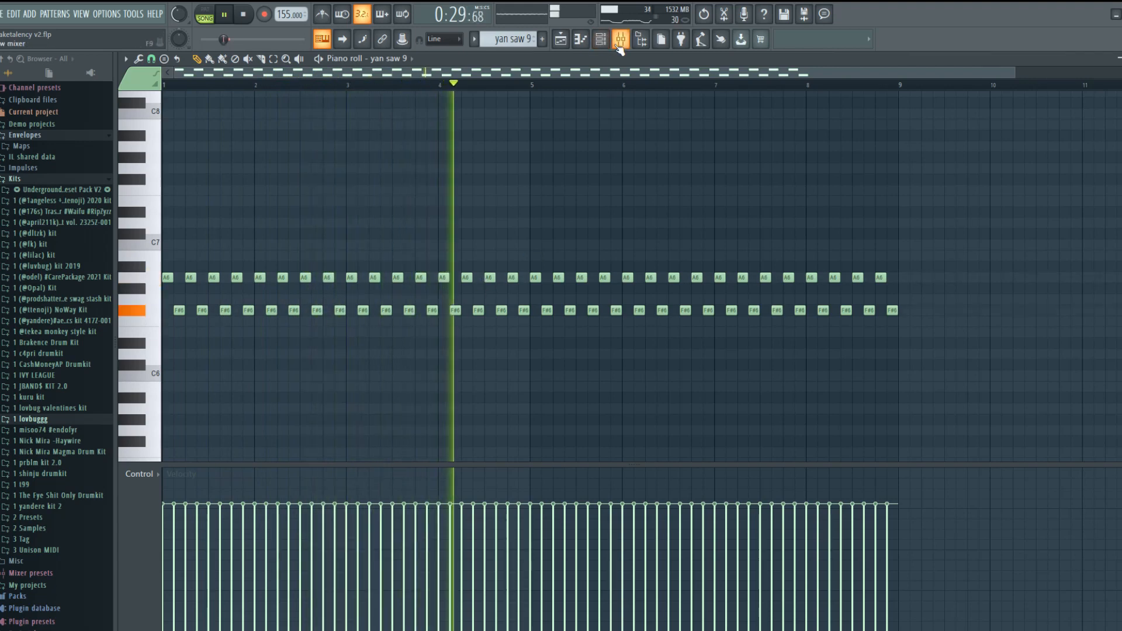
Show the mixer and inspect Insert 4's first Fruity parametric EQ 2, Fruity Limiter and second Fruity parametric EQ 2 settings
{"action": "key", "text": "F9"}
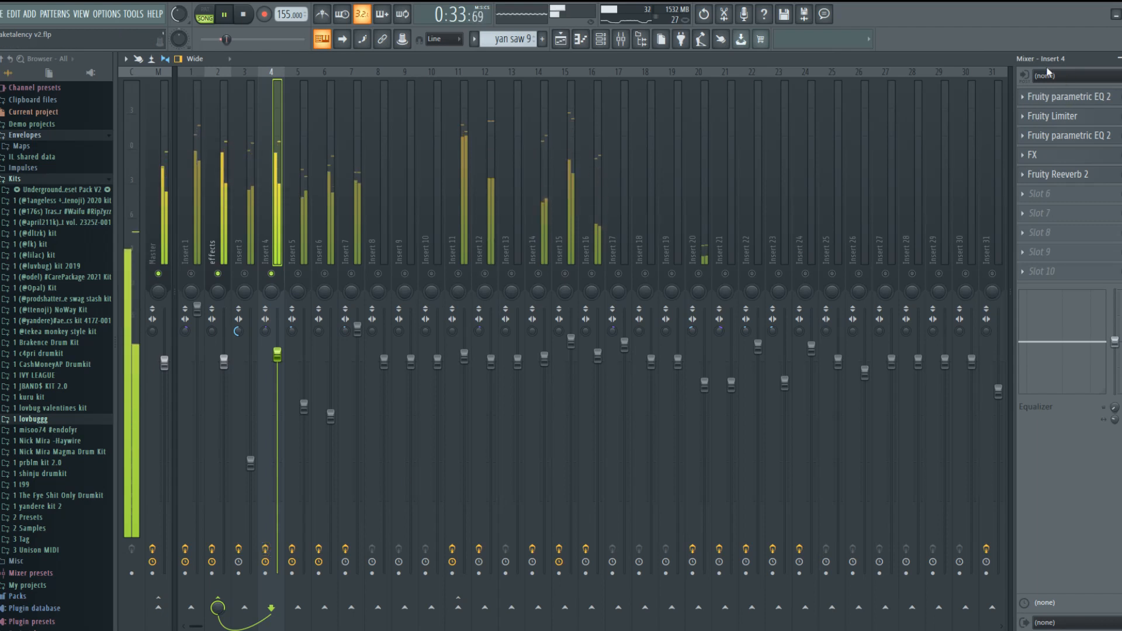
{"action": "left_click", "coordinate": [1052, 98]}
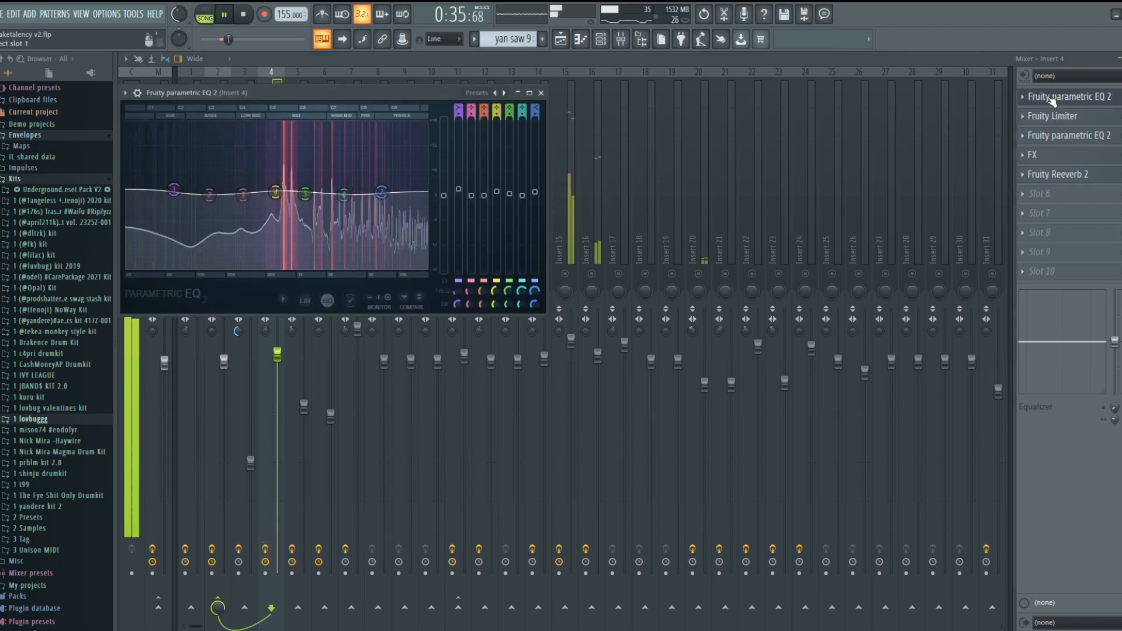
{"action": "left_click", "coordinate": [1053, 98]}
{"action": "left_click", "coordinate": [1061, 116]}
{"action": "left_click", "coordinate": [1061, 115]}
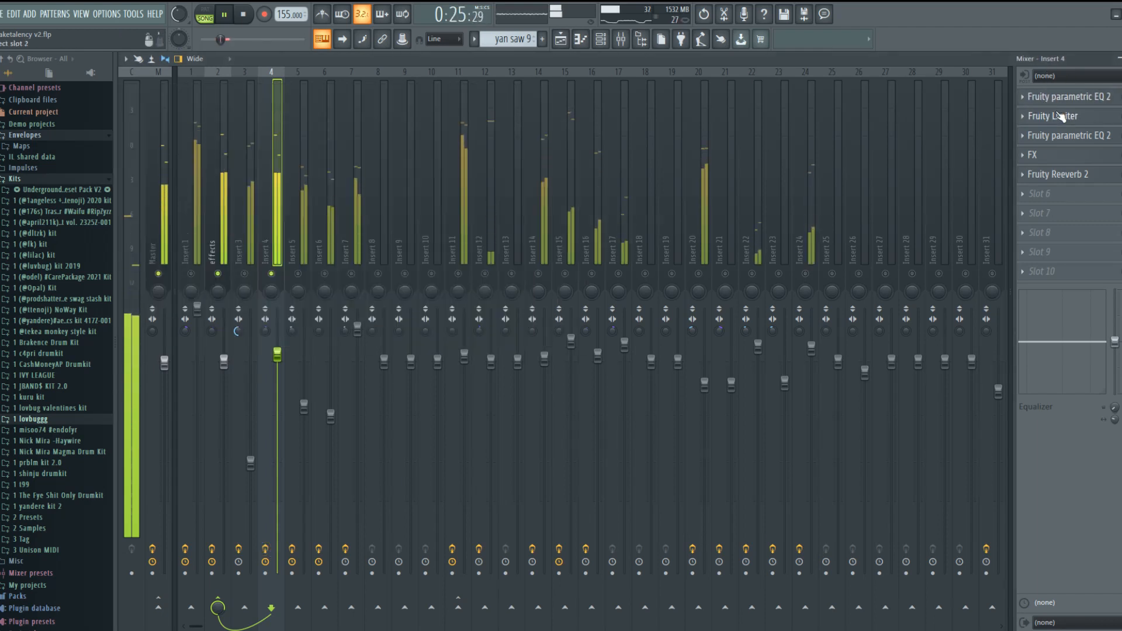
{"action": "left_click", "coordinate": [1067, 136]}
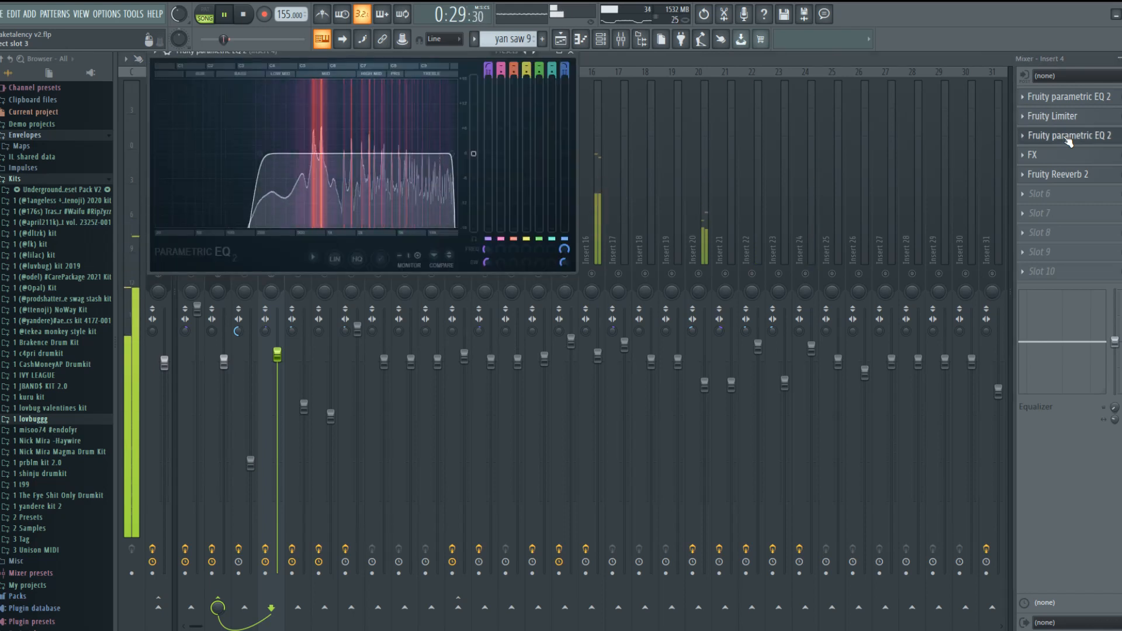
{"action": "left_click", "coordinate": [1068, 138]}
Inspect Insert 4's FX and Fruity Reeverb 2 settings, and stop playback
{"action": "left_click", "coordinate": [1046, 156]}
{"action": "left_click", "coordinate": [1039, 155]}
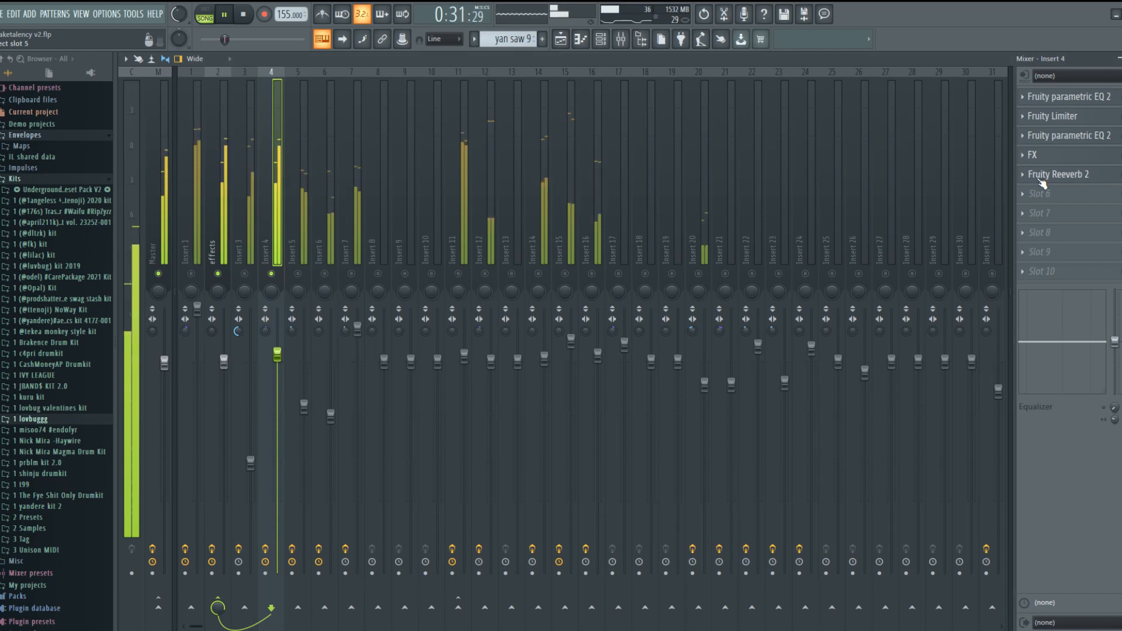
{"action": "left_click", "coordinate": [1041, 175]}
{"action": "left_click", "coordinate": [1041, 176]}
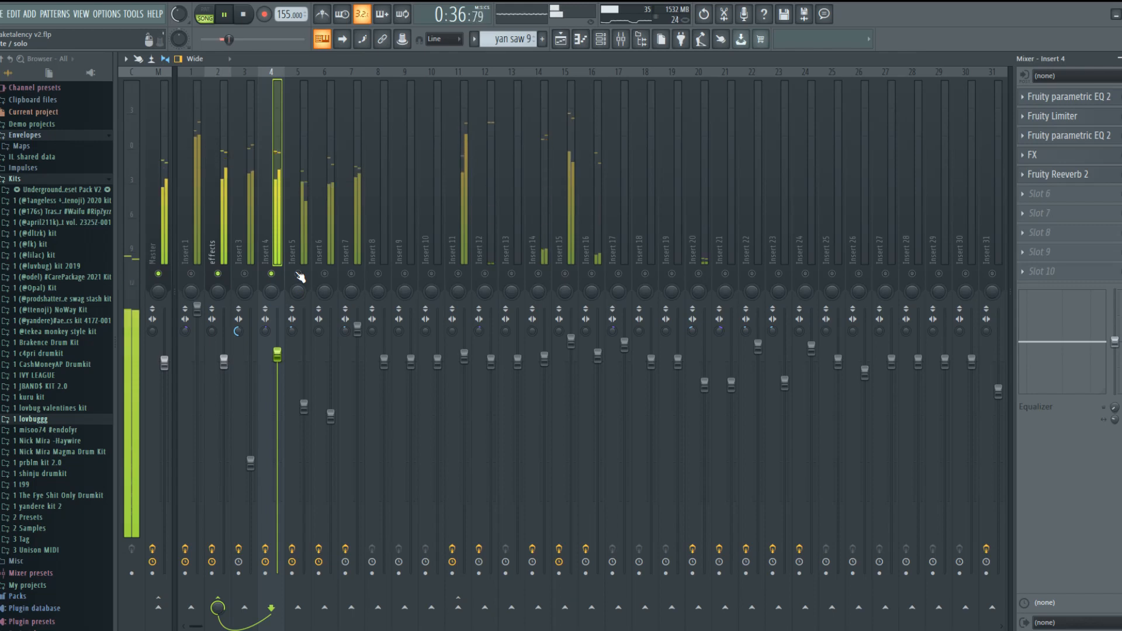
{"action": "key", "text": "space"}
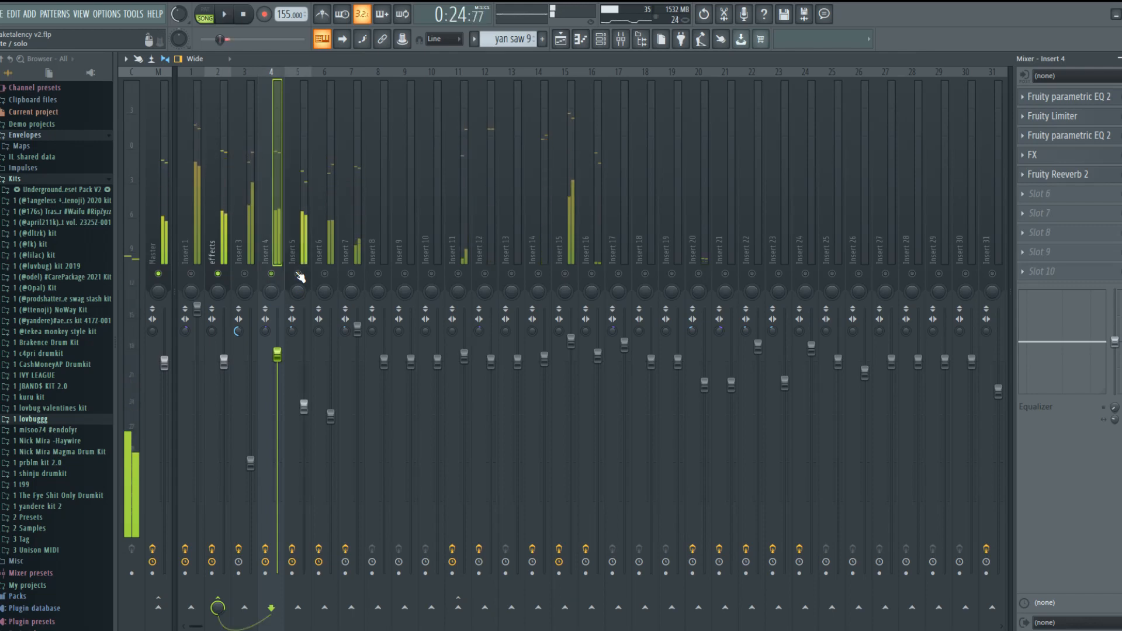
Solo Insert 5 and open the yan saw 1 pattern from Track 4 of the playlist in the piano roll
{"action": "left_click", "coordinate": [298, 274]}
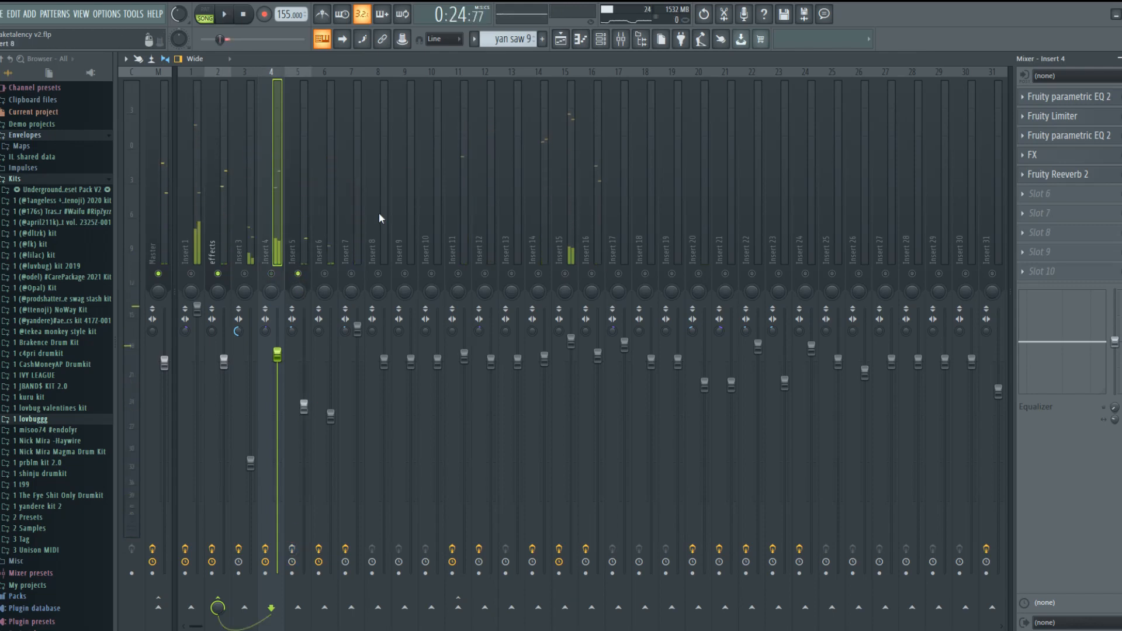
{"action": "left_click", "coordinate": [563, 45]}
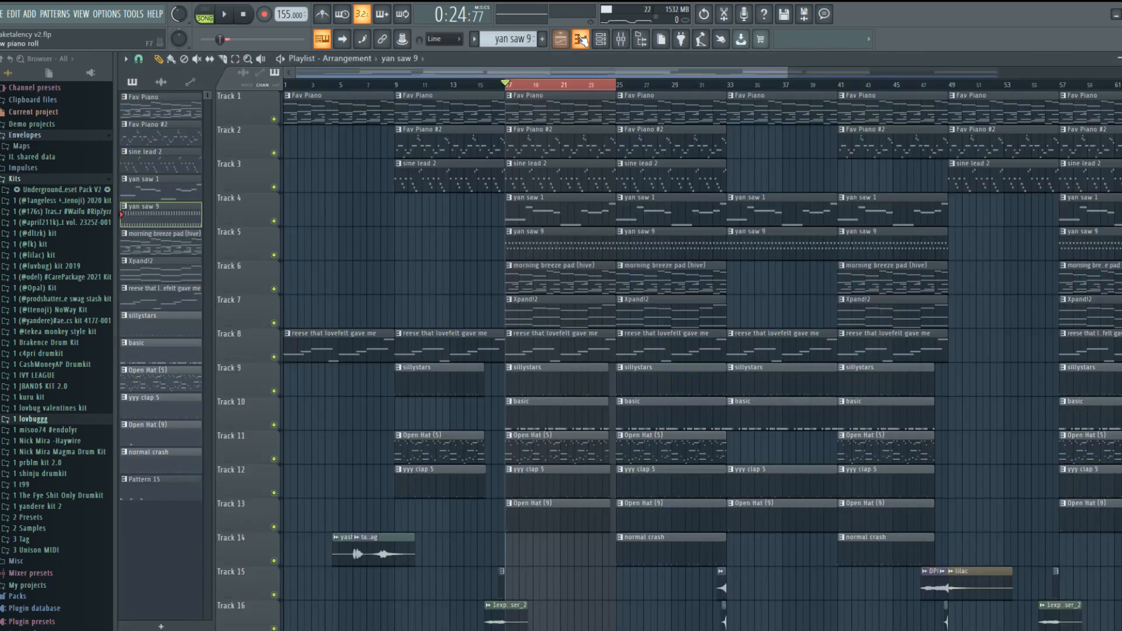
{"action": "double_click", "coordinate": [527, 212]}
View the yan saw 1 channel's Serum preset from the channel rack, and close both the rack and the plugin window
{"action": "left_click", "coordinate": [622, 42]}
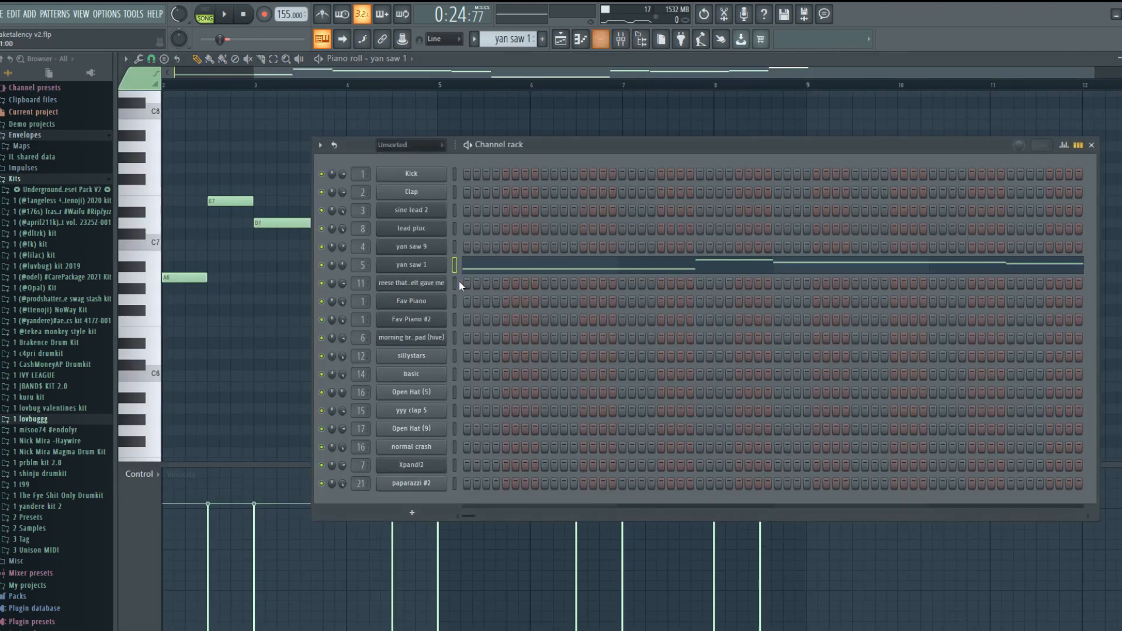
{"action": "left_click", "coordinate": [415, 268]}
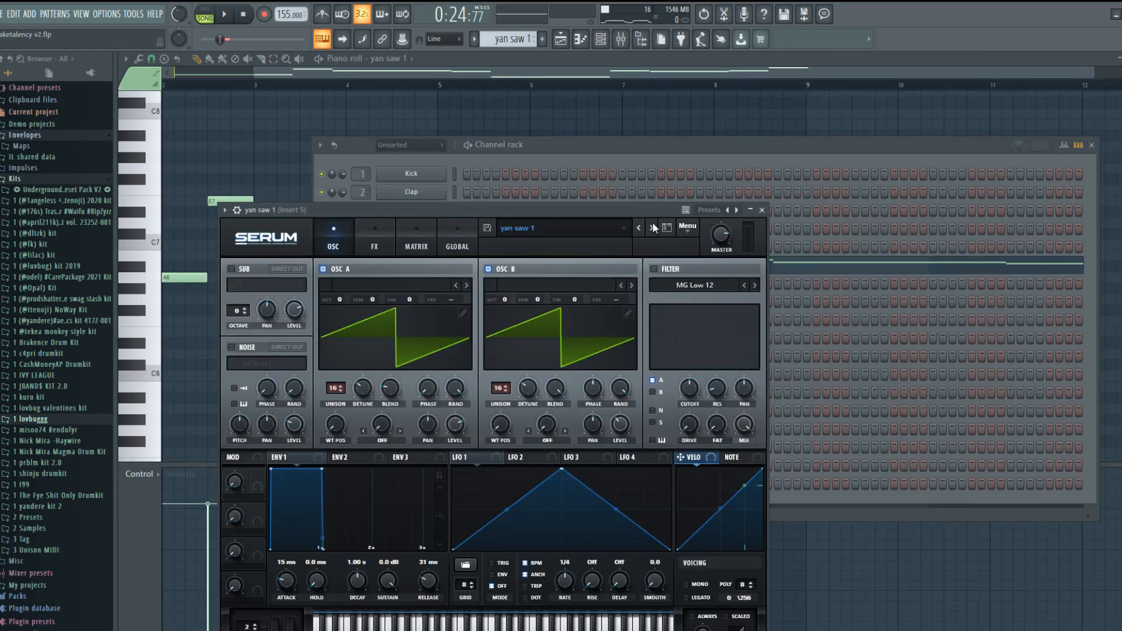
{"action": "left_click_drag", "start_coordinate": [630, 206], "coordinate": [634, 191]}
{"action": "left_click", "coordinate": [1091, 145]}
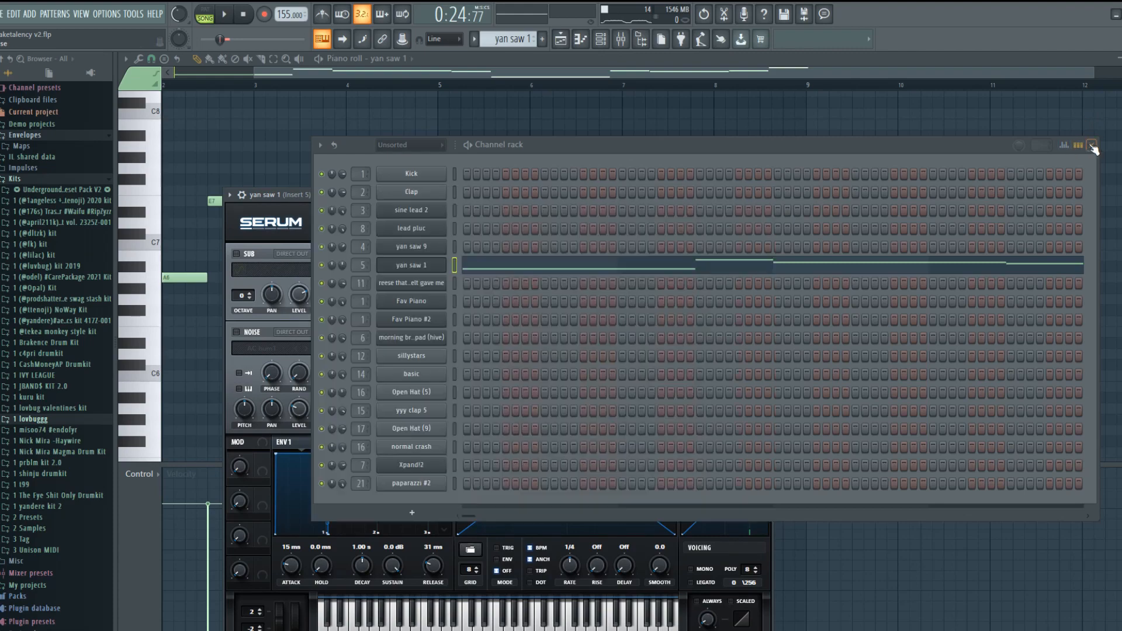
{"action": "left_click", "coordinate": [1092, 144]}
{"action": "left_click", "coordinate": [767, 195]}
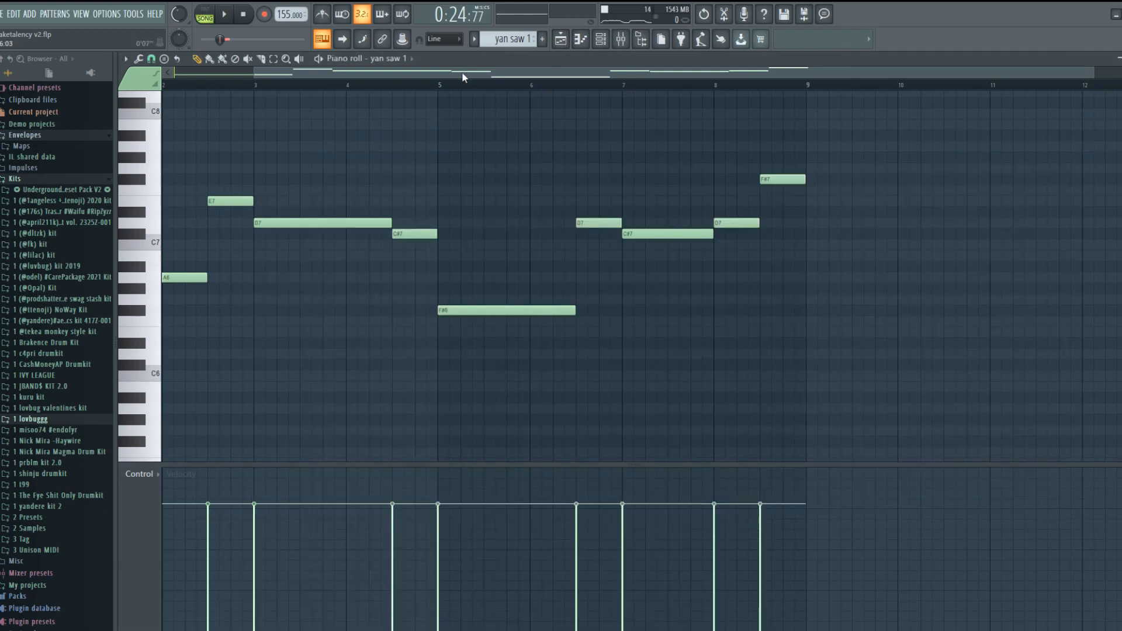
Play the yan saw 1 pattern from its first bar in the piano roll to examine its notes, and stop playback
{"action": "left_click_drag", "start_coordinate": [464, 77], "coordinate": [45, 105]}
{"action": "key", "text": "space"}
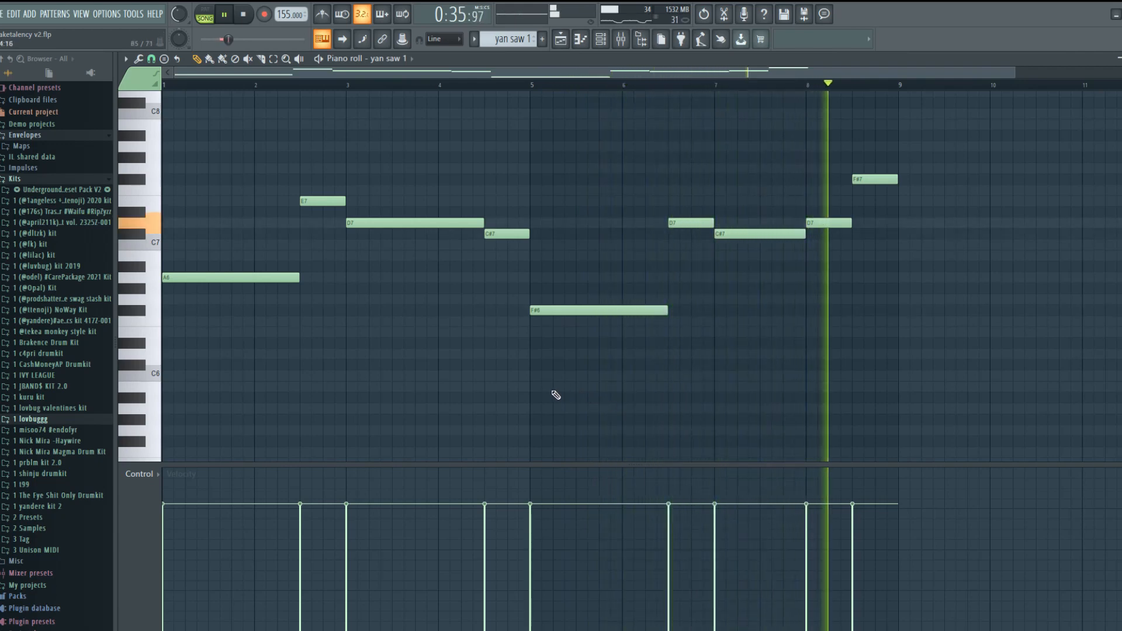
{"action": "key", "text": "space"}
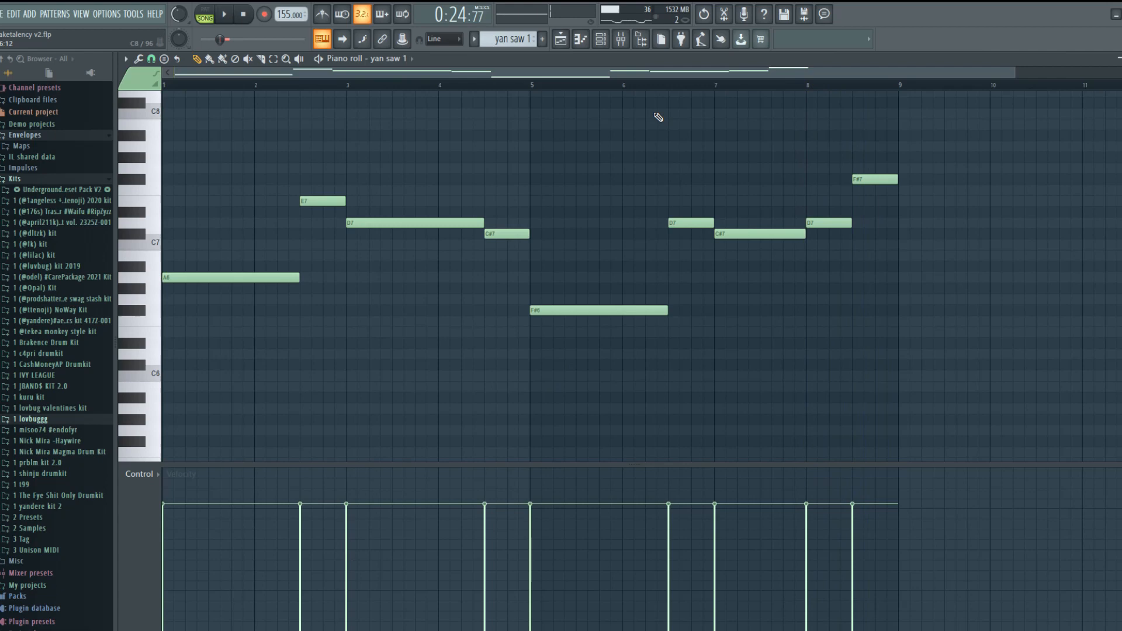
Show the mixer, start playback and inspect Insert 5's Fruity Reeverb 2 and Noise Crate mjNichols Memory Card settings
{"action": "left_click", "coordinate": [622, 41]}
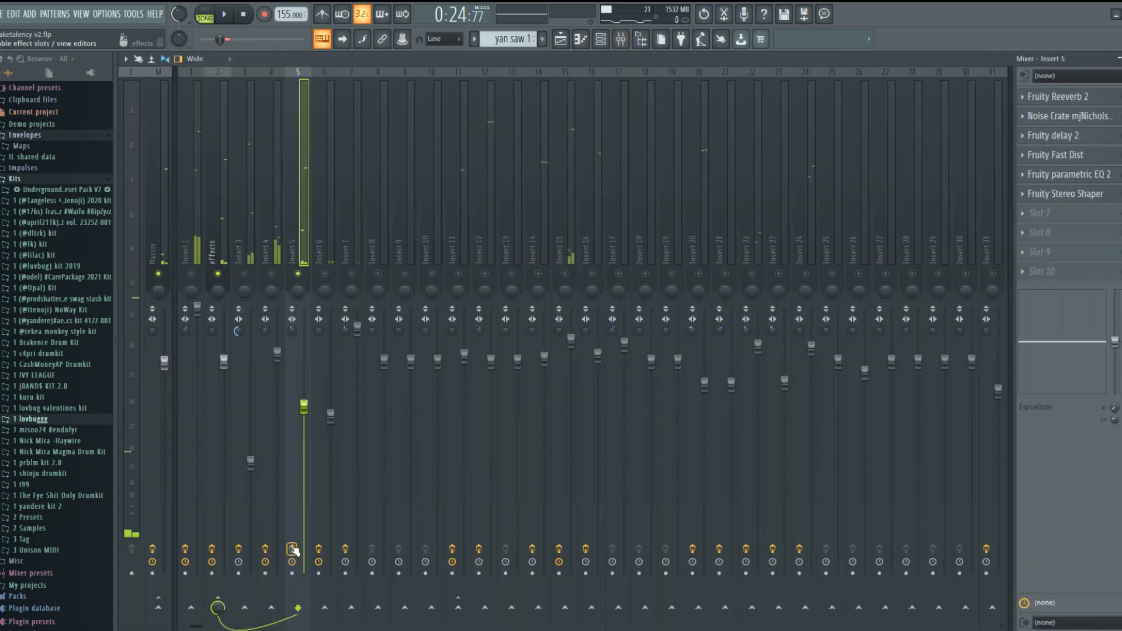
{"action": "key", "text": "space"}
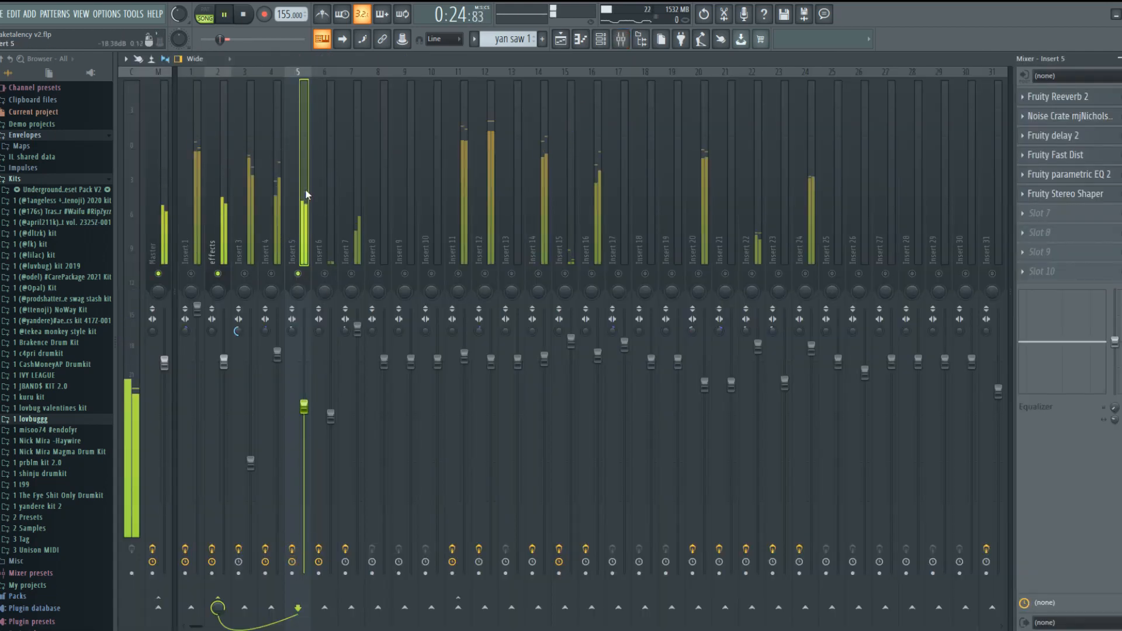
{"action": "left_click", "coordinate": [1078, 97]}
{"action": "left_click", "coordinate": [1077, 96]}
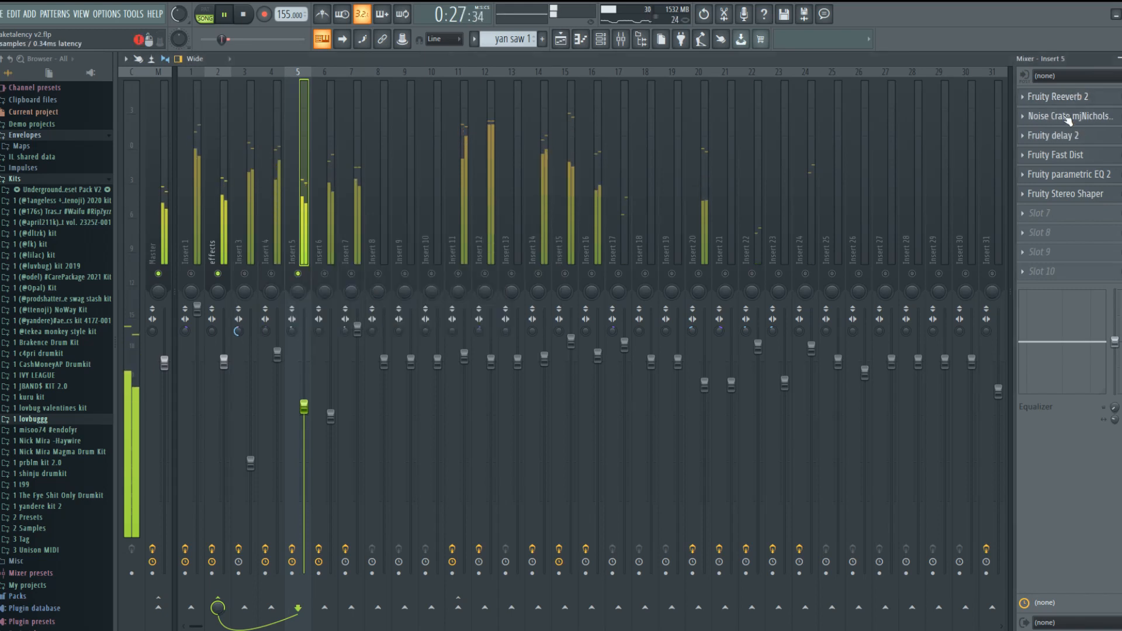
{"action": "left_click", "coordinate": [1068, 116]}
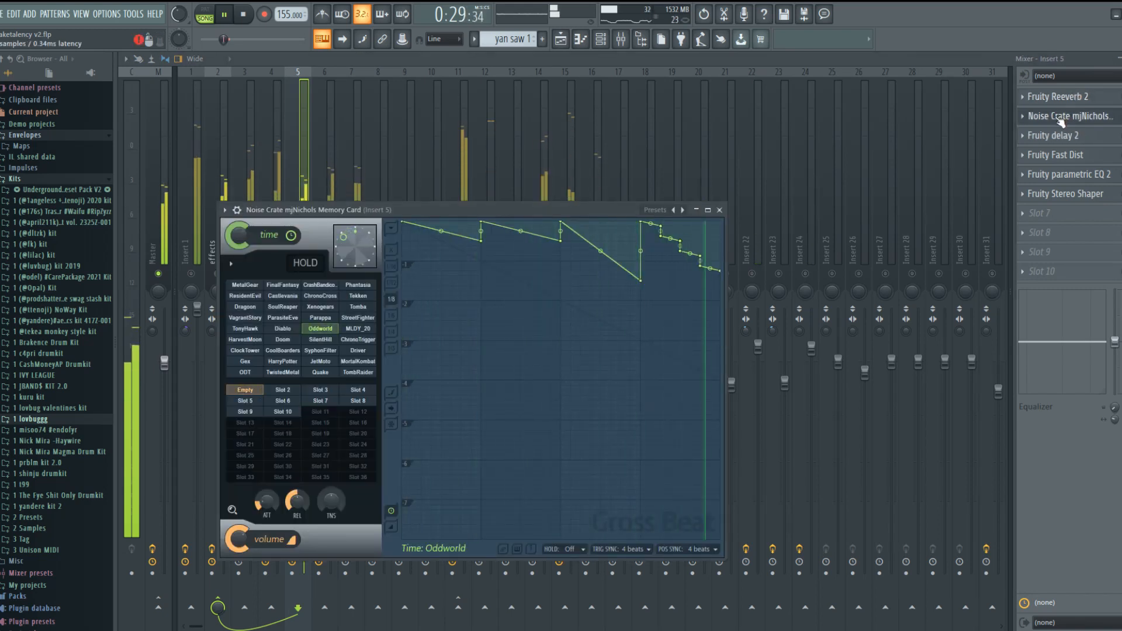
{"action": "left_click", "coordinate": [1058, 120]}
Inspect Insert 5's Fruity delay 2, Fruity Fast Dist, Fruity parametric EQ 2 and Fruity Stereo Shaper settings, and stop playback in the playlist
{"action": "left_click", "coordinate": [1058, 138]}
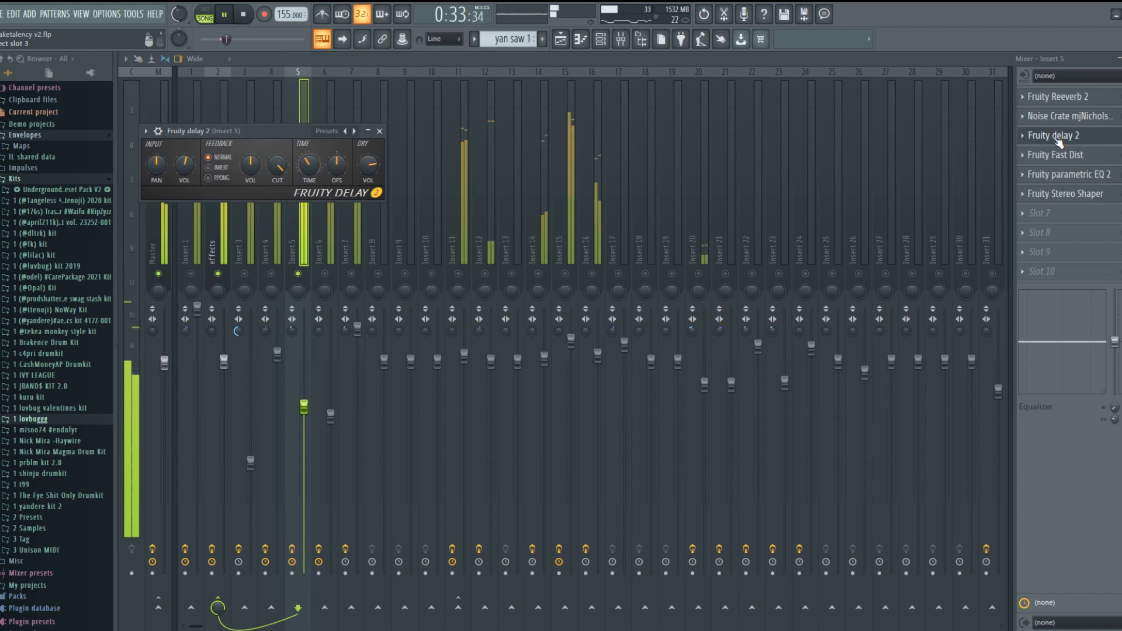
{"action": "left_click", "coordinate": [1059, 138]}
{"action": "left_click", "coordinate": [1059, 156]}
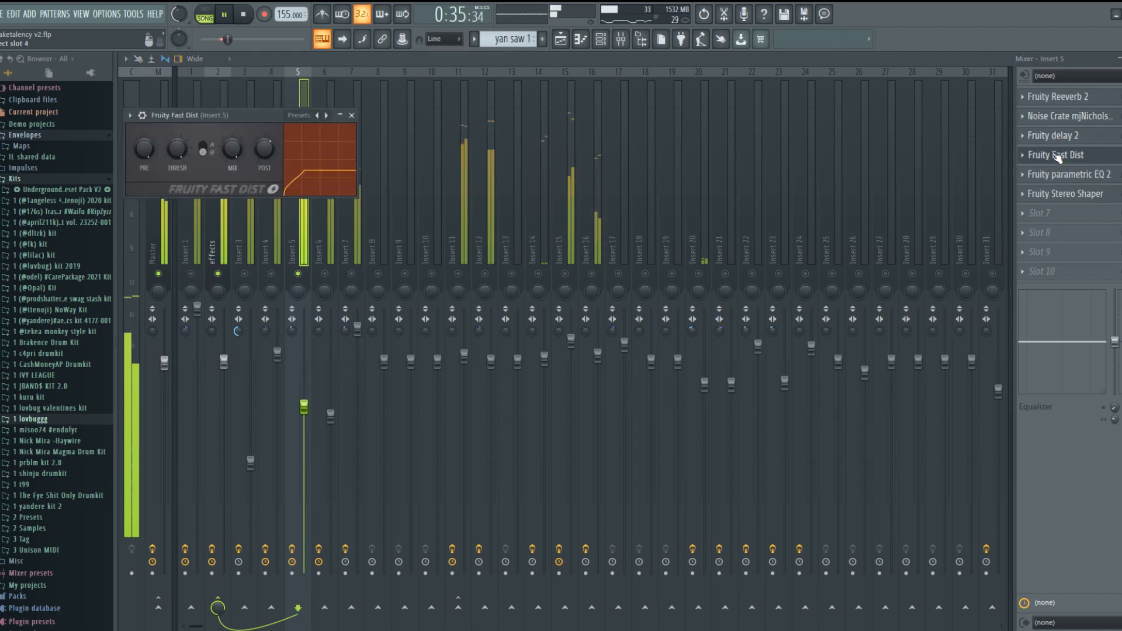
{"action": "left_click", "coordinate": [1059, 156]}
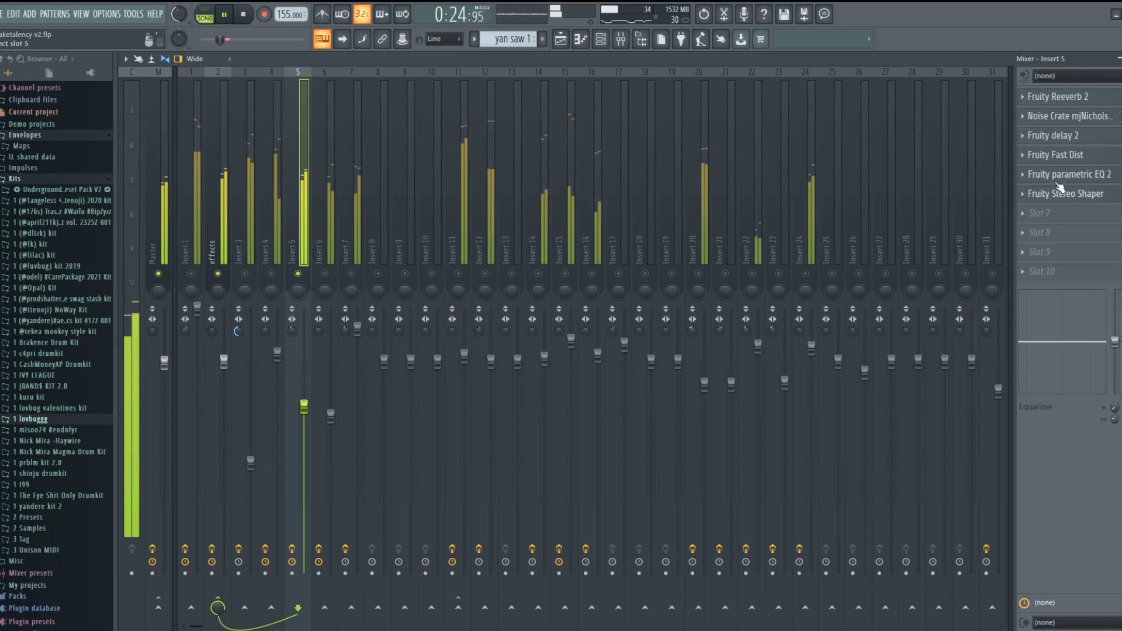
{"action": "left_click", "coordinate": [1060, 177]}
{"action": "left_click", "coordinate": [1060, 176]}
{"action": "left_click", "coordinate": [1057, 196]}
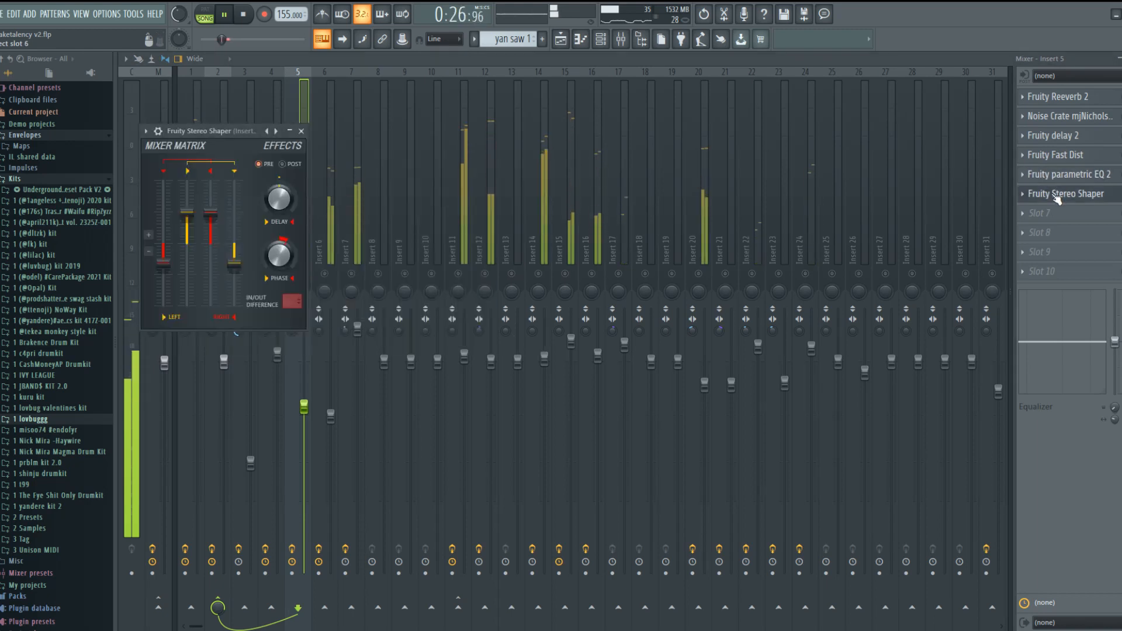
{"action": "left_click", "coordinate": [1058, 196]}
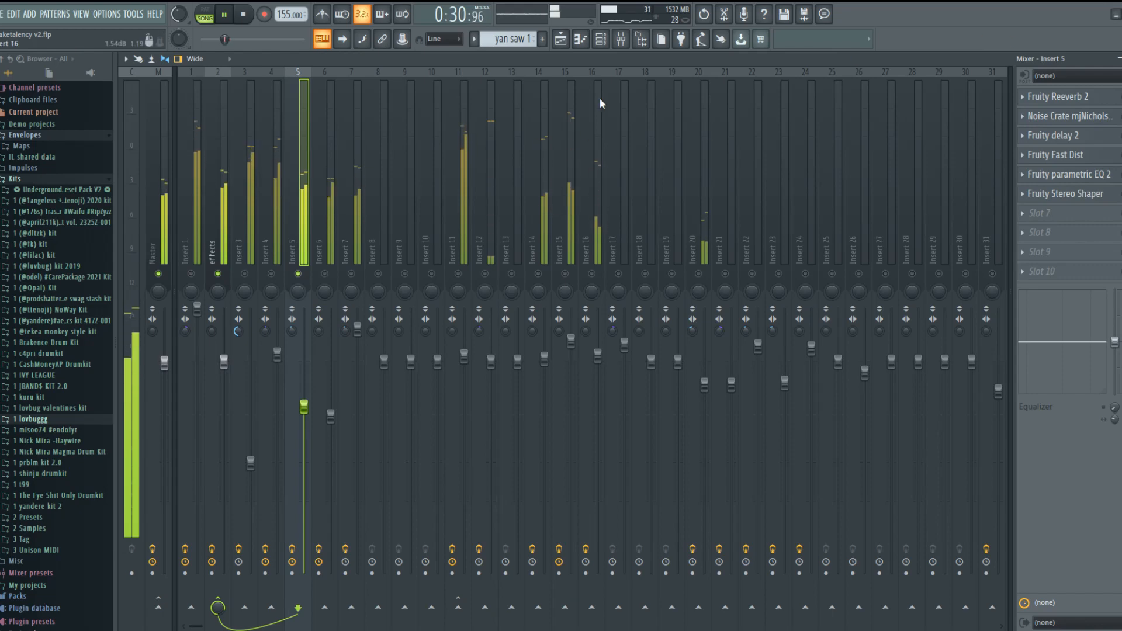
{"action": "left_click", "coordinate": [581, 39]}
{"action": "left_click", "coordinate": [563, 39]}
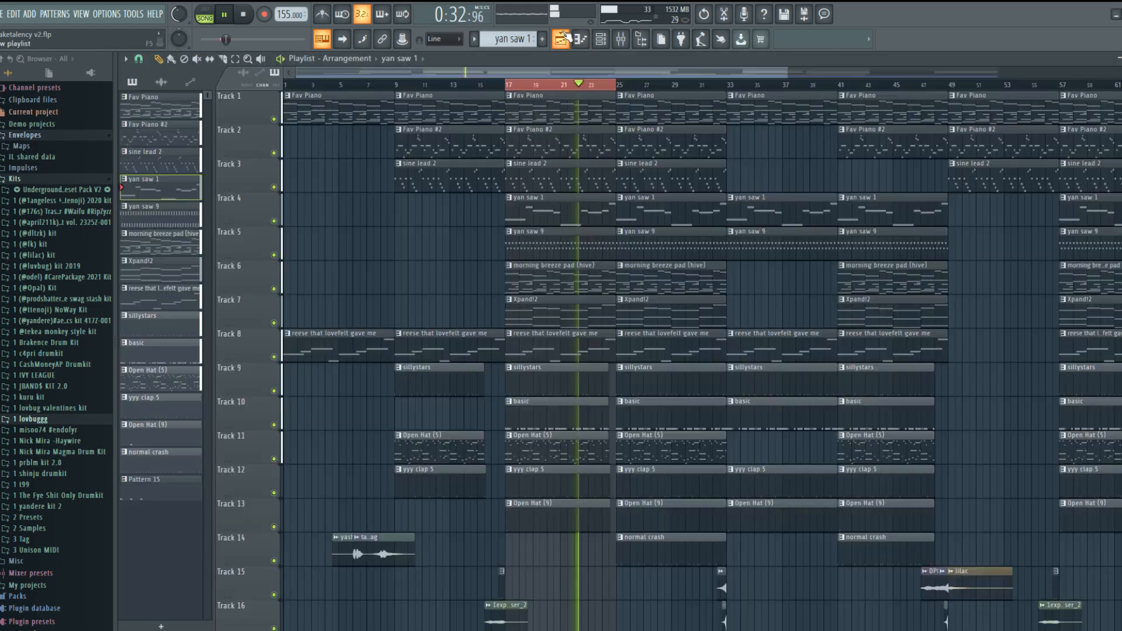
{"action": "key", "text": "space"}
Solo Insert 6 in the mixer and open the morning breeze pad (hive) pattern from Track 6 of the playlist in the piano roll
{"action": "left_click", "coordinate": [620, 45]}
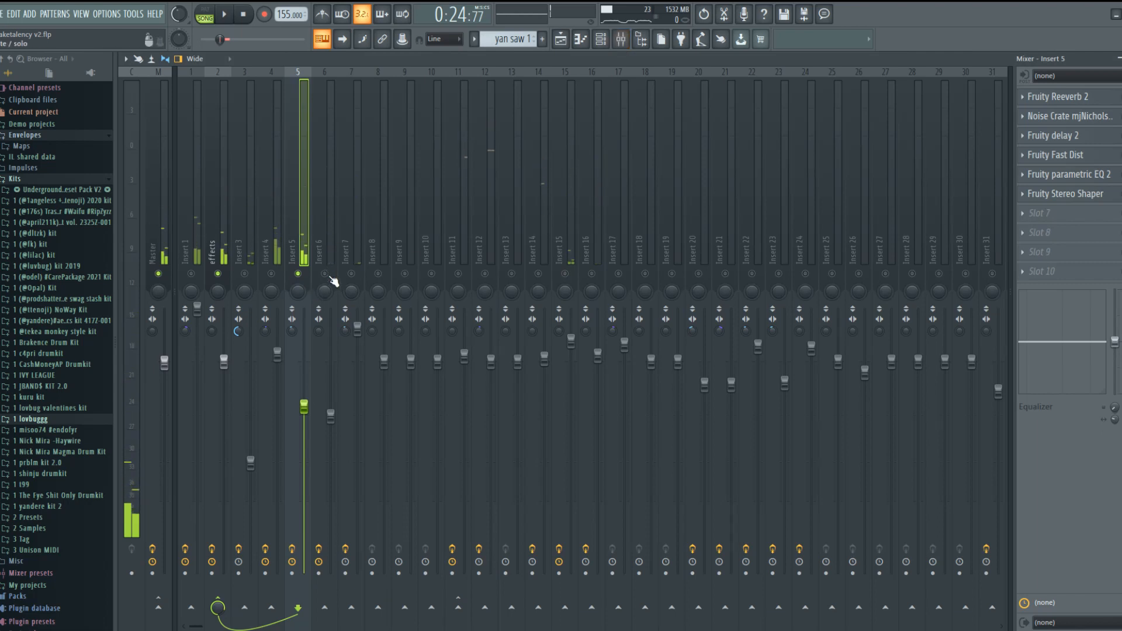
{"action": "left_click", "coordinate": [581, 38]}
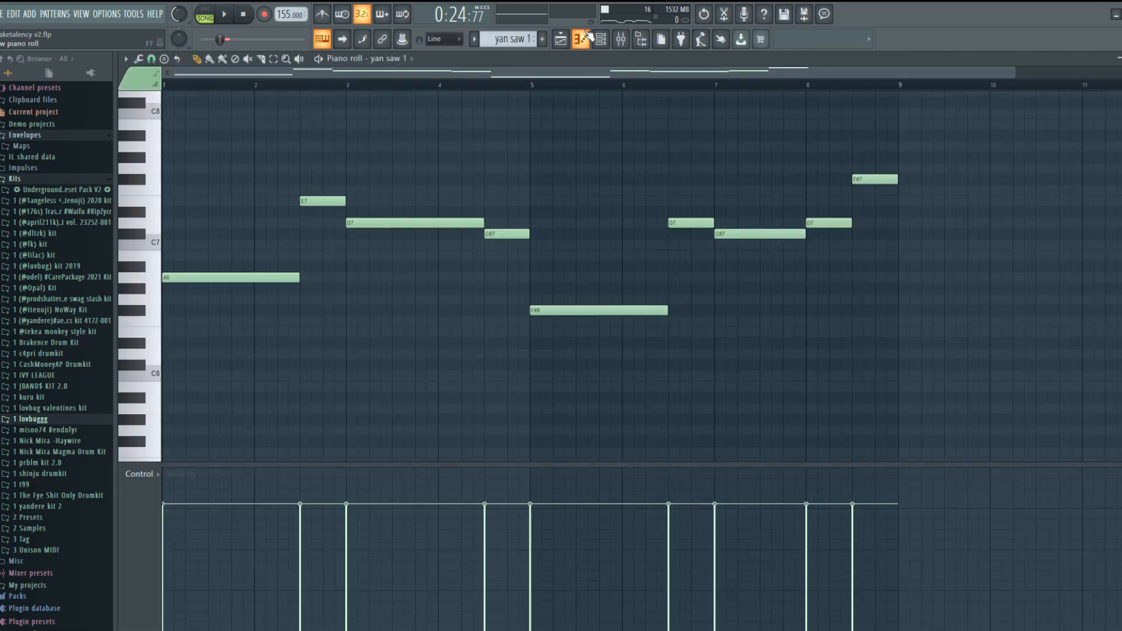
{"action": "left_click", "coordinate": [561, 42]}
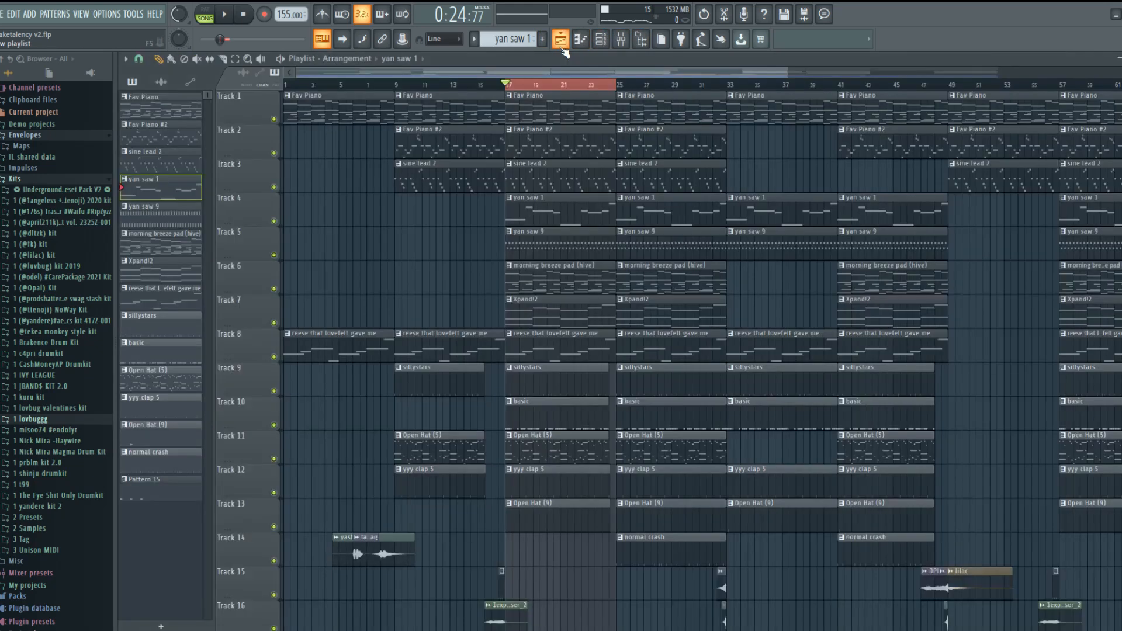
{"action": "double_click", "coordinate": [541, 279]}
View the morning breeze pad channel's Hive preset from the channel rack, close the plugin window and show the mixer
{"action": "left_click", "coordinate": [601, 39]}
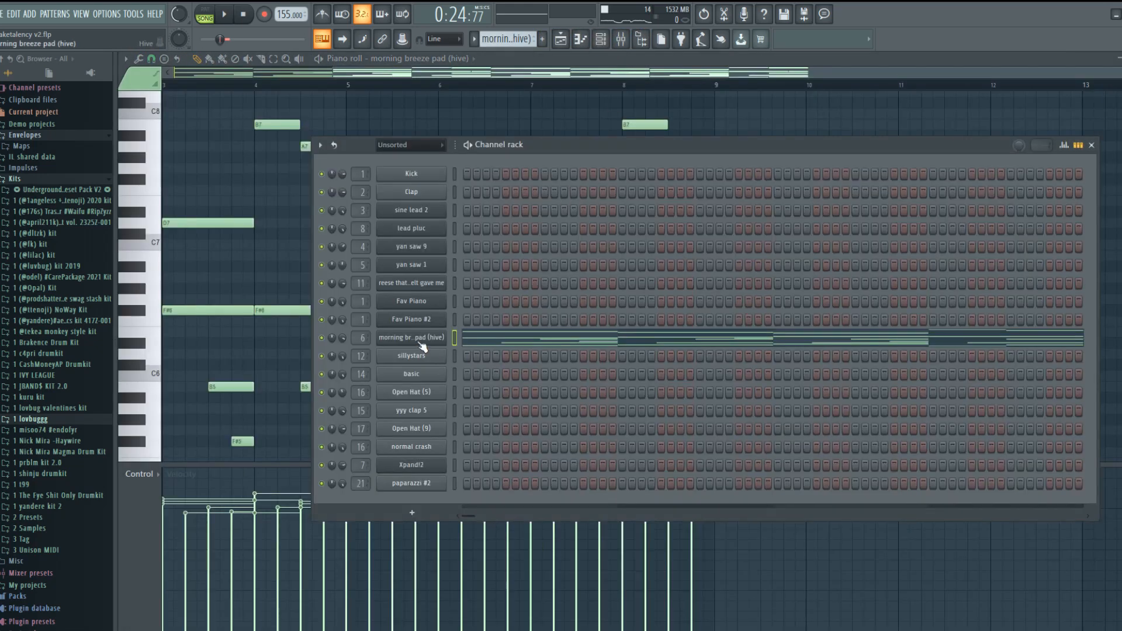
{"action": "left_click", "coordinate": [412, 338]}
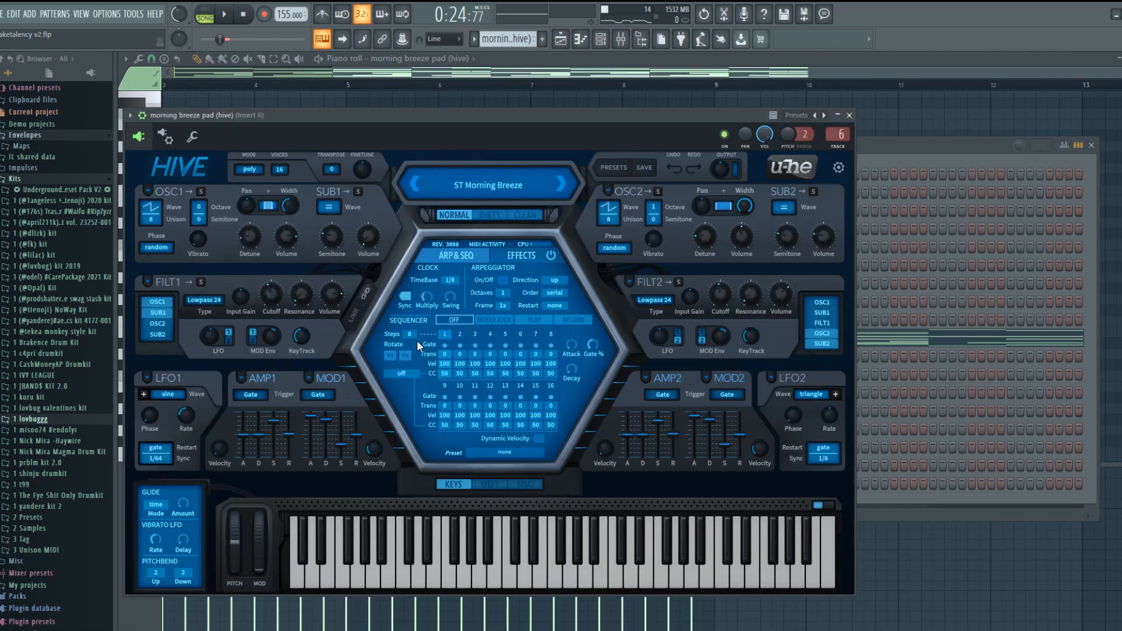
{"action": "left_click", "coordinate": [839, 116]}
{"action": "left_click", "coordinate": [628, 46]}
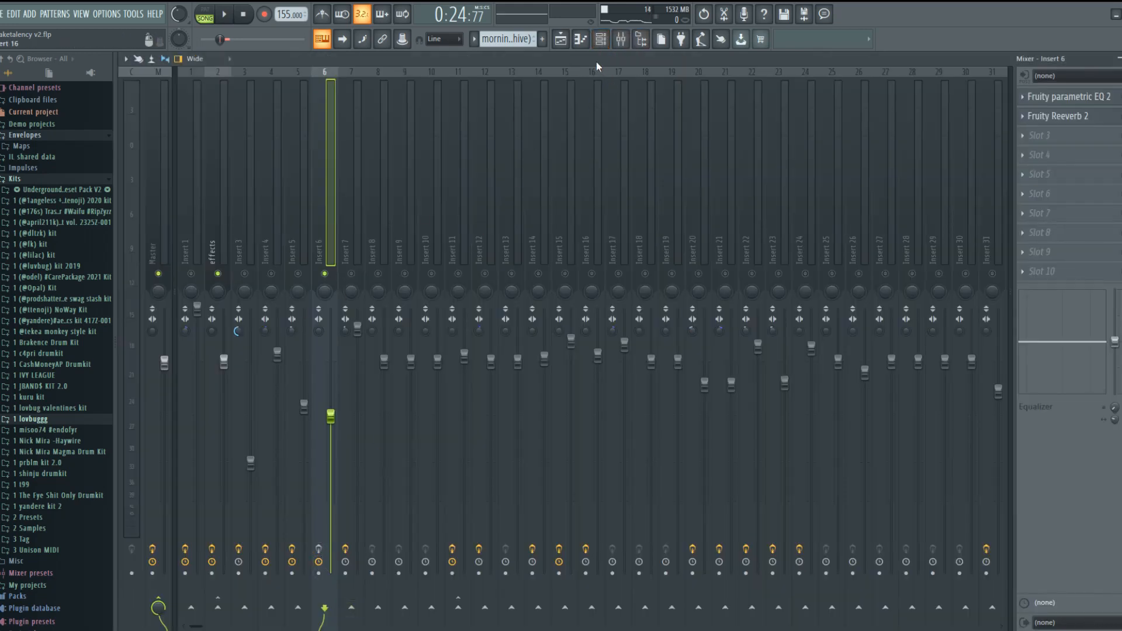
Play the morning breeze pad (hive) pattern from its first bar in the piano roll to examine its high and low notes, and stop playback
{"action": "key", "text": "F7"}
{"action": "scroll", "coordinate": [529, 76], "scroll_direction": "left", "scroll_amount": 3}
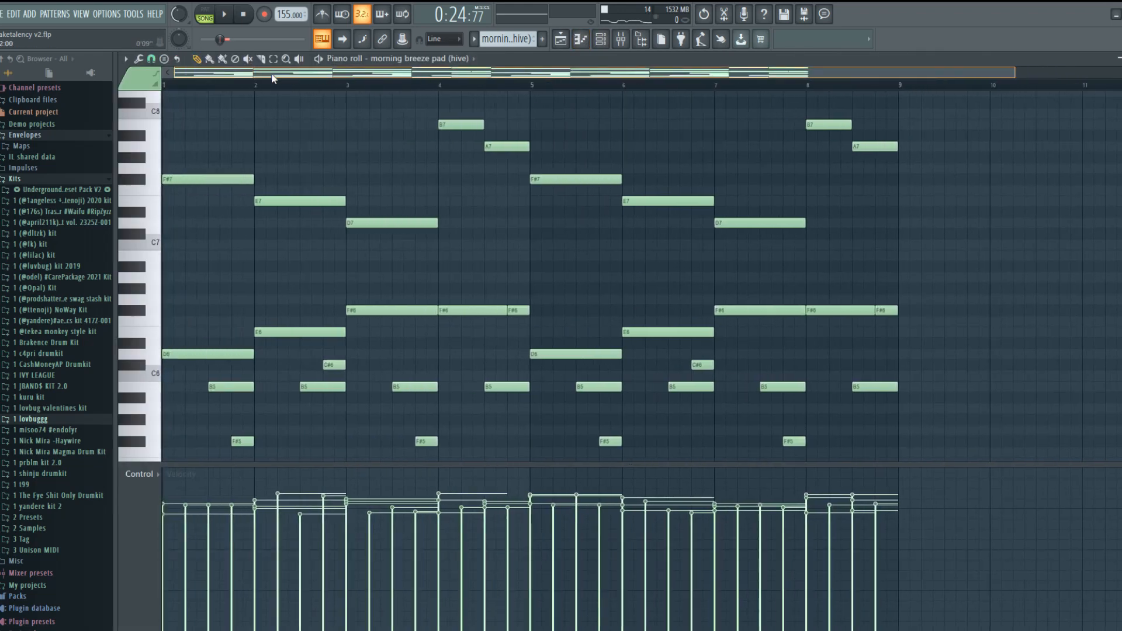
{"action": "scroll", "coordinate": [325, 175], "scroll_direction": "down", "scroll_amount": 4}
{"action": "scroll", "coordinate": [532, 265], "scroll_direction": "up", "scroll_amount": 4}
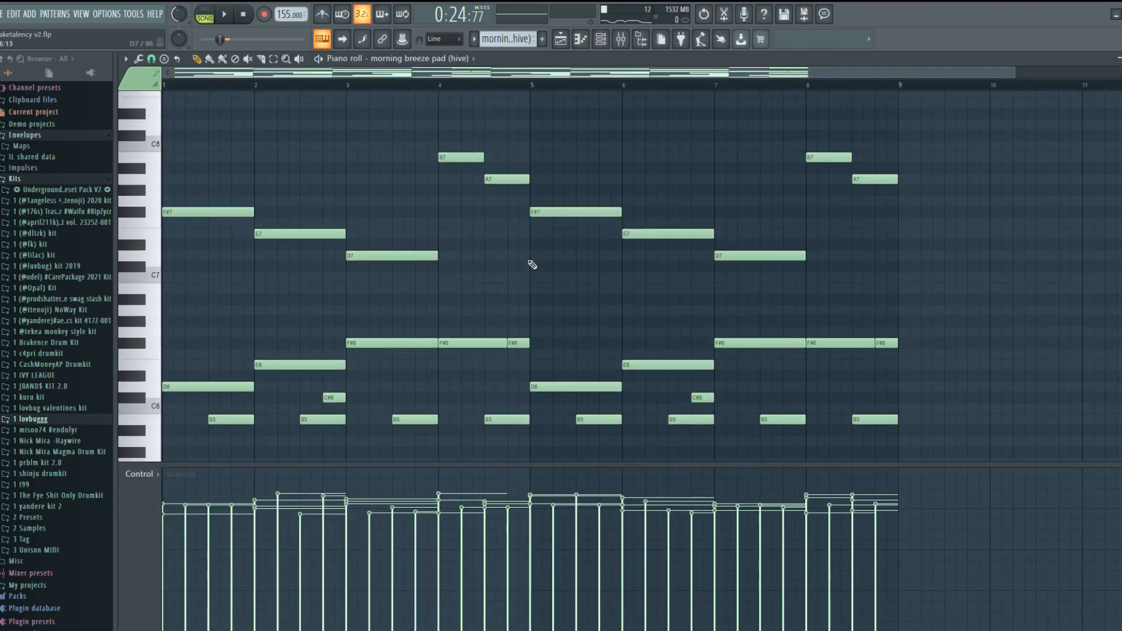
{"action": "scroll", "coordinate": [532, 265], "scroll_direction": "down", "scroll_amount": 5}
{"action": "key", "text": "space"}
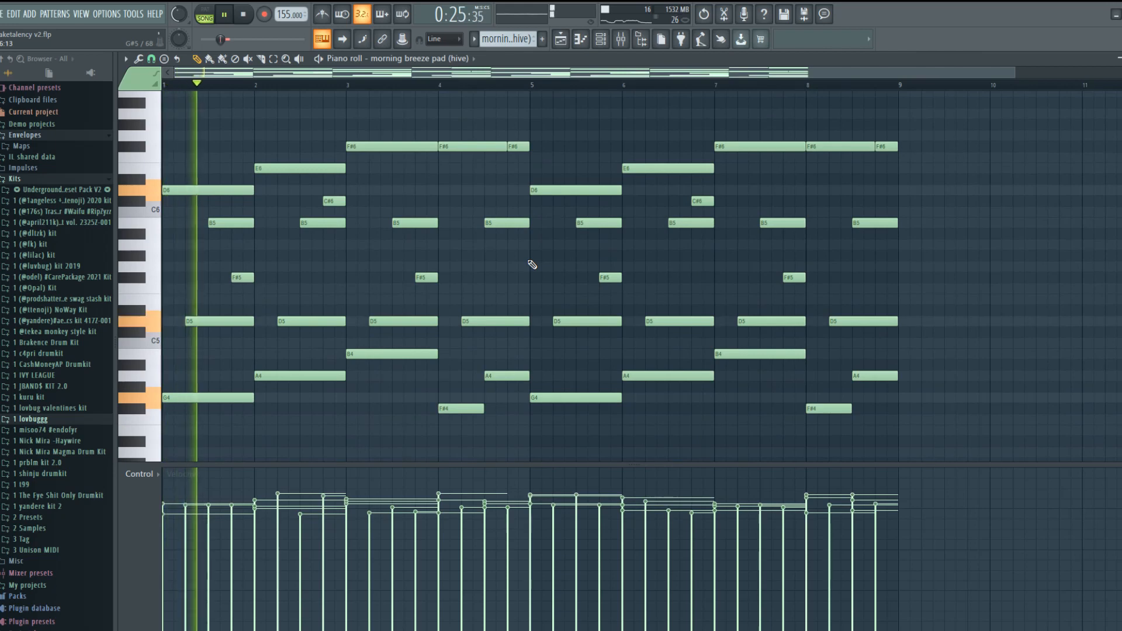
{"action": "scroll", "coordinate": [655, 328], "scroll_direction": "up", "scroll_amount": 3}
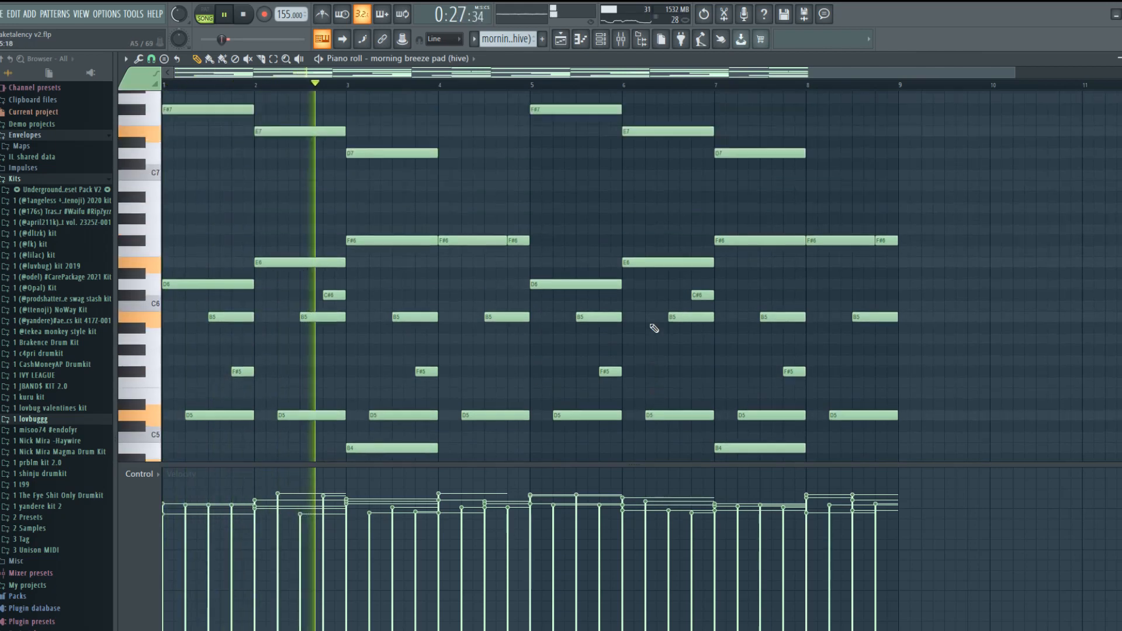
{"action": "scroll", "coordinate": [655, 327], "scroll_direction": "down", "scroll_amount": 1}
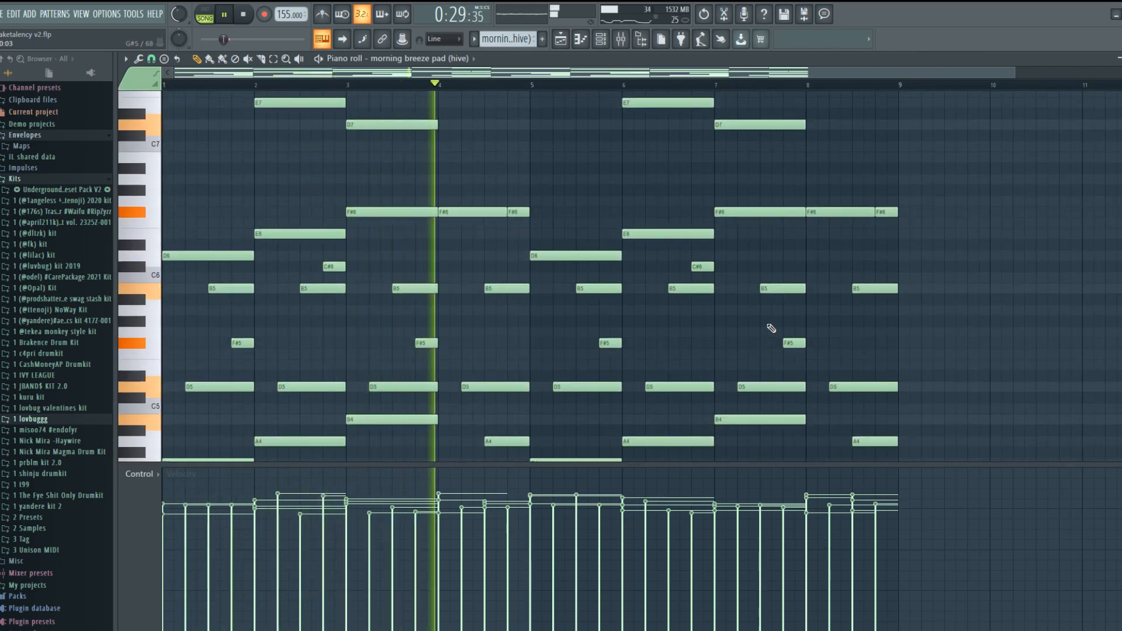
{"action": "scroll", "coordinate": [769, 331], "scroll_direction": "up", "scroll_amount": 2}
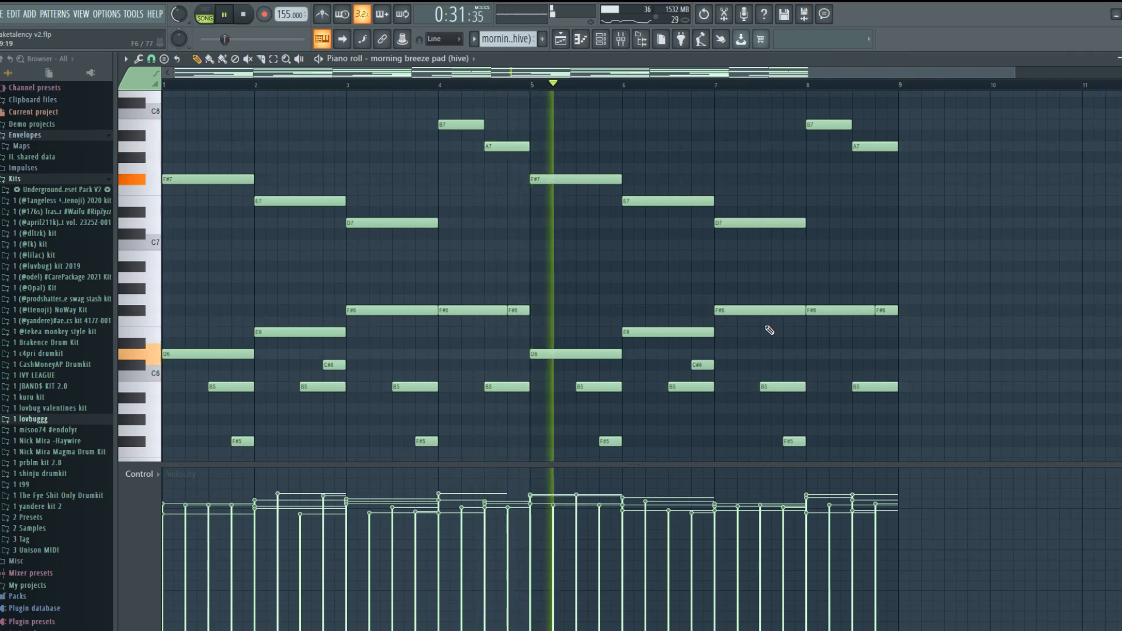
{"action": "key", "text": "space"}
Start playback in the mixer and inspect Insert 6's Fruity parametric EQ 2 and Fruity Reeverb 2 settings, closing each effect window
{"action": "left_click", "coordinate": [620, 39]}
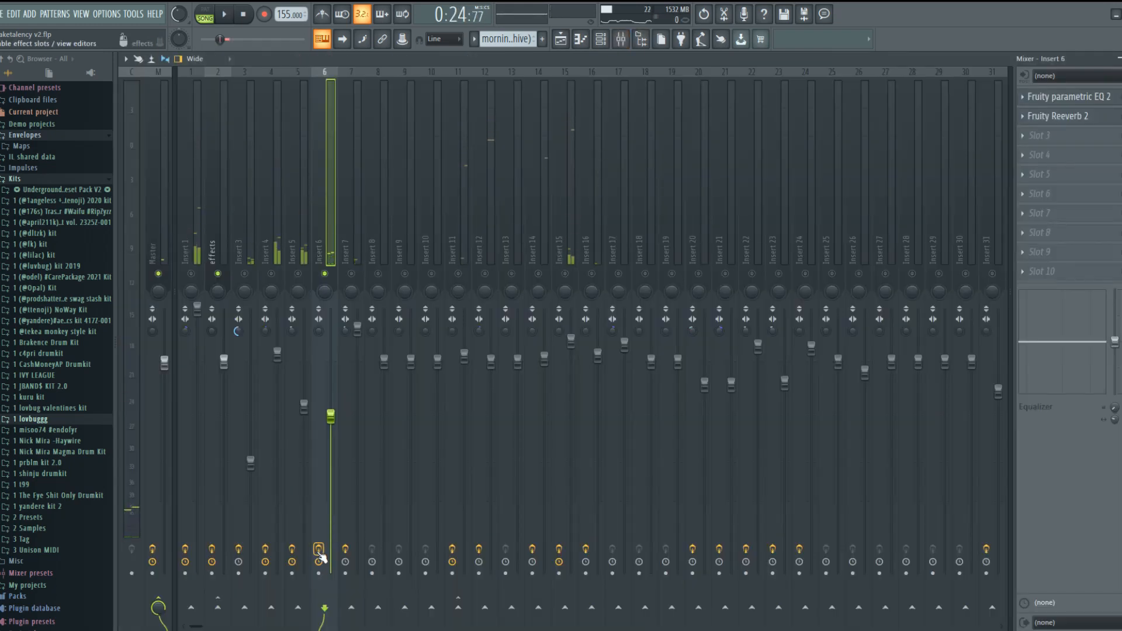
{"action": "left_click", "coordinate": [1087, 101]}
{"action": "key", "text": "space"}
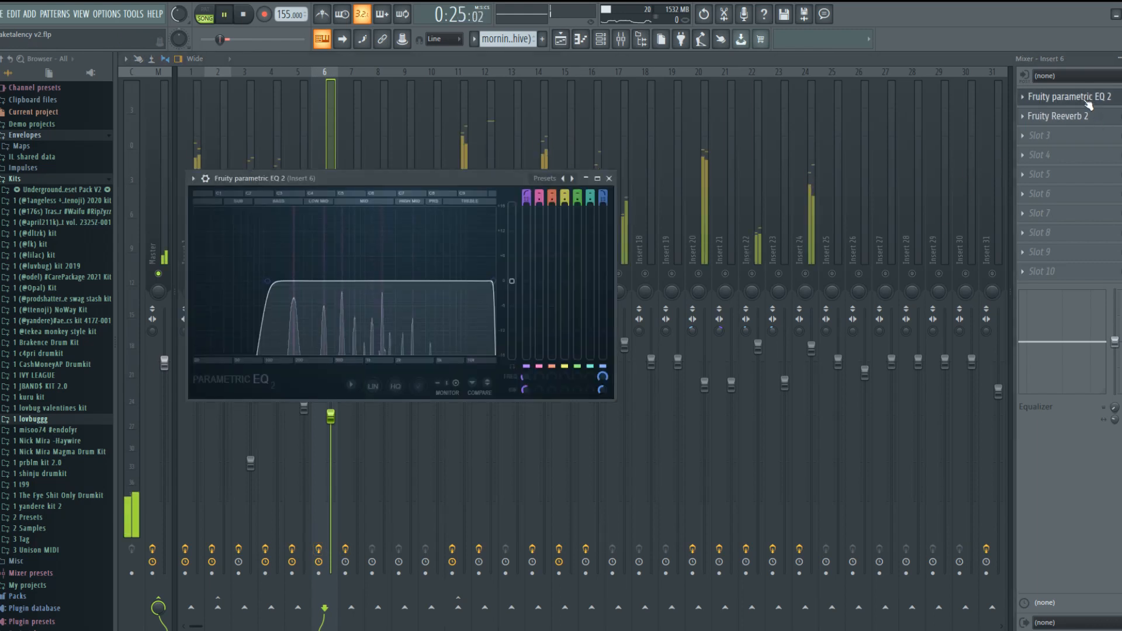
{"action": "left_click", "coordinate": [1061, 97]}
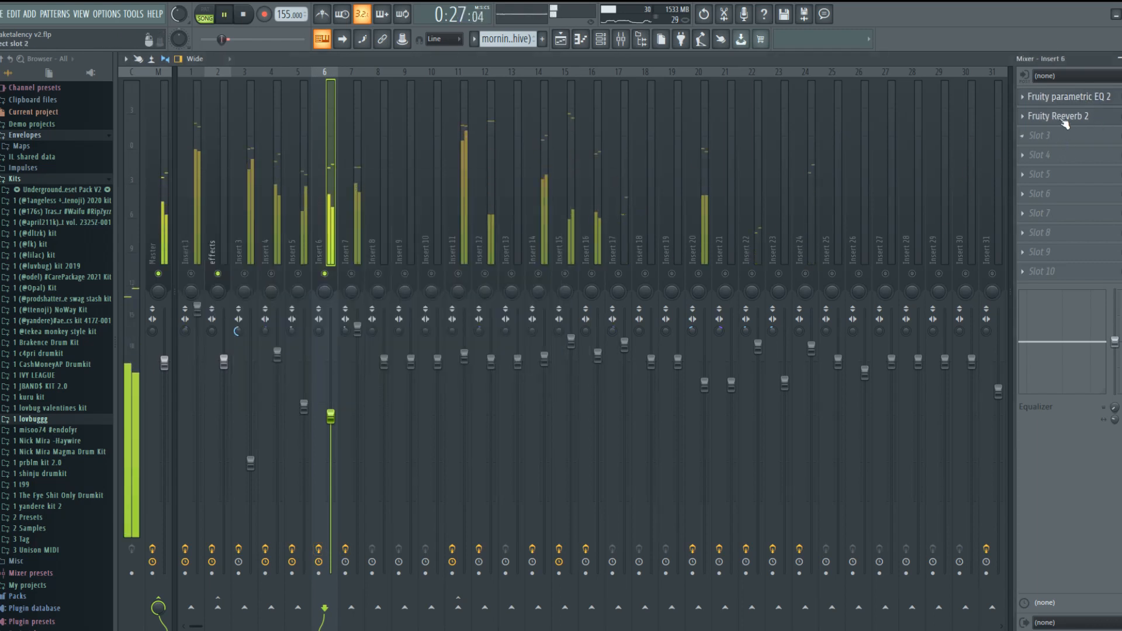
{"action": "left_click", "coordinate": [1062, 116]}
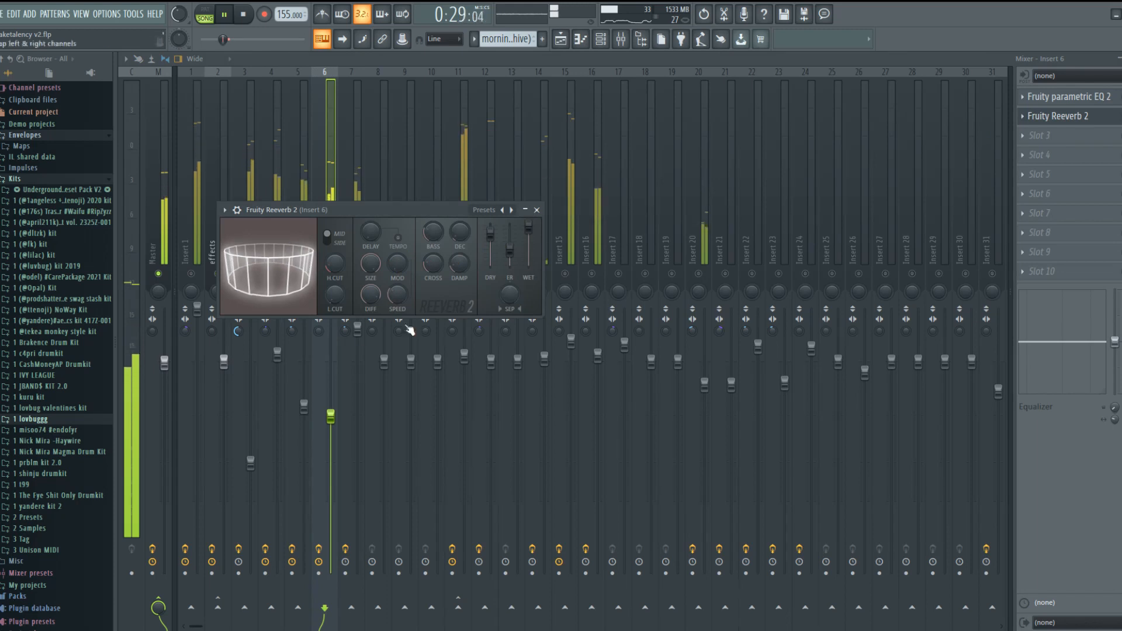
{"action": "left_click", "coordinate": [537, 211]}
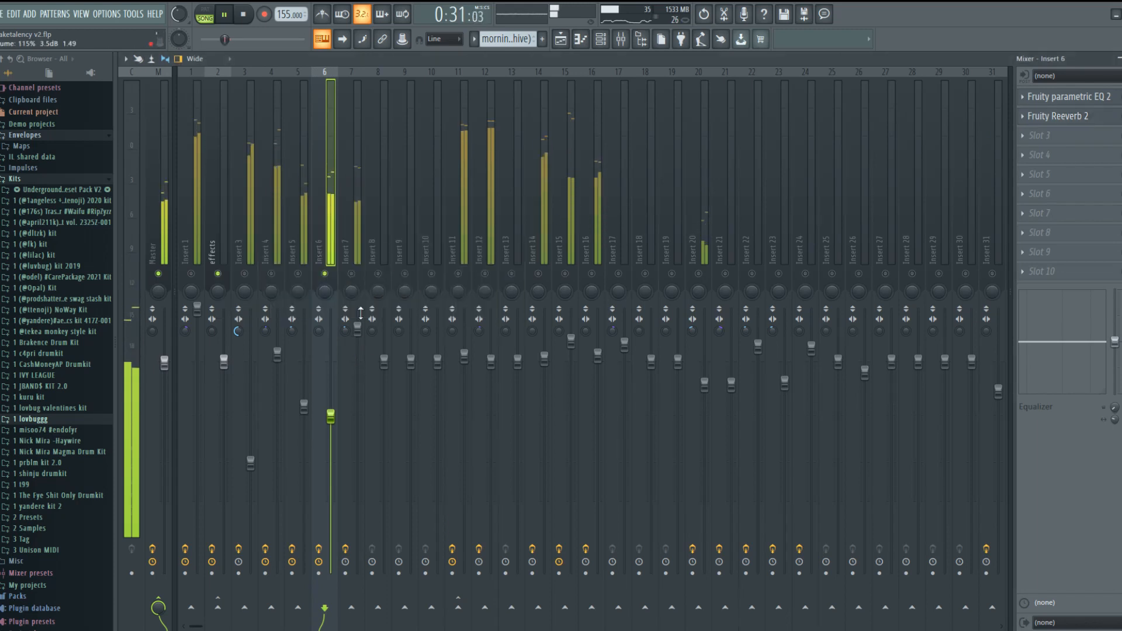
With playback stopped, solo Insert 7 and open the Xpand!2 pattern from Track 7 of the playlist in the piano roll
{"action": "key", "text": "space"}
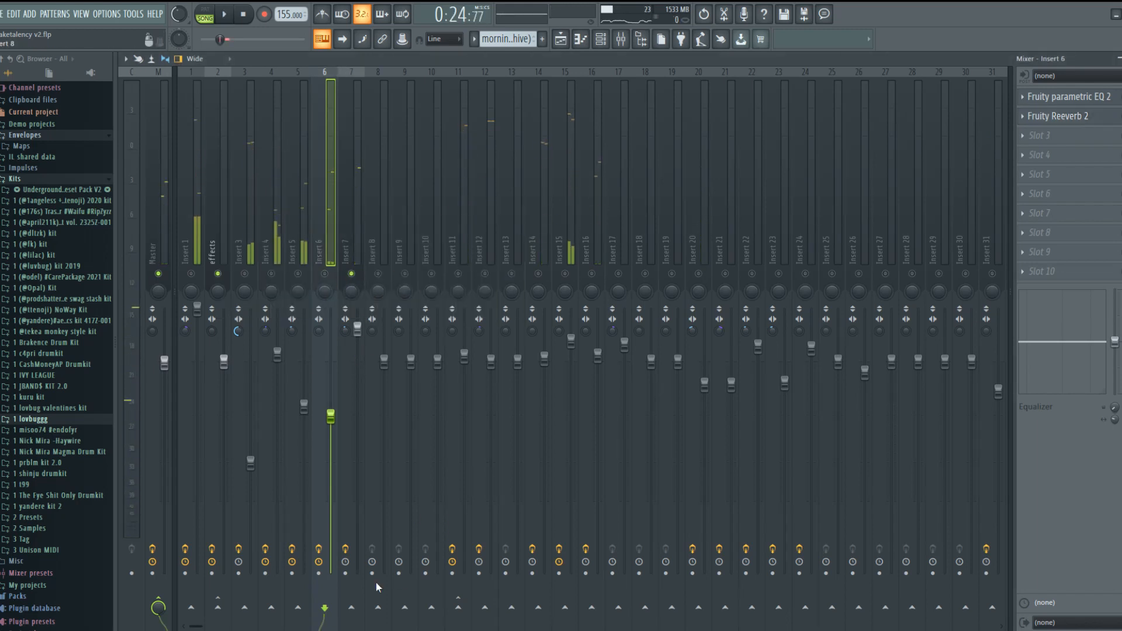
{"action": "left_click", "coordinate": [581, 39]}
{"action": "left_click", "coordinate": [560, 39]}
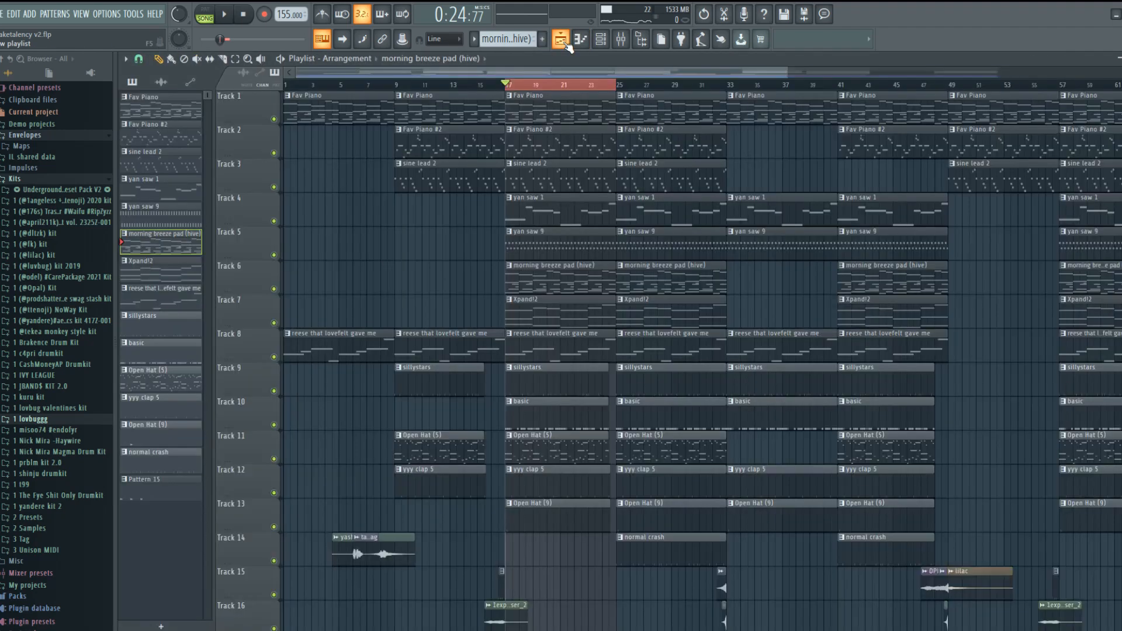
{"action": "double_click", "coordinate": [566, 317]}
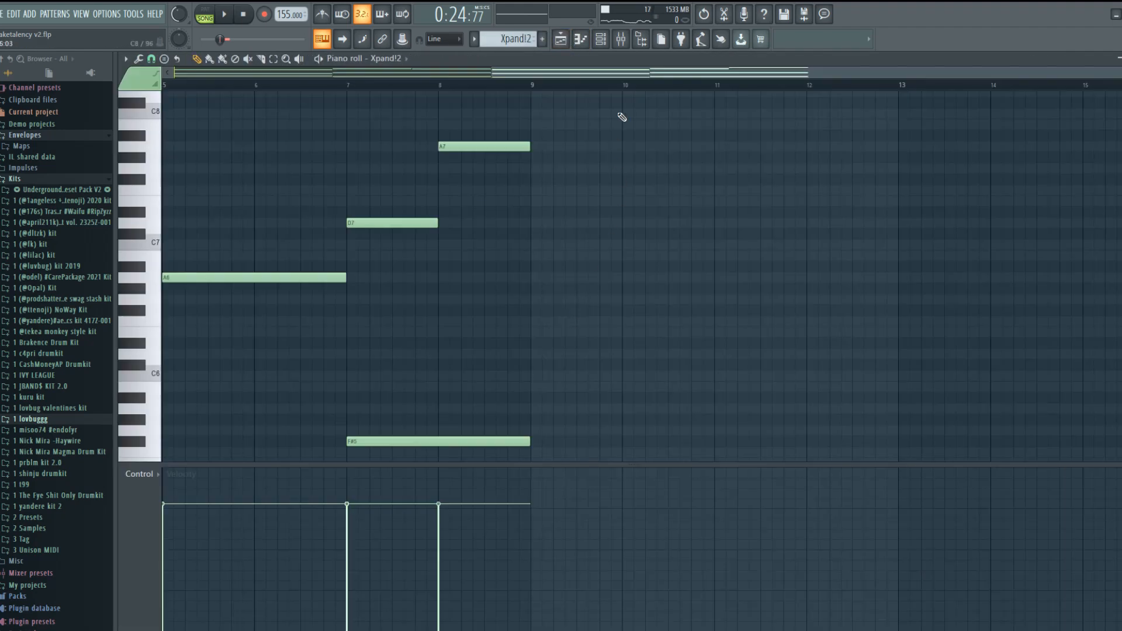
View the Xpand!2 channel's instrument preset from the channel rack, and close both the plugin window and the rack
{"action": "left_click", "coordinate": [599, 42]}
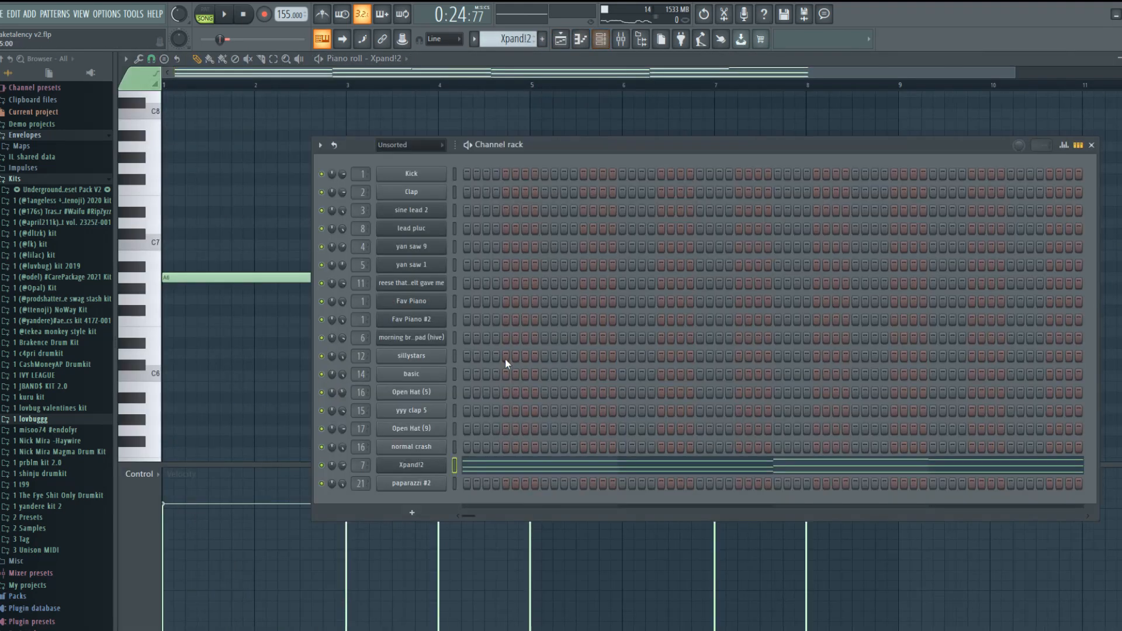
{"action": "left_click", "coordinate": [436, 470]}
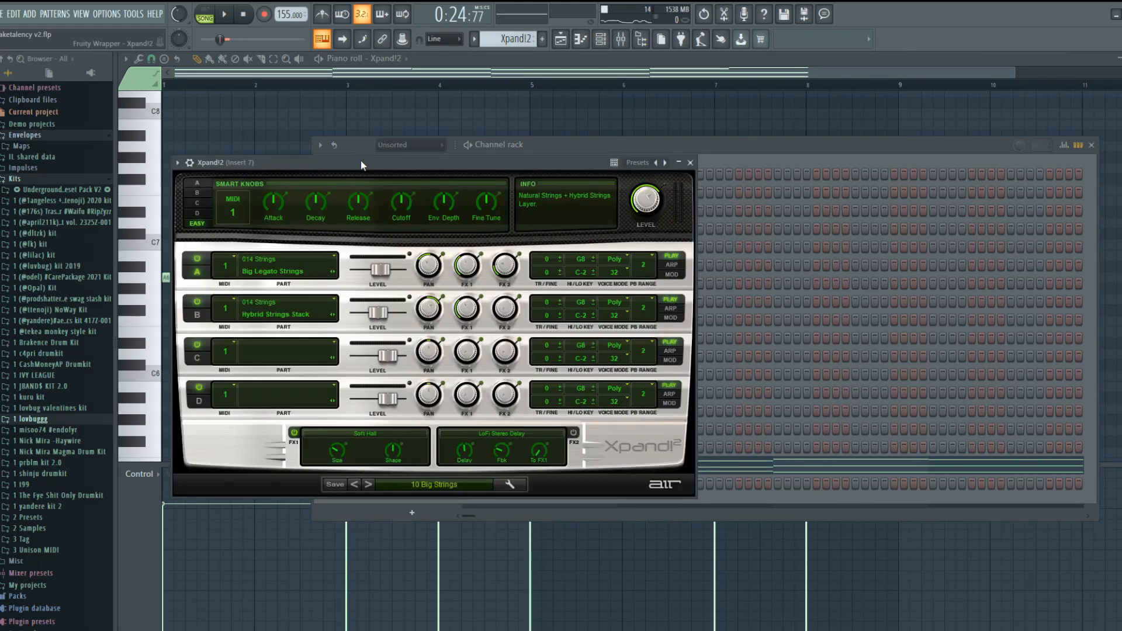
{"action": "left_click_drag", "start_coordinate": [361, 162], "coordinate": [374, 130]}
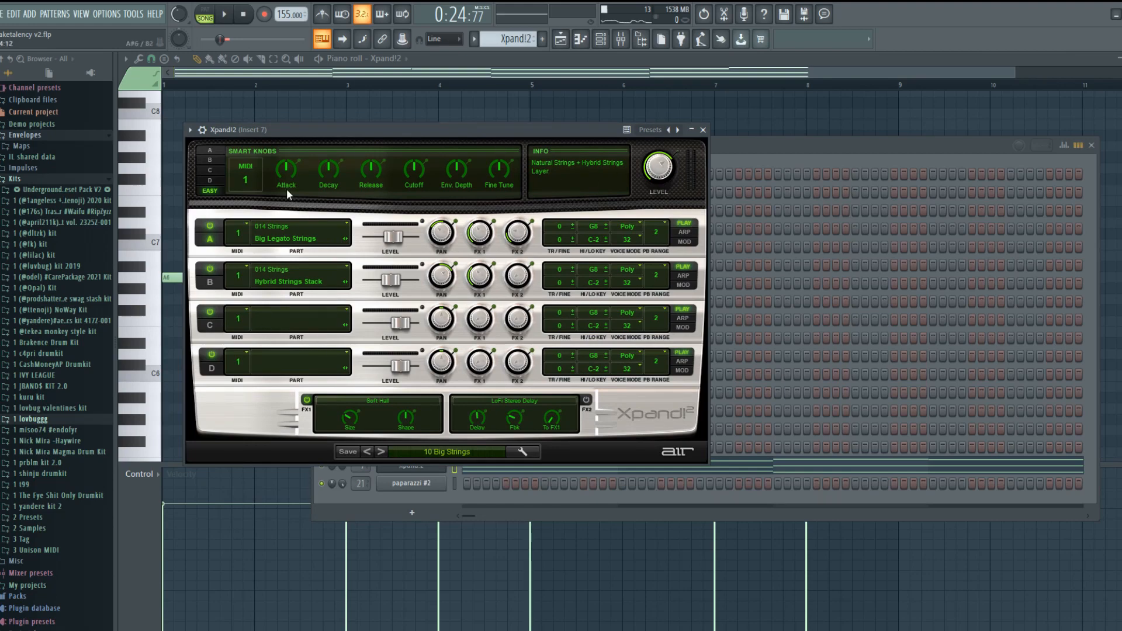
{"action": "left_click", "coordinate": [703, 129]}
{"action": "left_click", "coordinate": [1092, 145]}
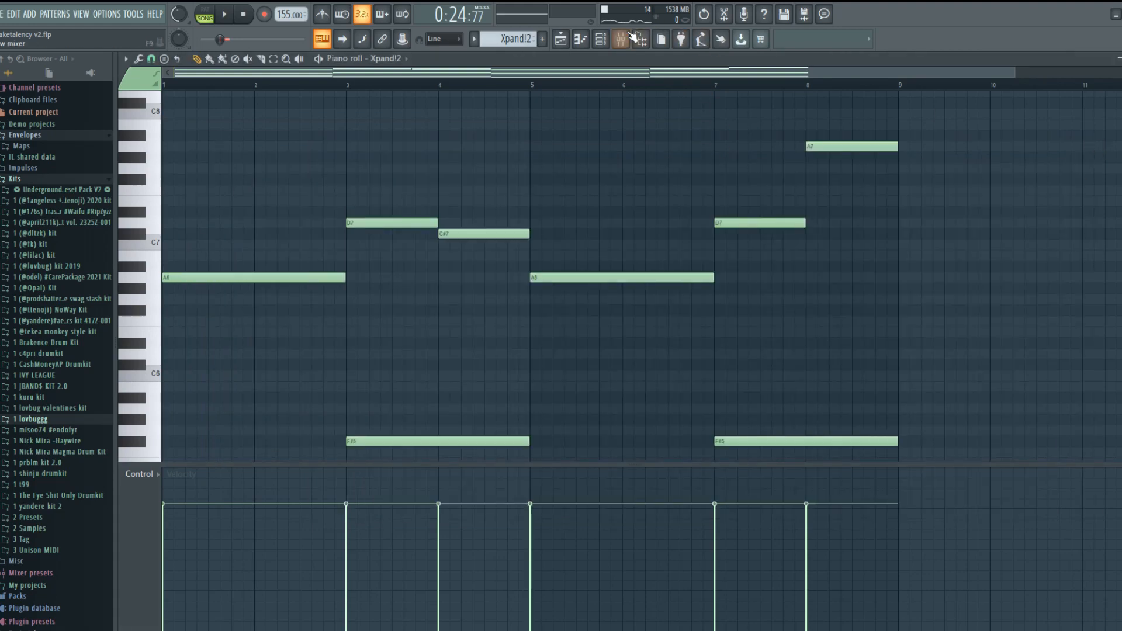
Examine the high and low notes of the Xpand!2 pattern in the piano roll across all eight bars
{"action": "scroll", "coordinate": [484, 144], "scroll_direction": "down", "scroll_amount": 7}
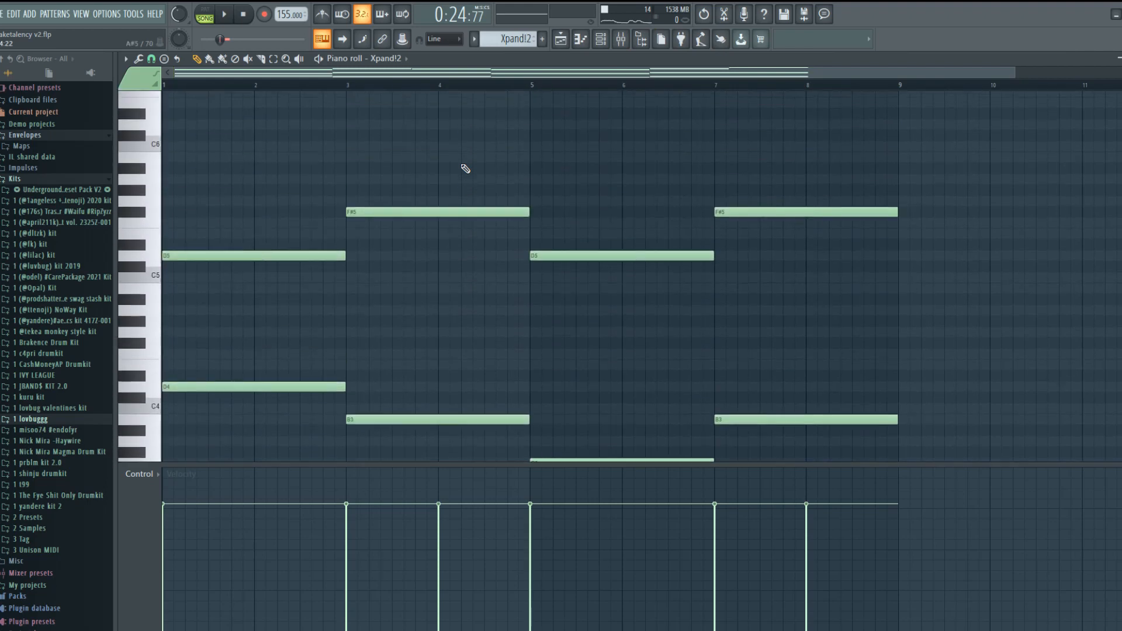
{"action": "scroll", "coordinate": [465, 169], "scroll_direction": "down", "scroll_amount": 1, "text": "ctrl"}
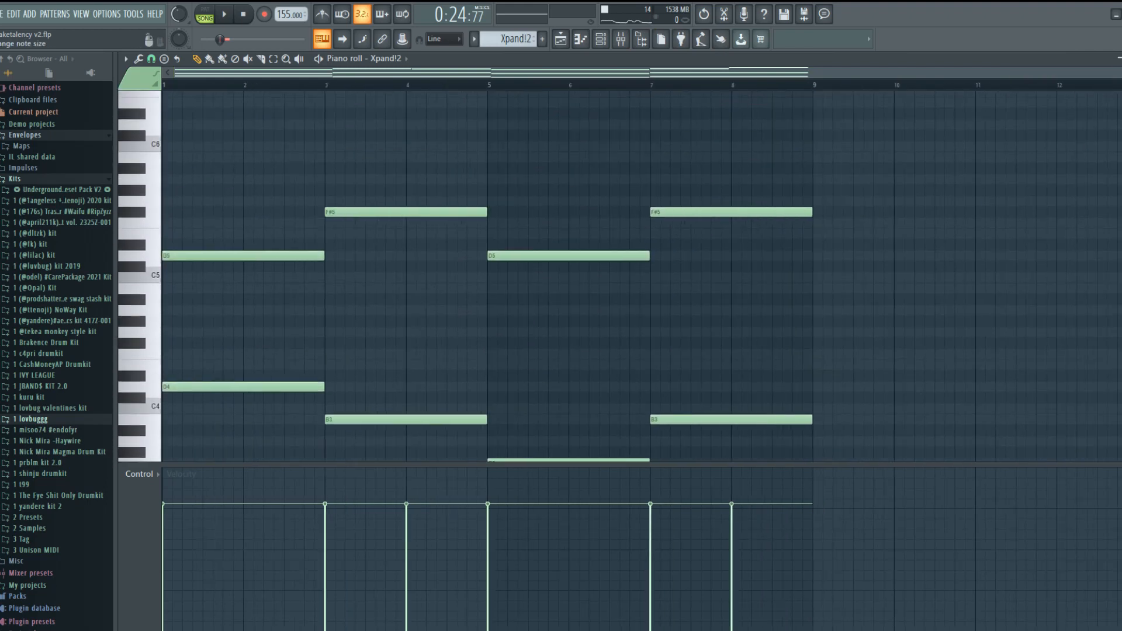
{"action": "scroll", "coordinate": [139, 274], "scroll_direction": "down", "scroll_amount": 2}
{"action": "scroll", "coordinate": [139, 275], "scroll_direction": "up", "scroll_amount": 3}
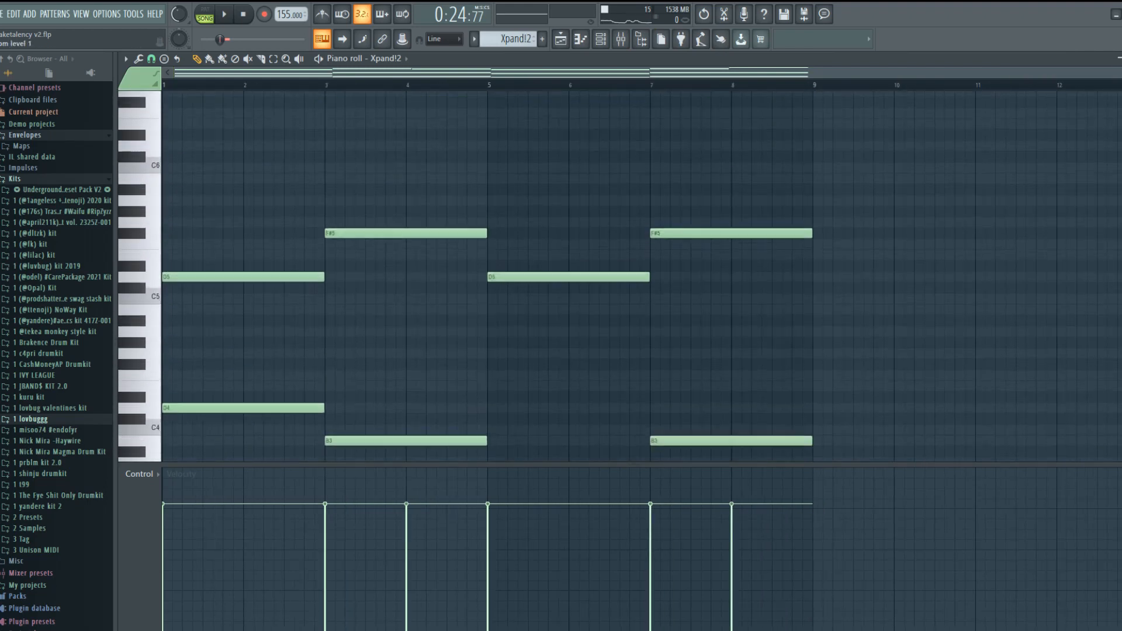
{"action": "scroll", "coordinate": [599, 257], "scroll_direction": "up", "scroll_amount": 6}
Play the soloed Xpand!2 pattern while following its high and low notes in the piano roll, and stop playback
{"action": "key", "text": "space"}
{"action": "scroll", "coordinate": [585, 261], "scroll_direction": "down", "scroll_amount": 7}
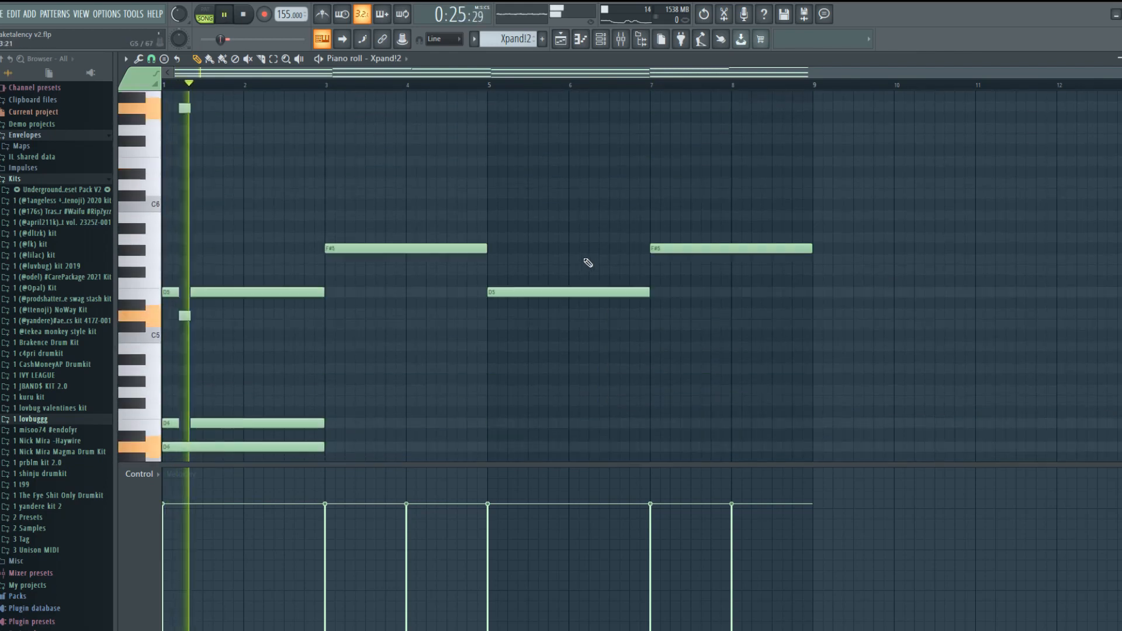
{"action": "scroll", "coordinate": [561, 314], "scroll_direction": "up", "scroll_amount": 3}
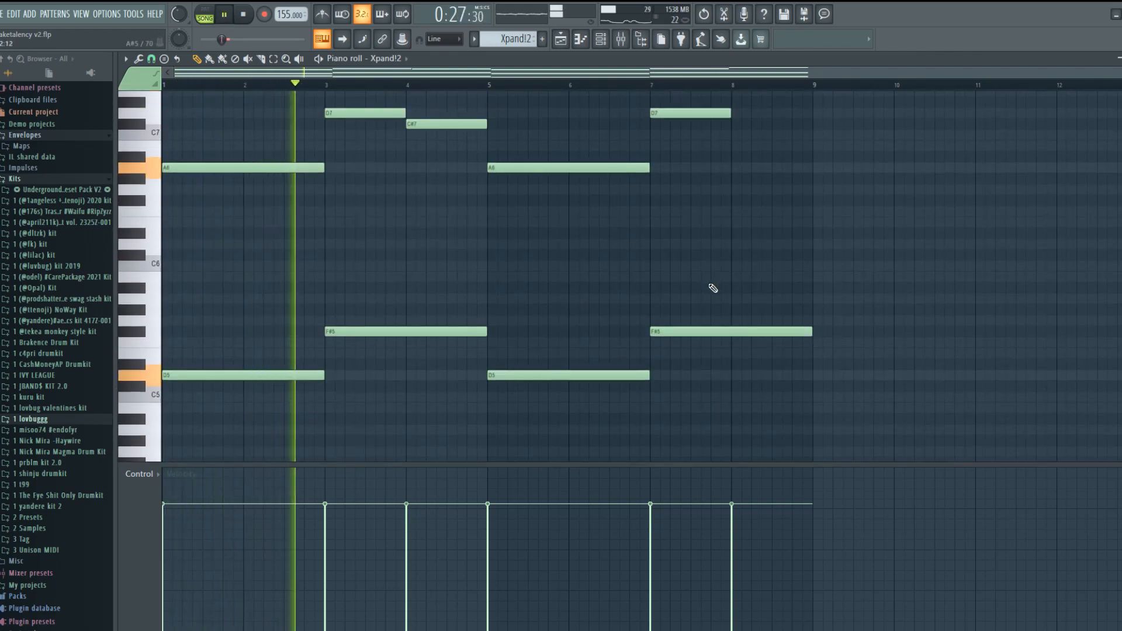
{"action": "scroll", "coordinate": [713, 270], "scroll_direction": "up", "scroll_amount": 2}
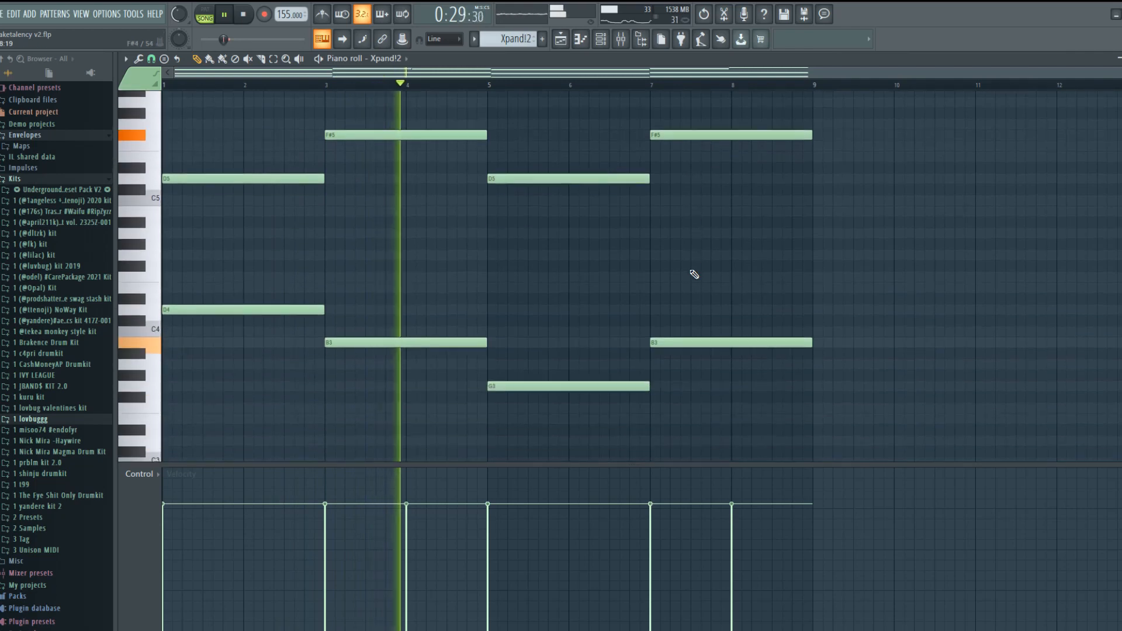
{"action": "scroll", "coordinate": [694, 274], "scroll_direction": "down", "scroll_amount": 4}
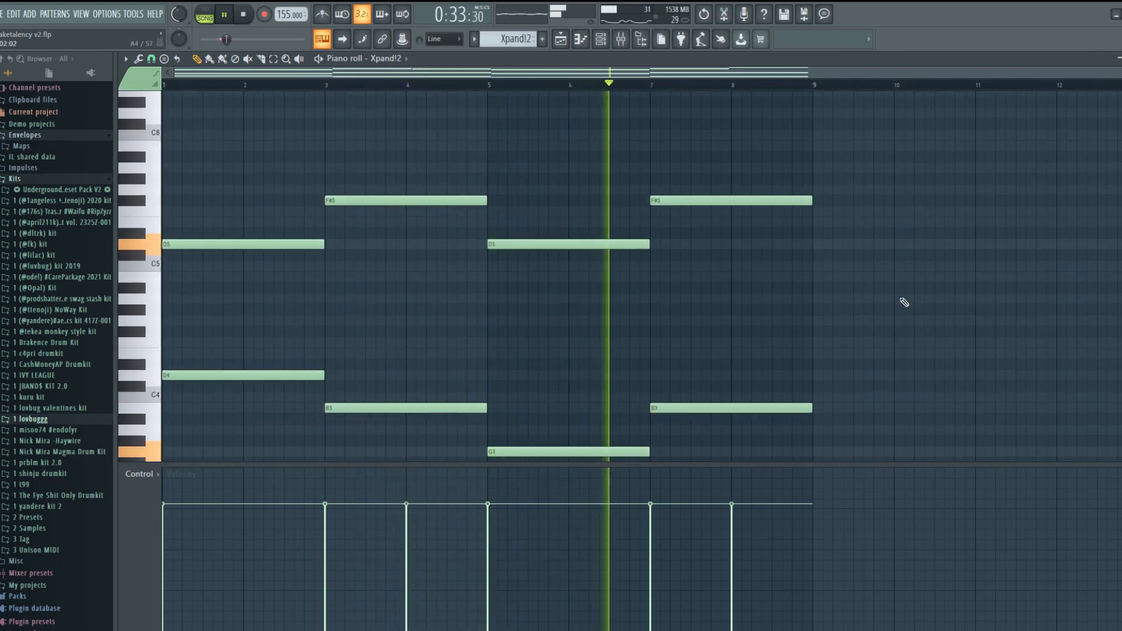
{"action": "scroll", "coordinate": [899, 304], "scroll_direction": "up", "scroll_amount": 4}
{"action": "scroll", "coordinate": [898, 305], "scroll_direction": "up", "scroll_amount": 3}
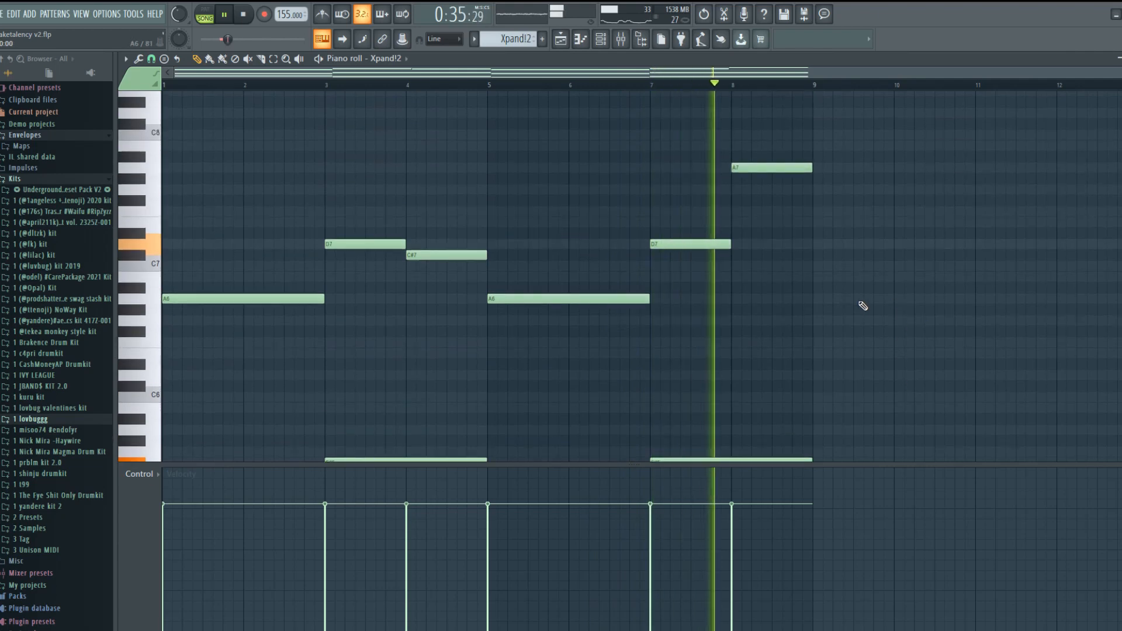
{"action": "key", "text": "space"}
Start playback in the mixer and inspect Insert 7's Fruity parametric EQ 2, Fruity Reeverb 2 and Fruity Stereo Enhancer, closing each effect window
{"action": "key", "text": "F9"}
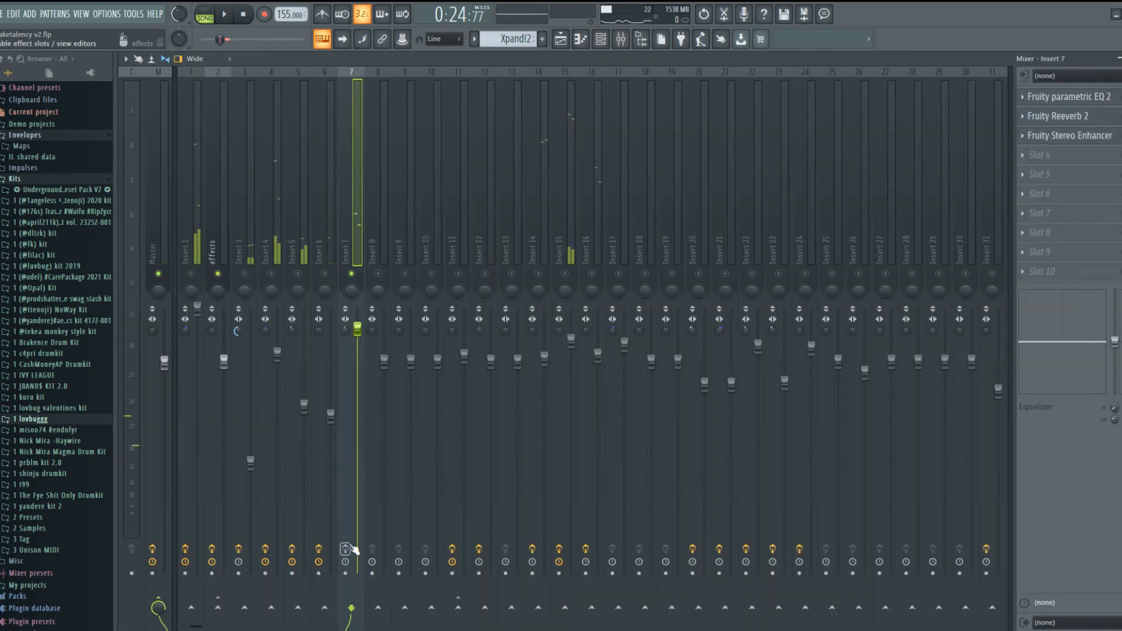
{"action": "key", "text": "space"}
{"action": "left_click", "coordinate": [1041, 100]}
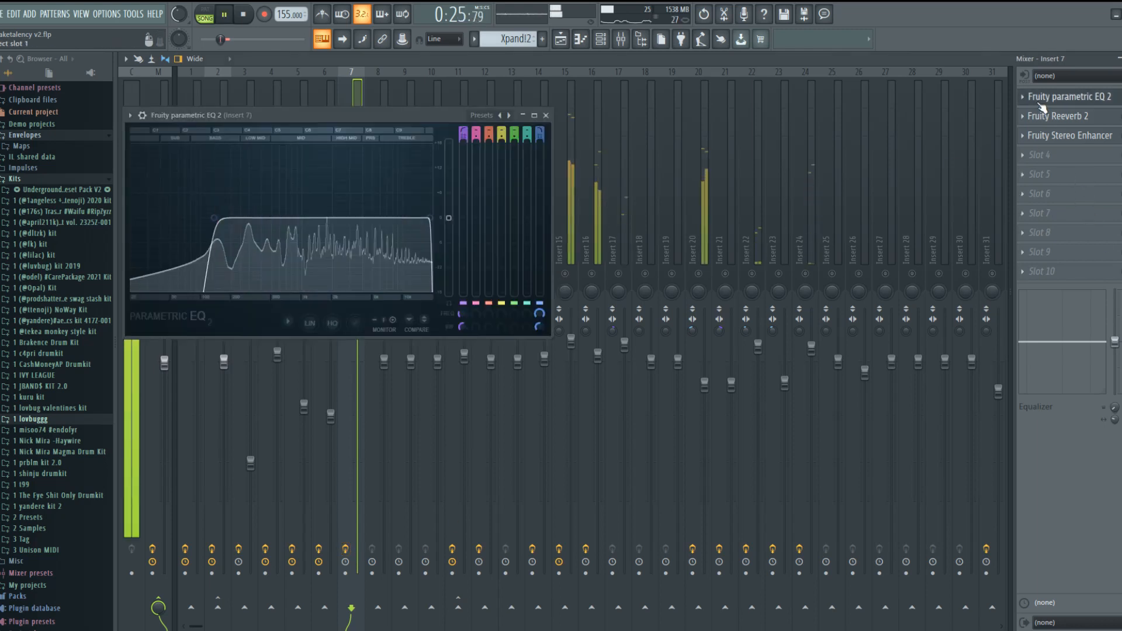
{"action": "left_click", "coordinate": [1041, 104]}
{"action": "left_click", "coordinate": [1054, 116]}
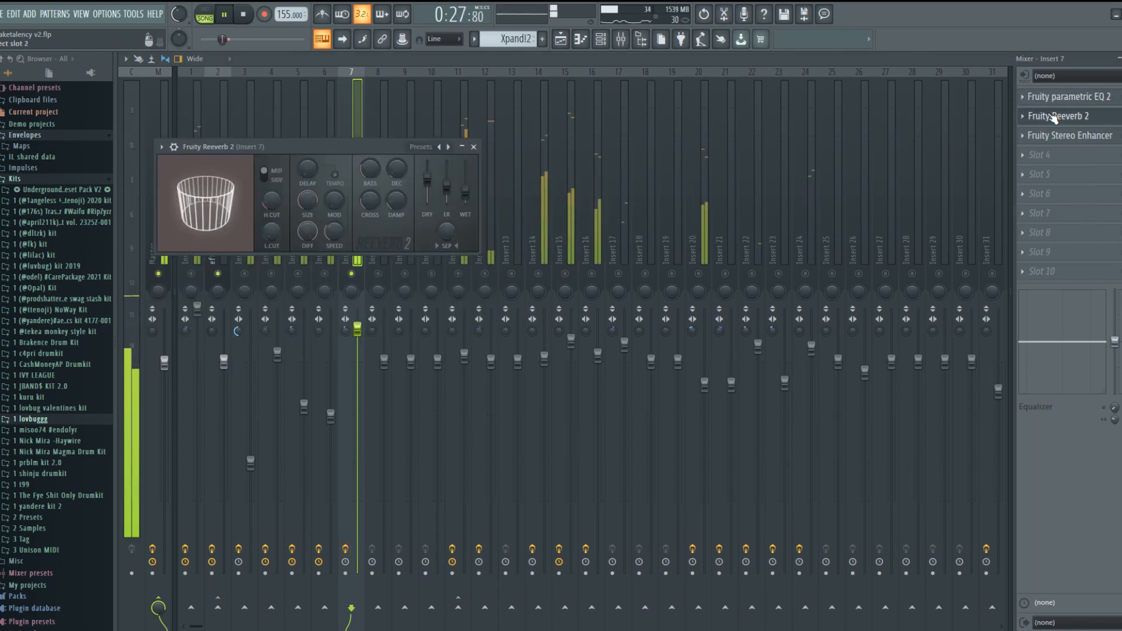
{"action": "left_click", "coordinate": [1054, 116]}
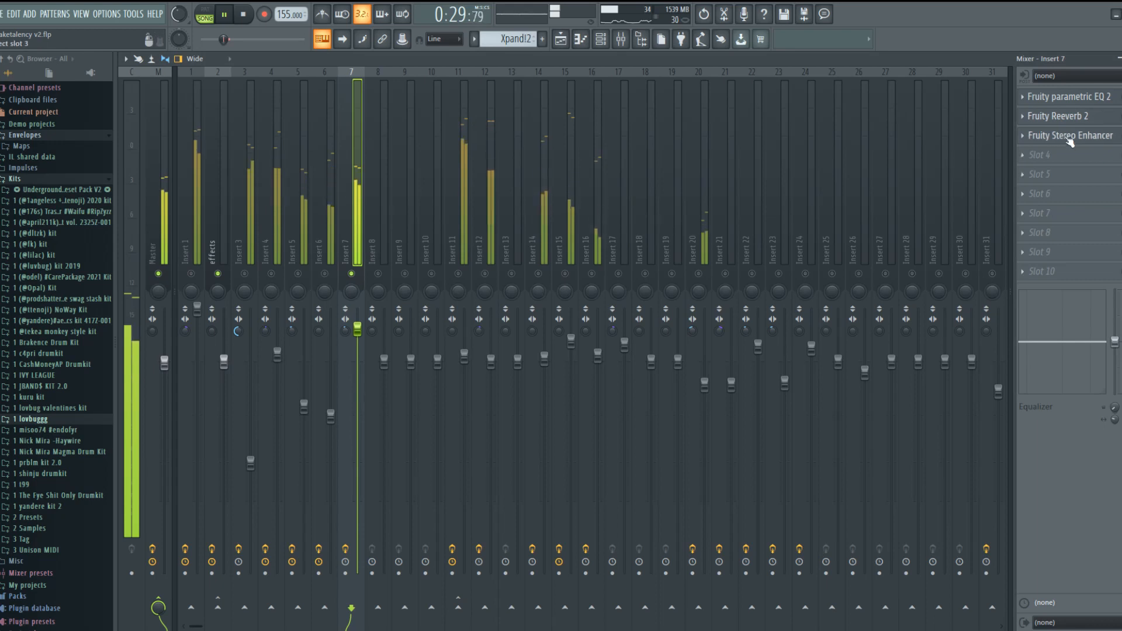
{"action": "left_click", "coordinate": [1069, 135]}
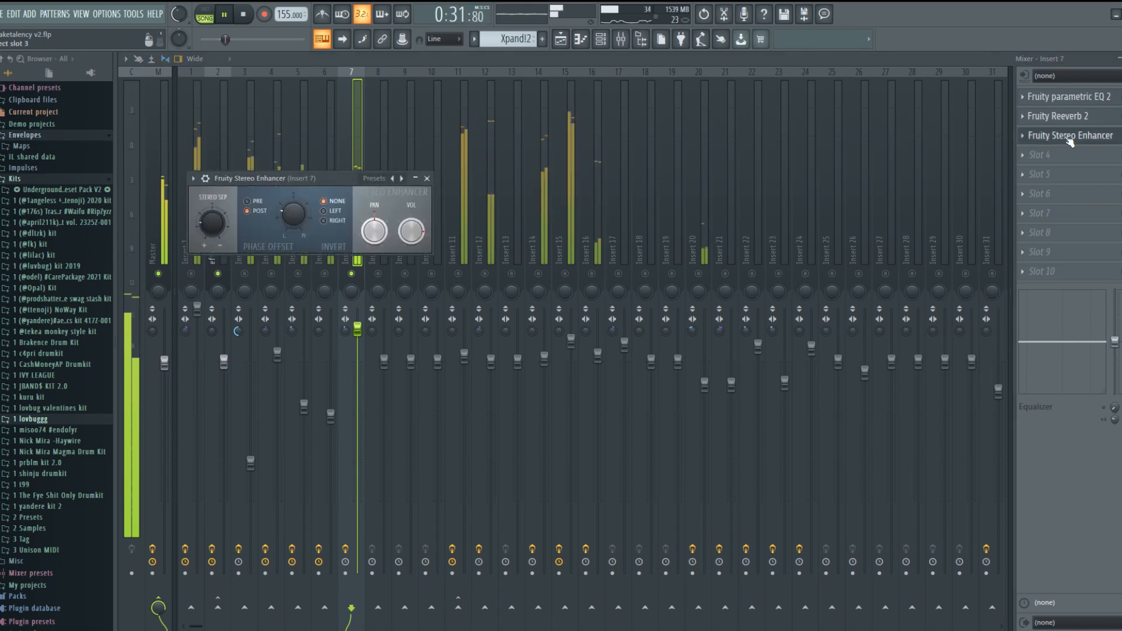
{"action": "left_click", "coordinate": [1069, 137]}
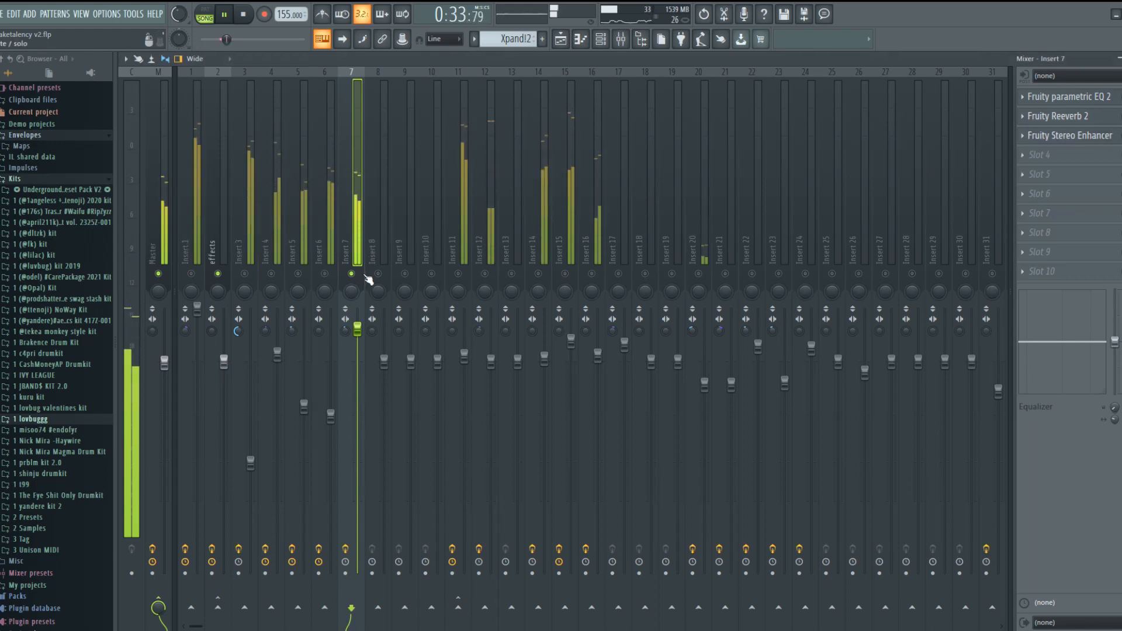
Play the melody layers of Inserts 1 to 7 together from the playlist, and stop playback
{"action": "key", "text": "space"}
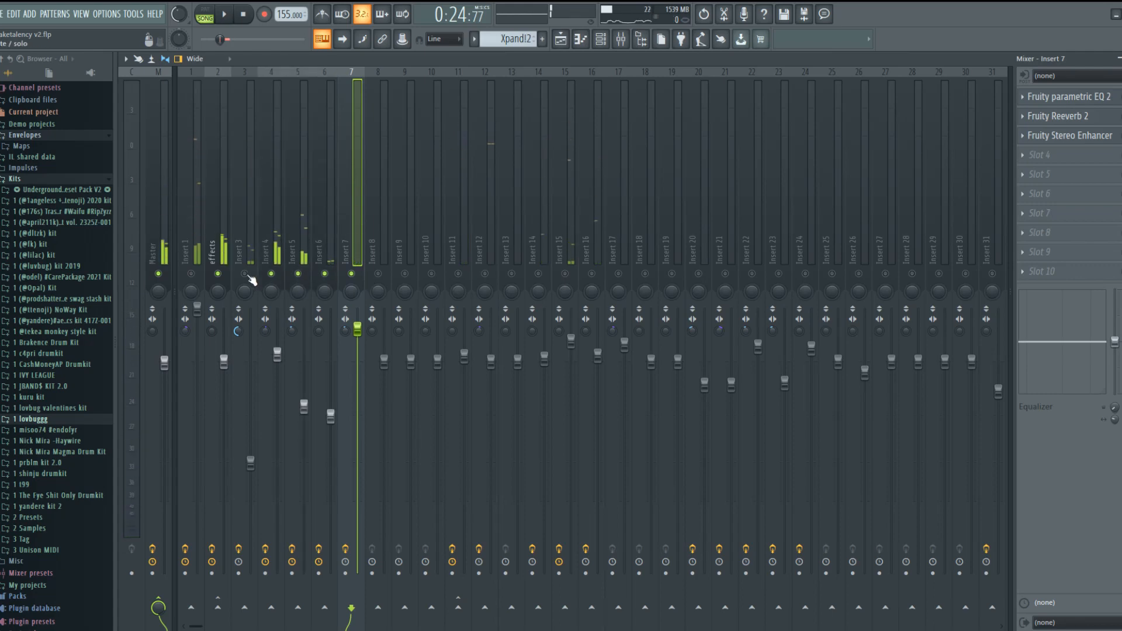
{"action": "left_click", "coordinate": [560, 40]}
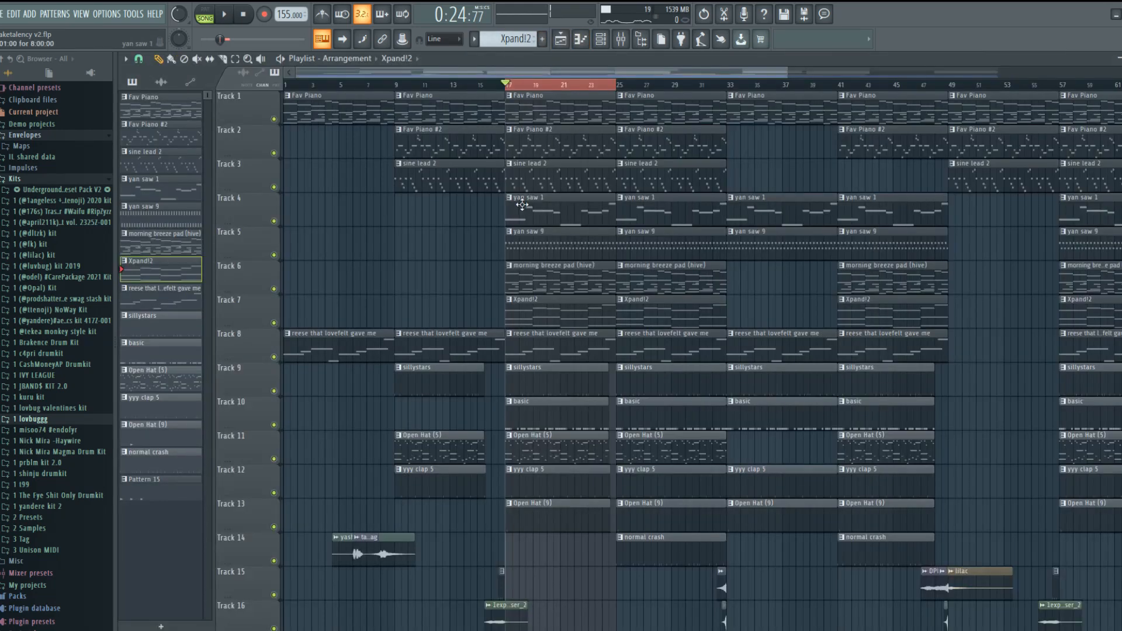
{"action": "key", "text": "space"}
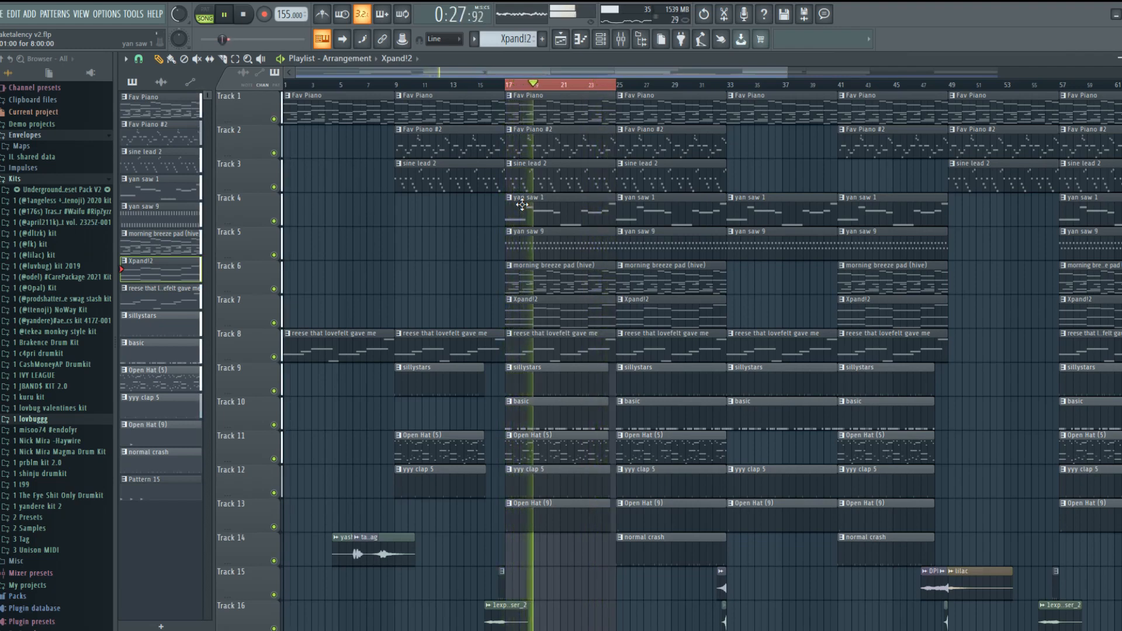
{"action": "key", "text": "space"}
Open the "reese that lovefelt gave me" pattern from Track 8 of the playlist in the piano roll
{"action": "left_click", "coordinate": [623, 41]}
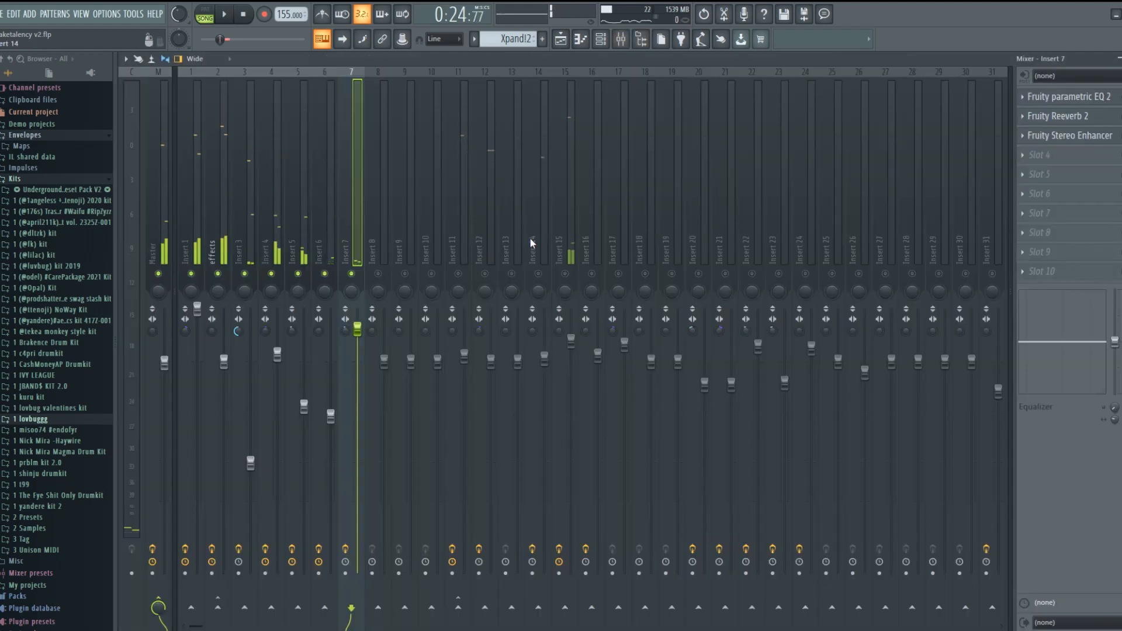
{"action": "left_click", "coordinate": [562, 43]}
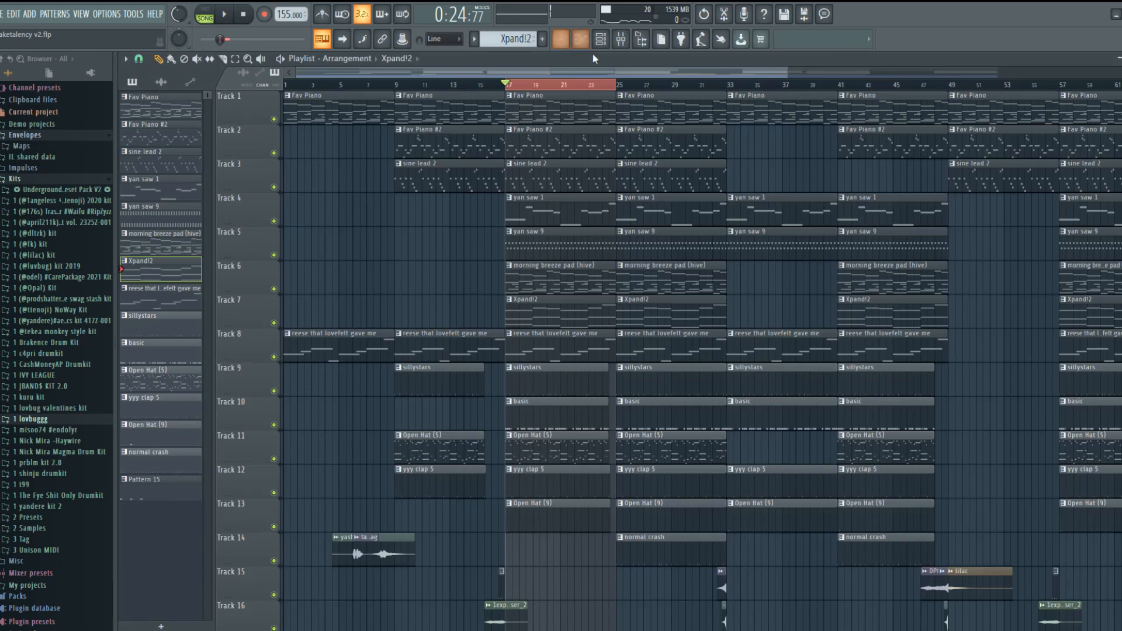
{"action": "double_click", "coordinate": [546, 352]}
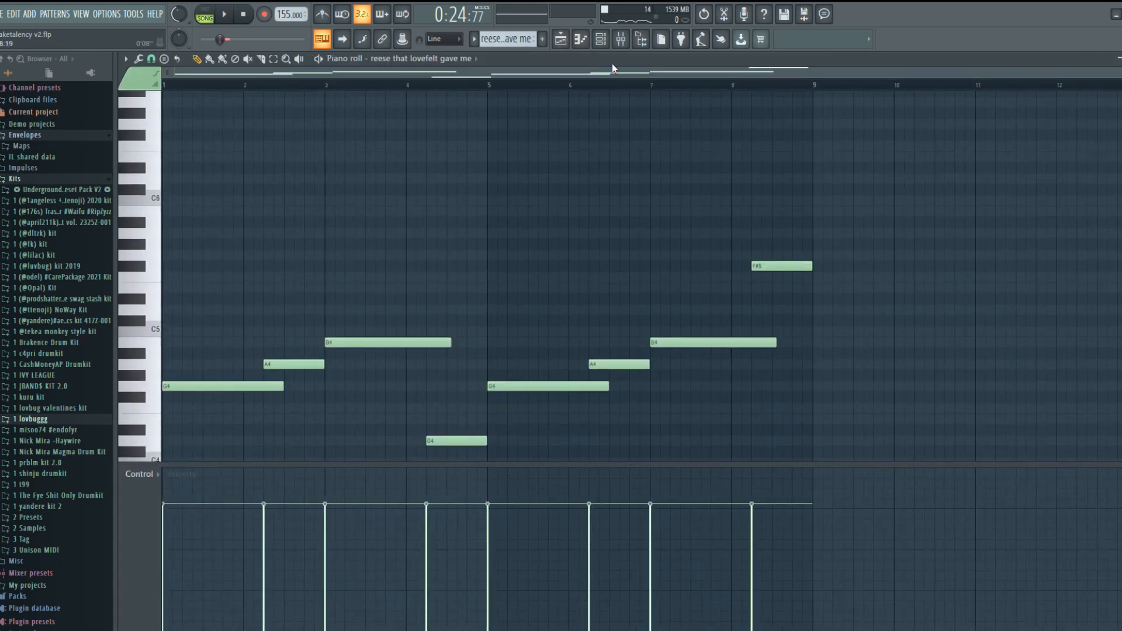
Check the reese channel's mixer routing in the channel rack, and solo and select Insert 11 in the mixer
{"action": "left_click", "coordinate": [623, 42]}
{"action": "left_click", "coordinate": [598, 46]}
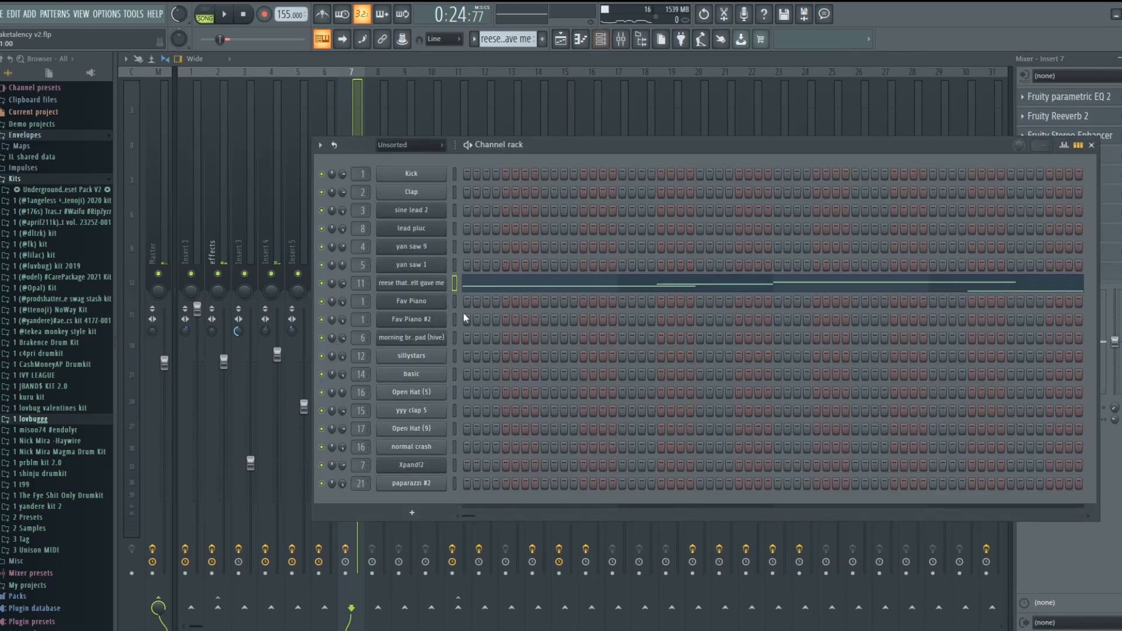
{"action": "left_click", "coordinate": [622, 42]}
{"action": "right_click", "coordinate": [441, 274]}
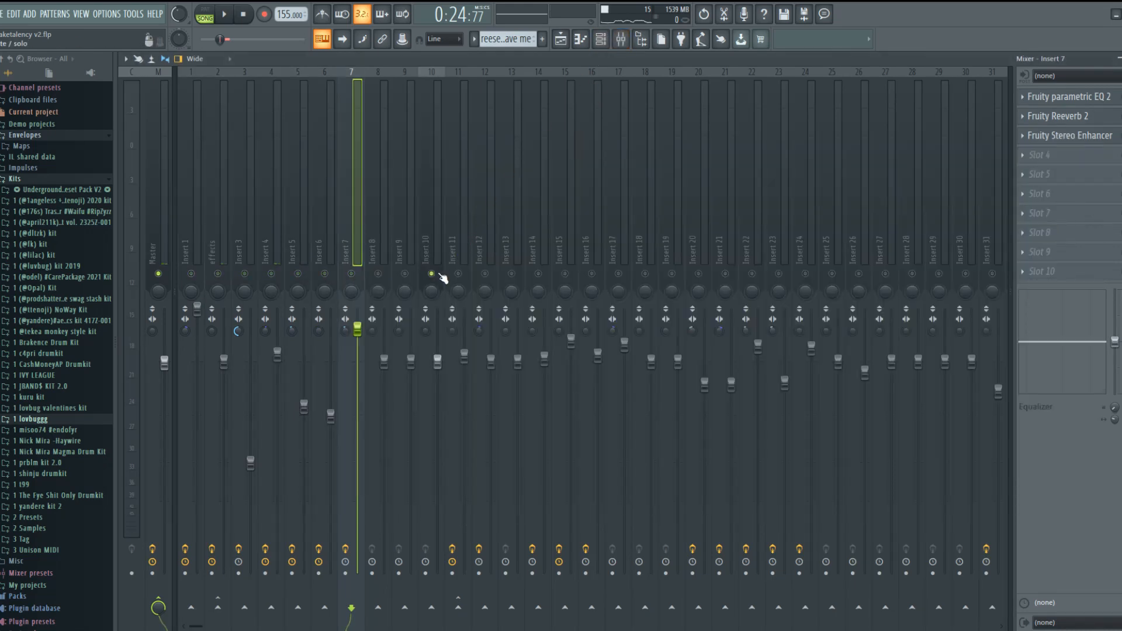
{"action": "left_click", "coordinate": [439, 212]}
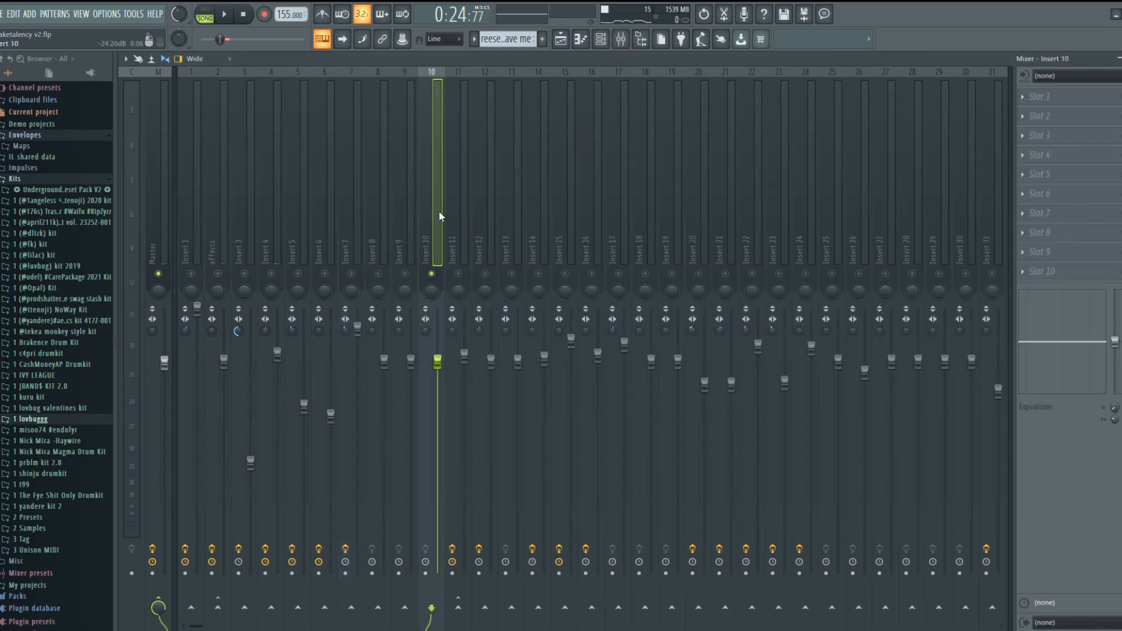
{"action": "right_click", "coordinate": [458, 273]}
{"action": "left_click", "coordinate": [460, 235]}
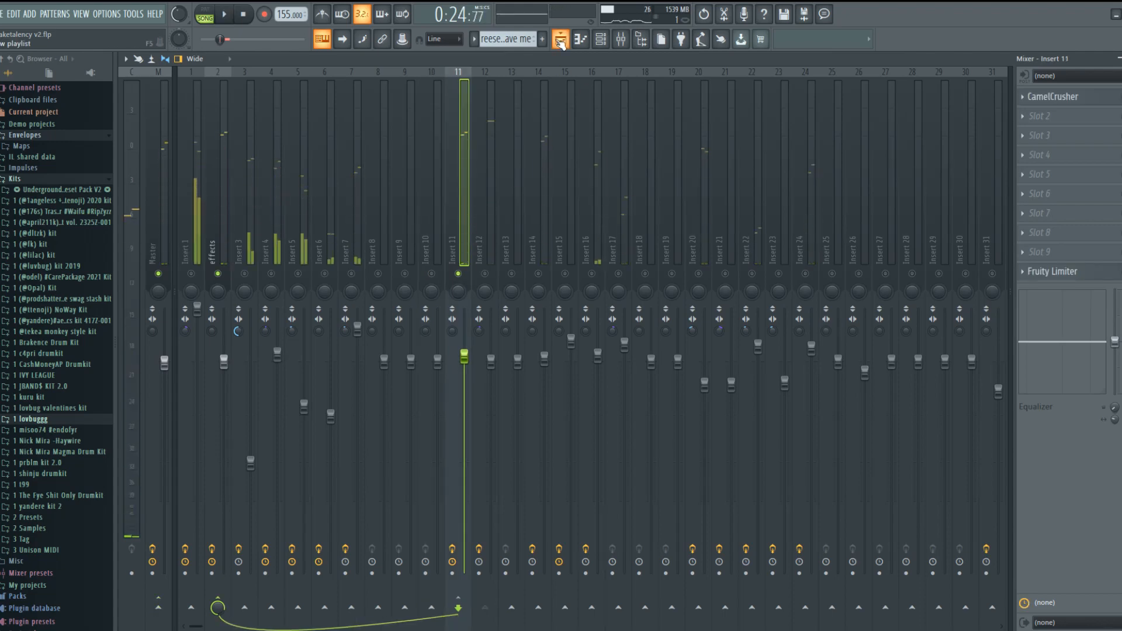
View the reese channel's instrument plugin from the channel rack, and close both the plugin window and the rack
{"action": "left_click", "coordinate": [601, 39]}
{"action": "left_click", "coordinate": [601, 40]}
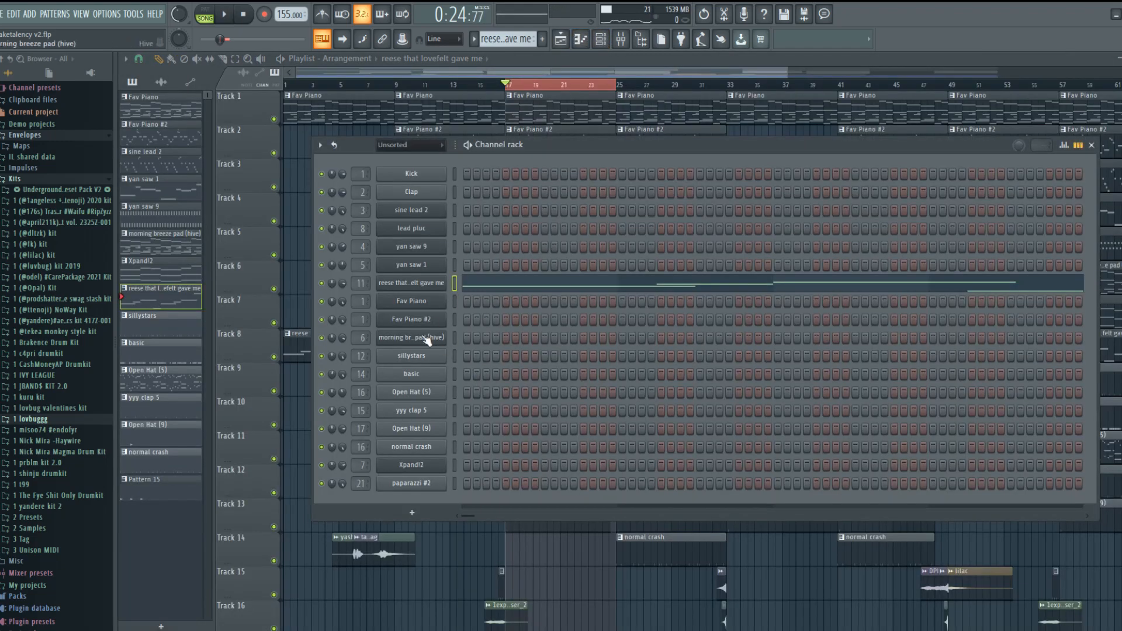
{"action": "left_click", "coordinate": [433, 286]}
{"action": "left_click_drag", "start_coordinate": [446, 195], "coordinate": [460, 118]}
{"action": "left_click", "coordinate": [760, 118]}
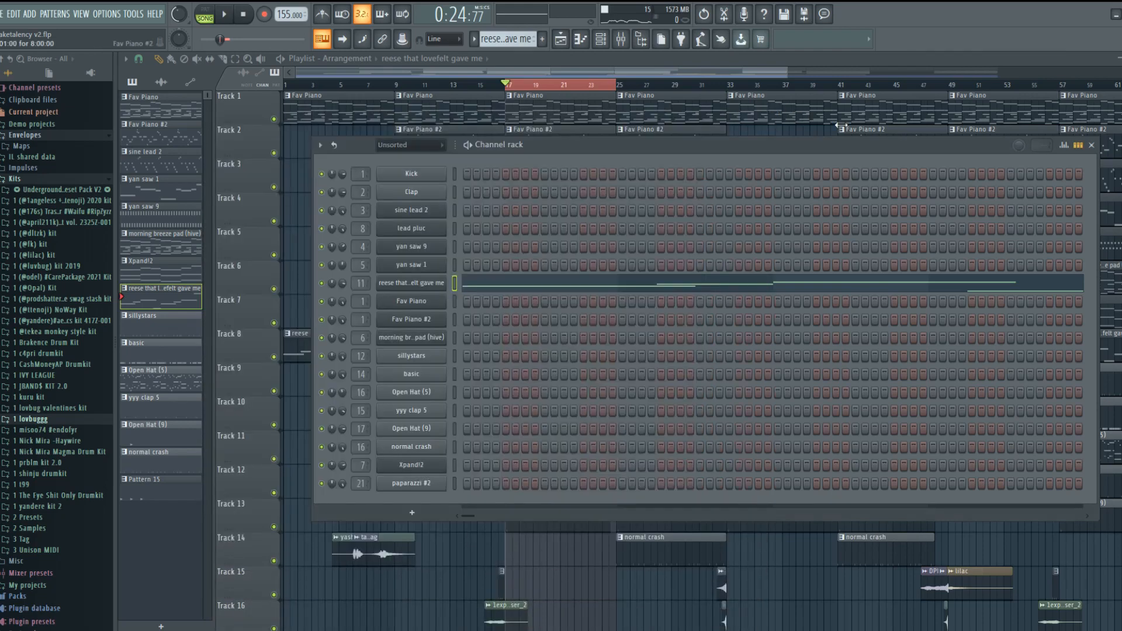
{"action": "left_click", "coordinate": [1092, 146]}
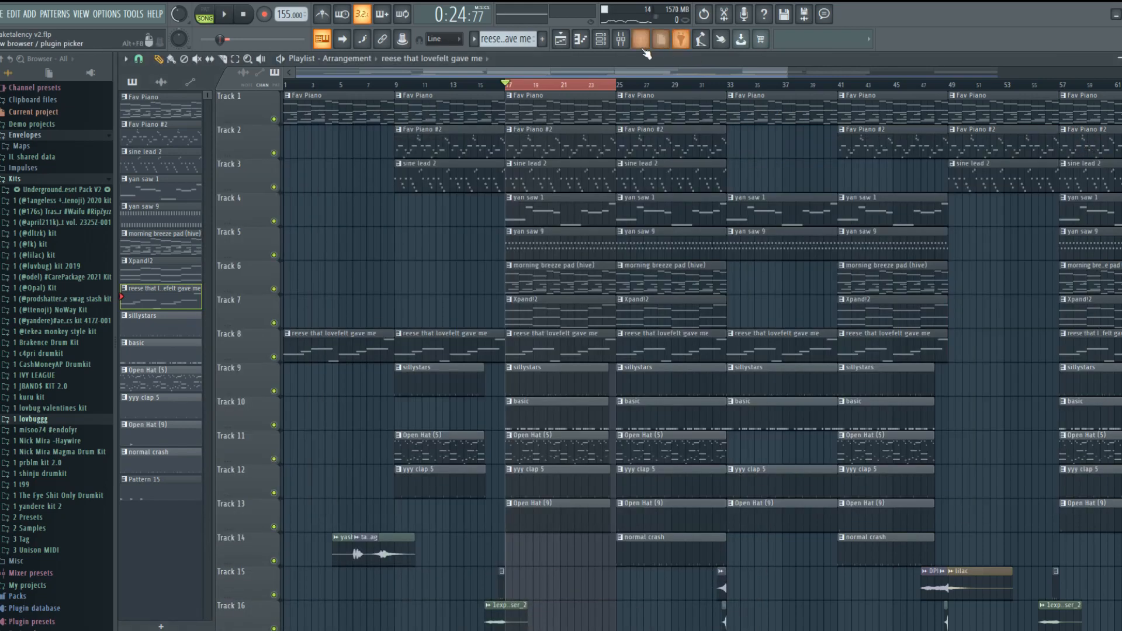
{"action": "left_click", "coordinate": [602, 41]}
{"action": "left_click", "coordinate": [604, 42]}
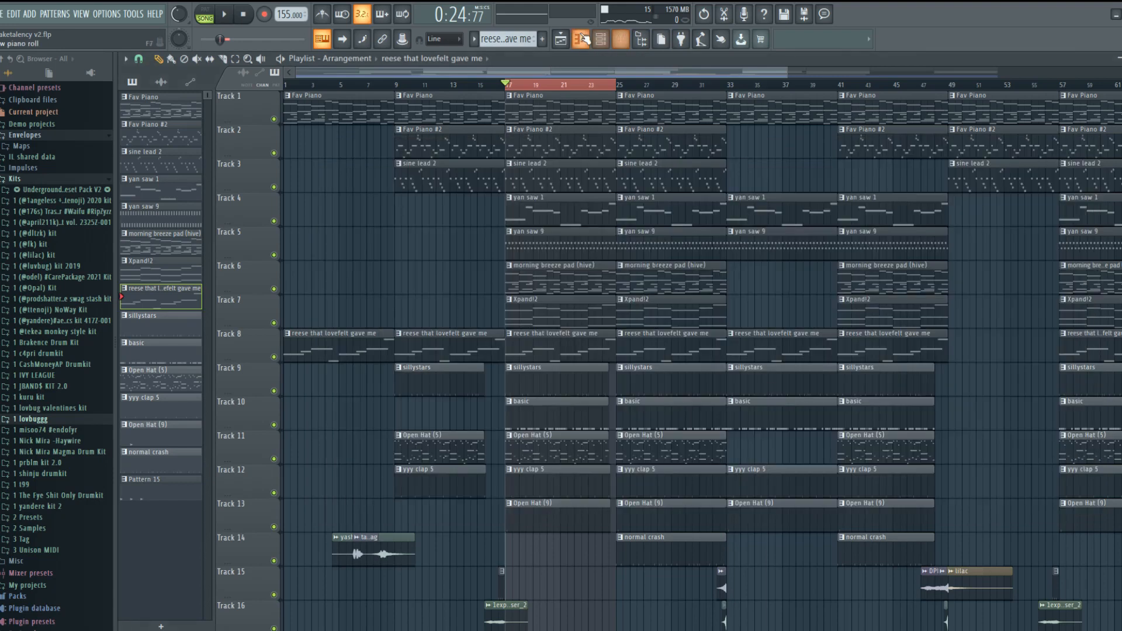
Play the soloed Insert 11 from the mixer, follow the reese notes in the piano roll, and stop playback
{"action": "left_click", "coordinate": [623, 41]}
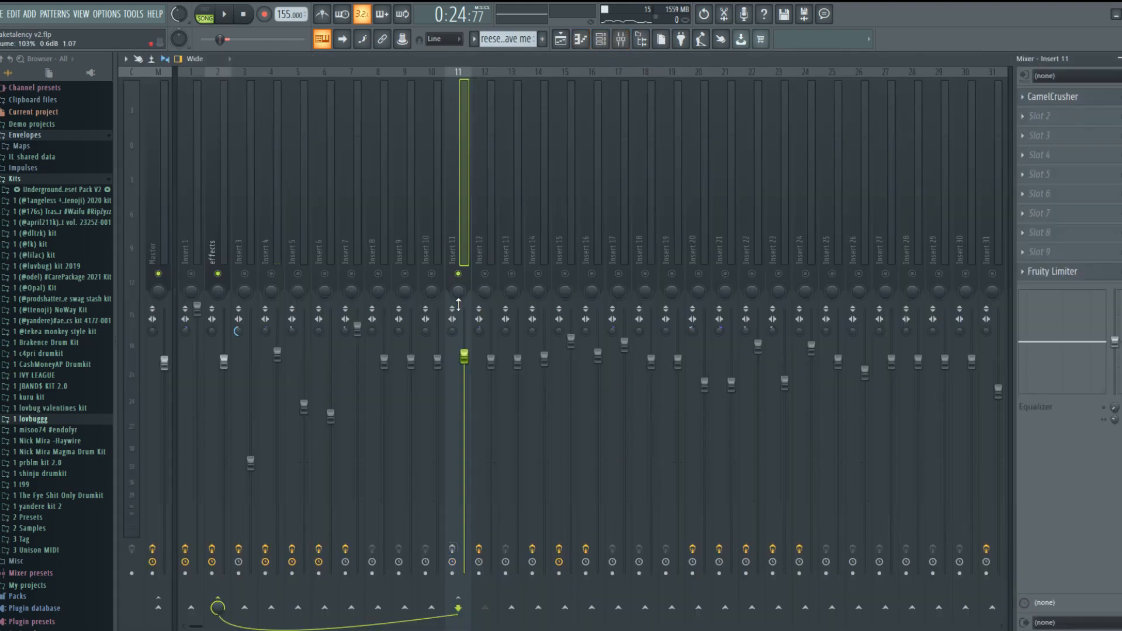
{"action": "key", "text": "space"}
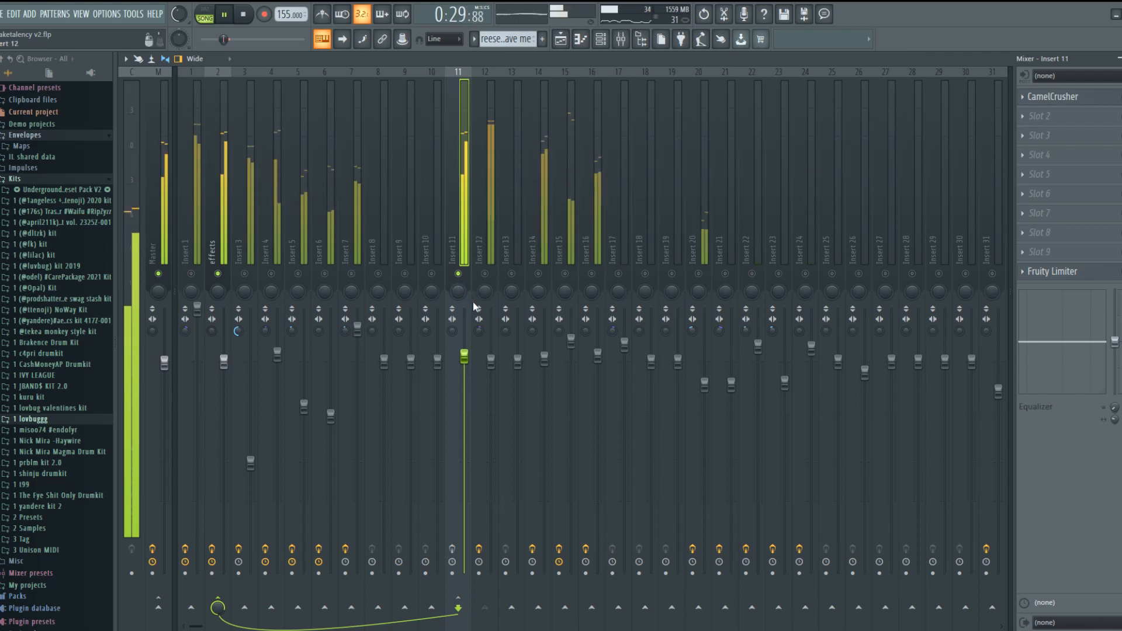
{"action": "left_click", "coordinate": [580, 39]}
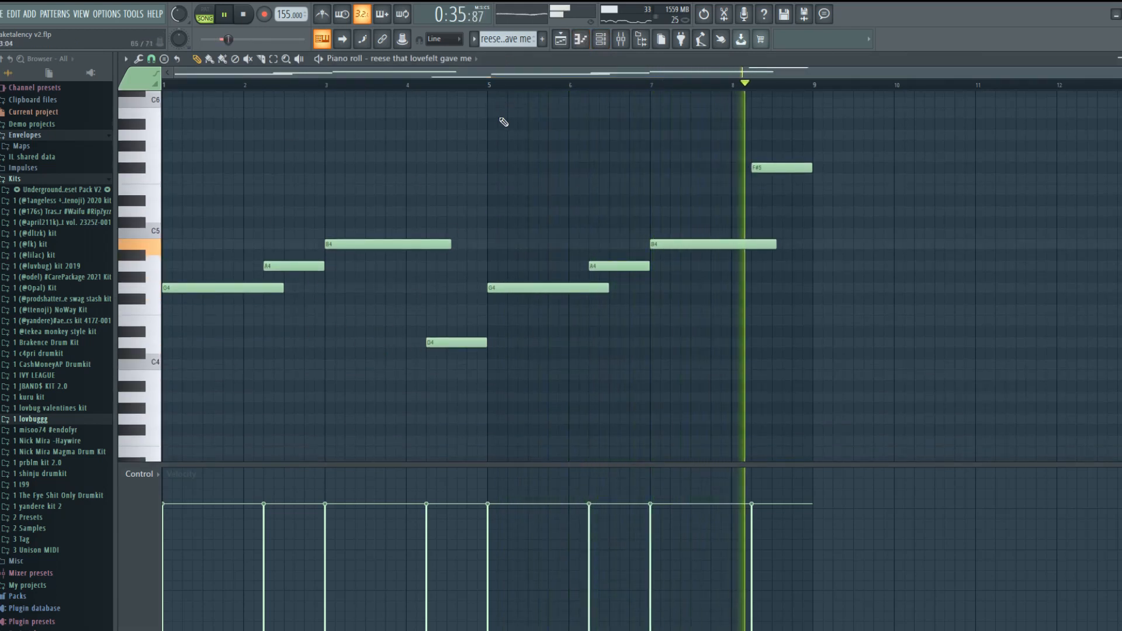
{"action": "key", "text": "space"}
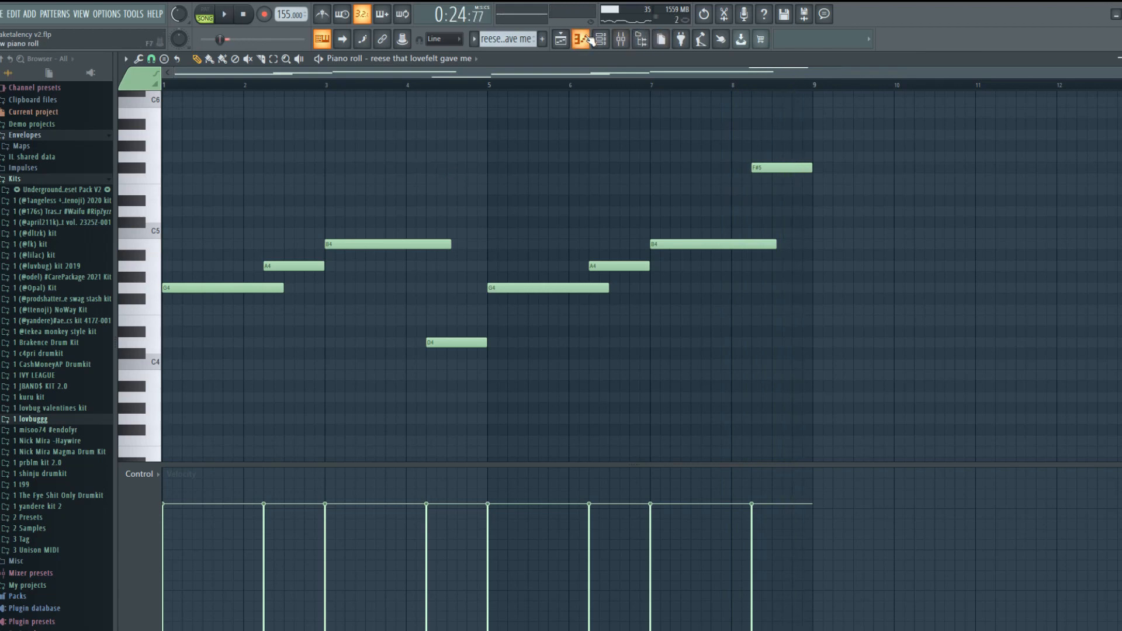
Inspect Insert 11's CamelCrusher and Fruity Limiter in the mixer, close each effect window, and start playback
{"action": "left_click", "coordinate": [620, 41]}
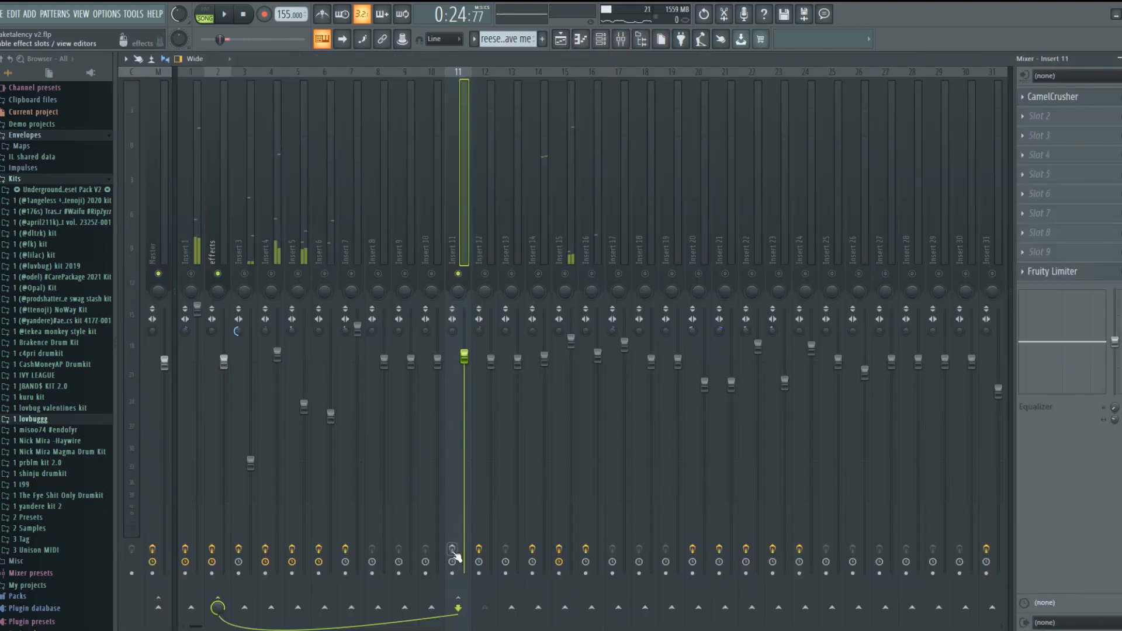
{"action": "left_click", "coordinate": [1074, 97]}
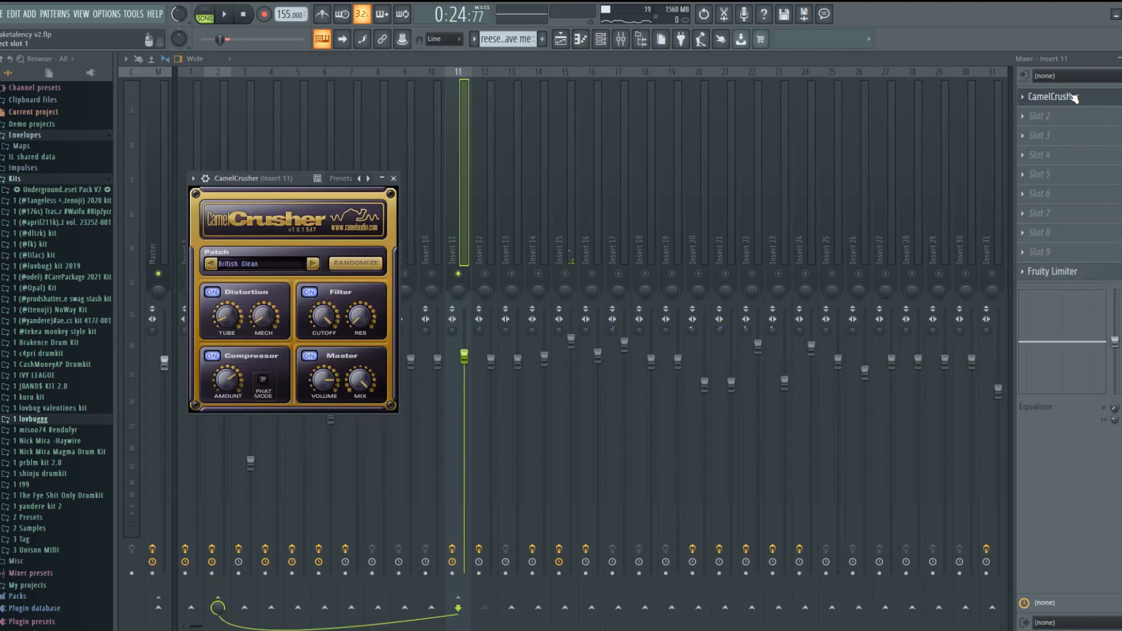
{"action": "left_click", "coordinate": [1073, 97]}
{"action": "left_click", "coordinate": [1069, 271]}
{"action": "left_click", "coordinate": [1070, 272]}
{"action": "key", "text": "space"}
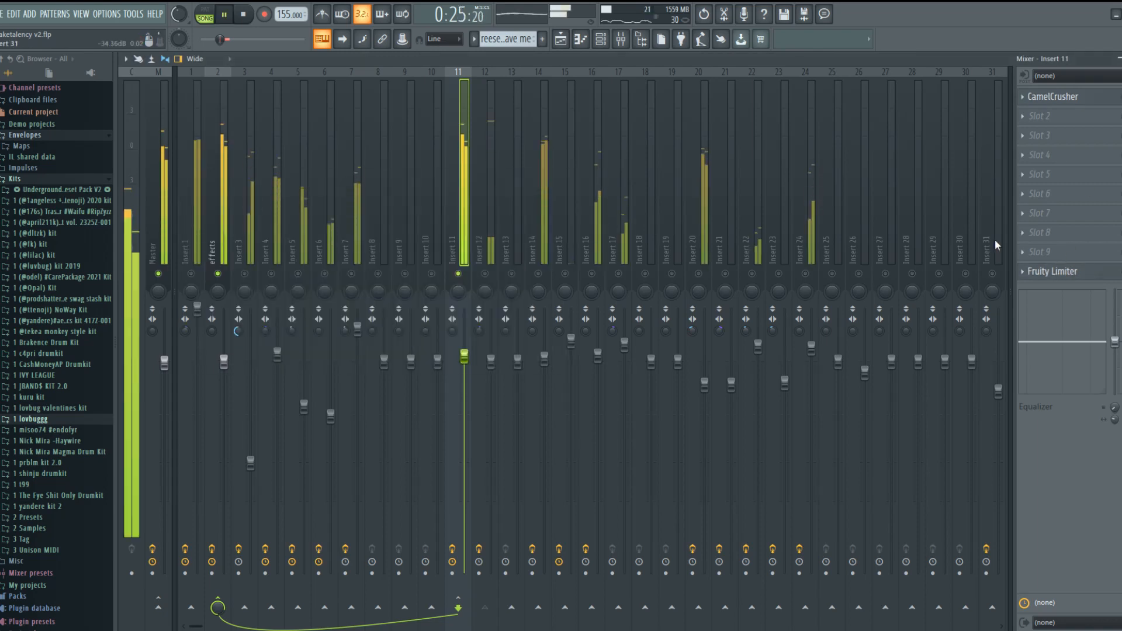
View Insert 11's CamelCrusher effect during playback, close its window, and stop playback
{"action": "left_click", "coordinate": [1073, 97]}
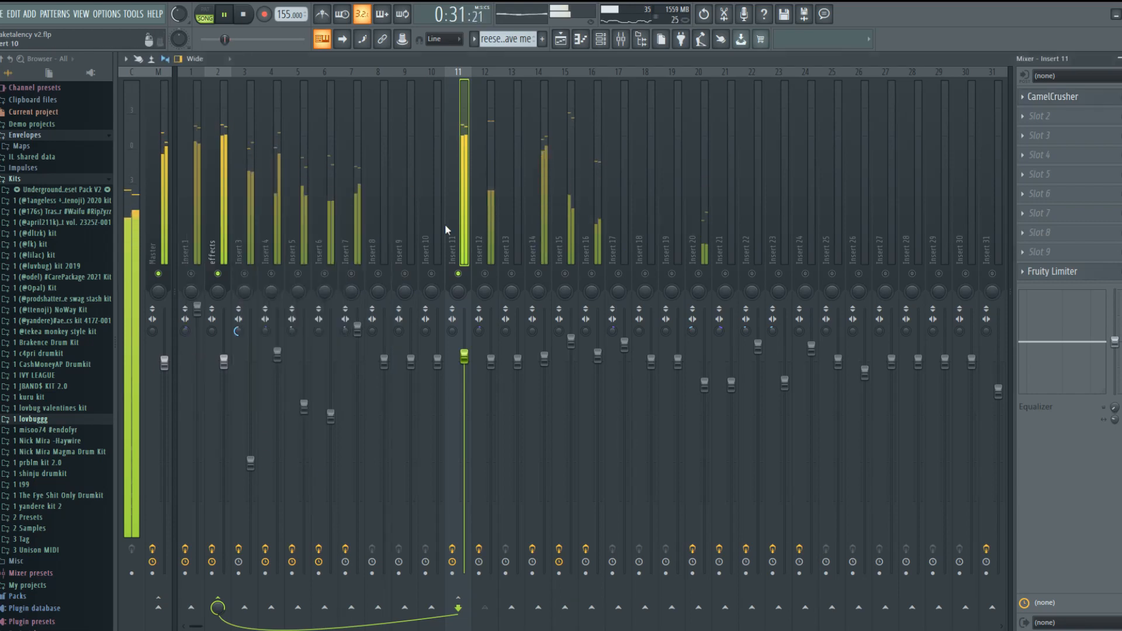
{"action": "left_click", "coordinate": [394, 178]}
{"action": "key", "text": "space"}
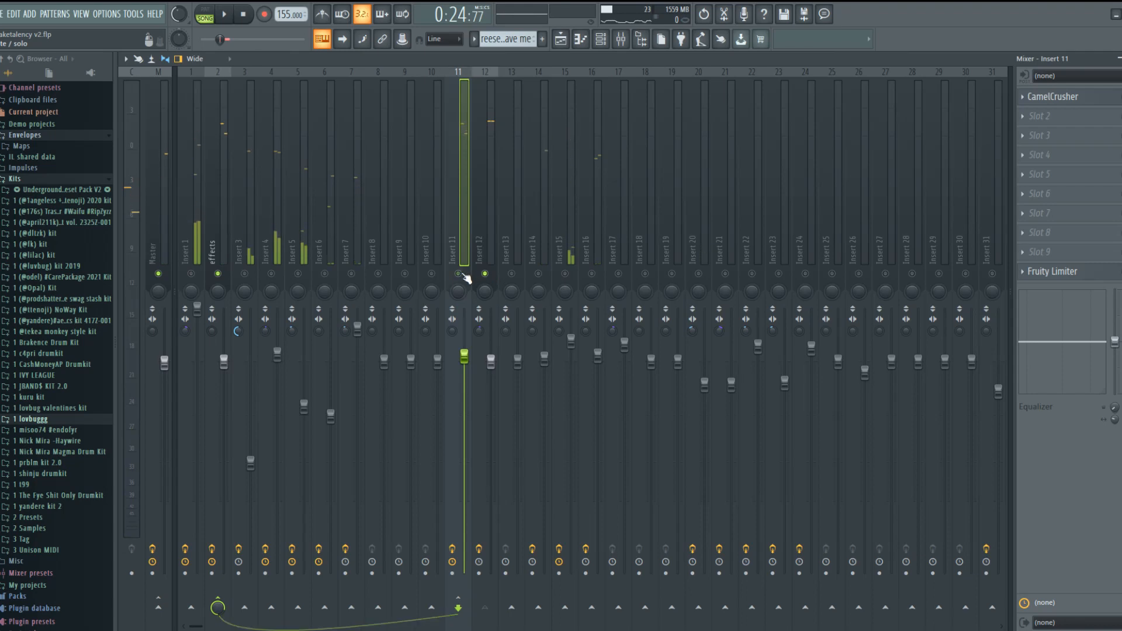
Select the soloed Insert 12, view the sillystars sampler from the channel rack, and close both windows
{"action": "left_click", "coordinate": [490, 243]}
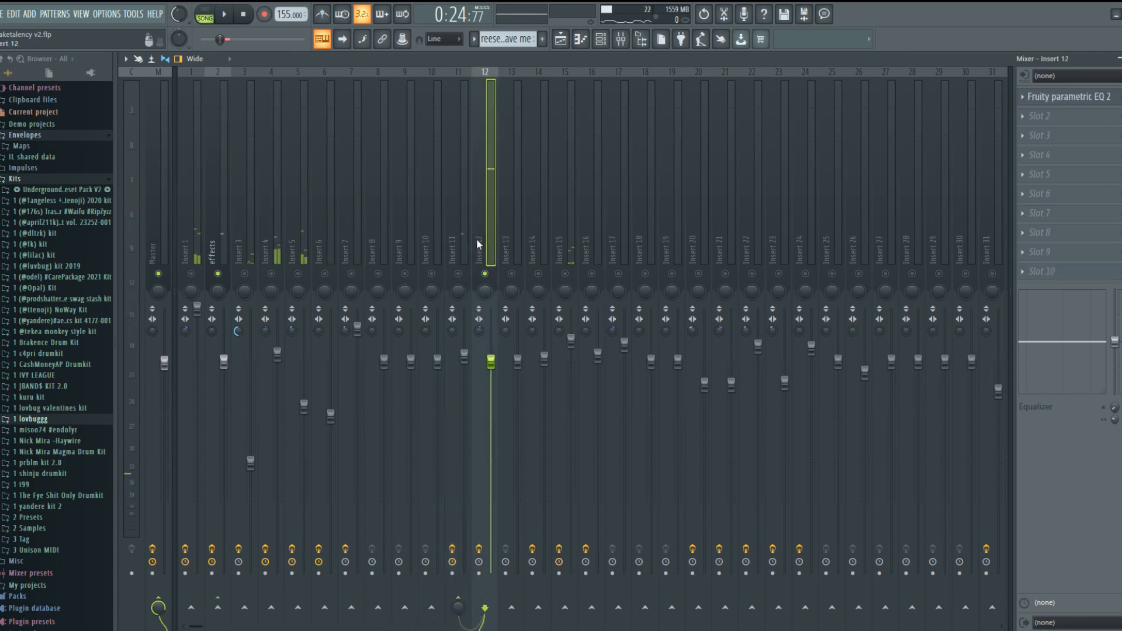
{"action": "left_click", "coordinate": [602, 39]}
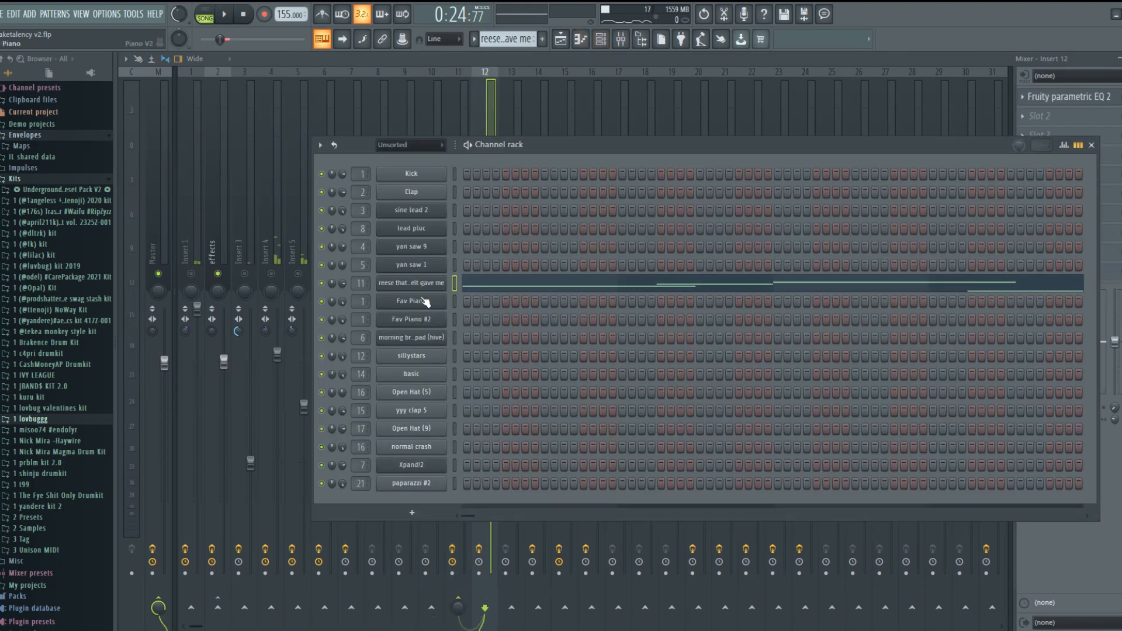
{"action": "left_click", "coordinate": [411, 356]}
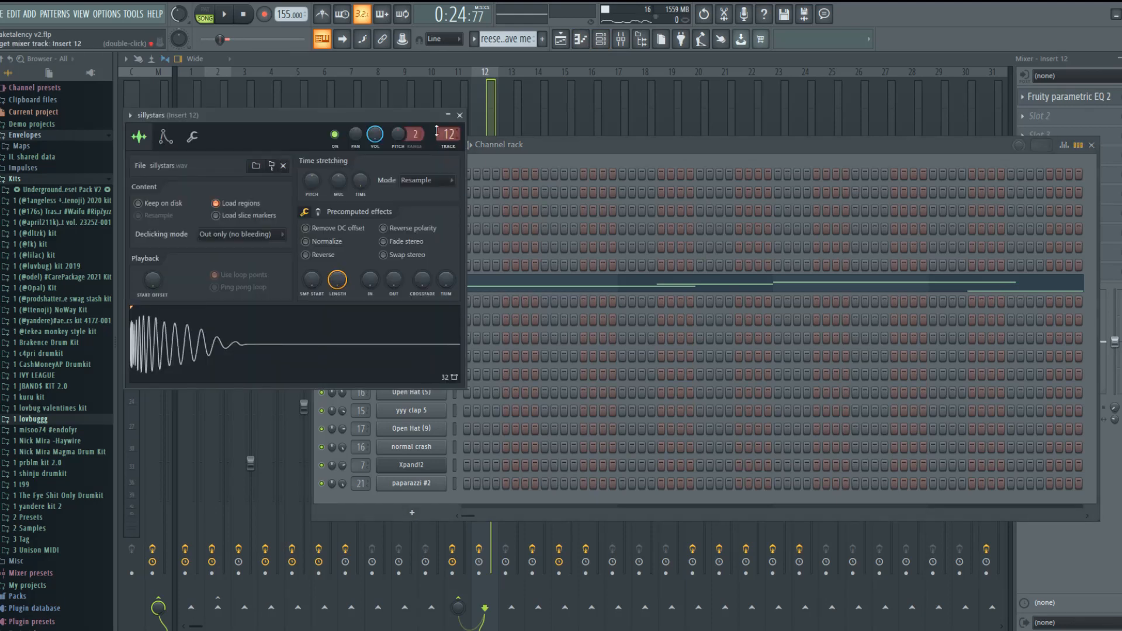
{"action": "left_click", "coordinate": [459, 116]}
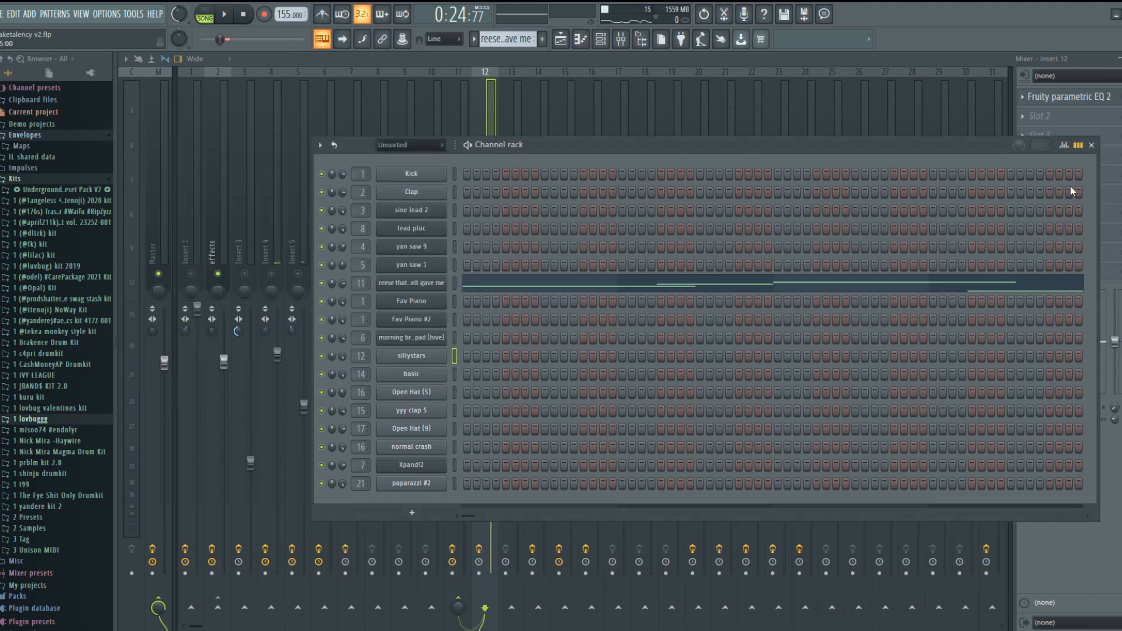
{"action": "left_click", "coordinate": [1091, 145]}
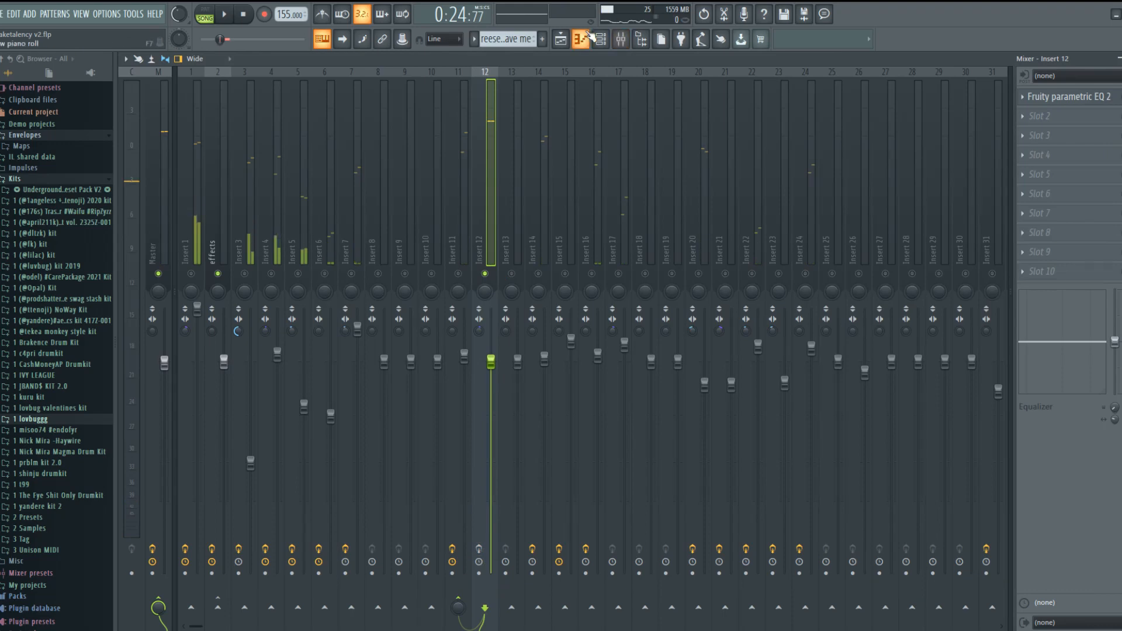
Open the sillystars pattern from Track 9 of the playlist in the piano roll, play its notes, and stop playback
{"action": "left_click", "coordinate": [584, 38]}
{"action": "left_click", "coordinate": [560, 39]}
{"action": "double_click", "coordinate": [544, 389]}
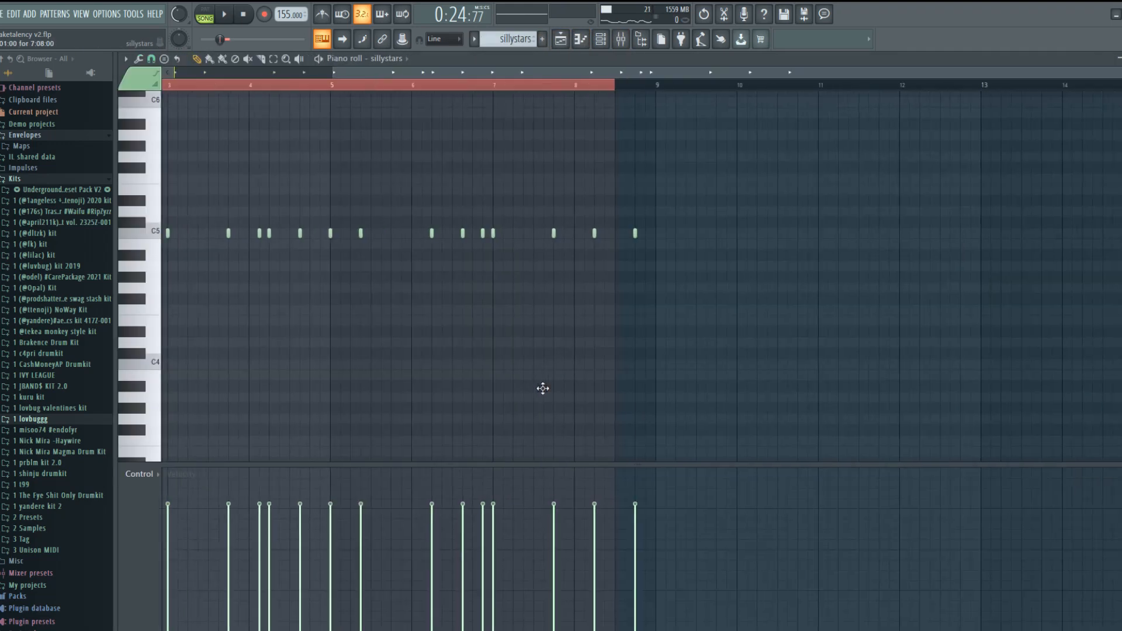
{"action": "key", "text": "space"}
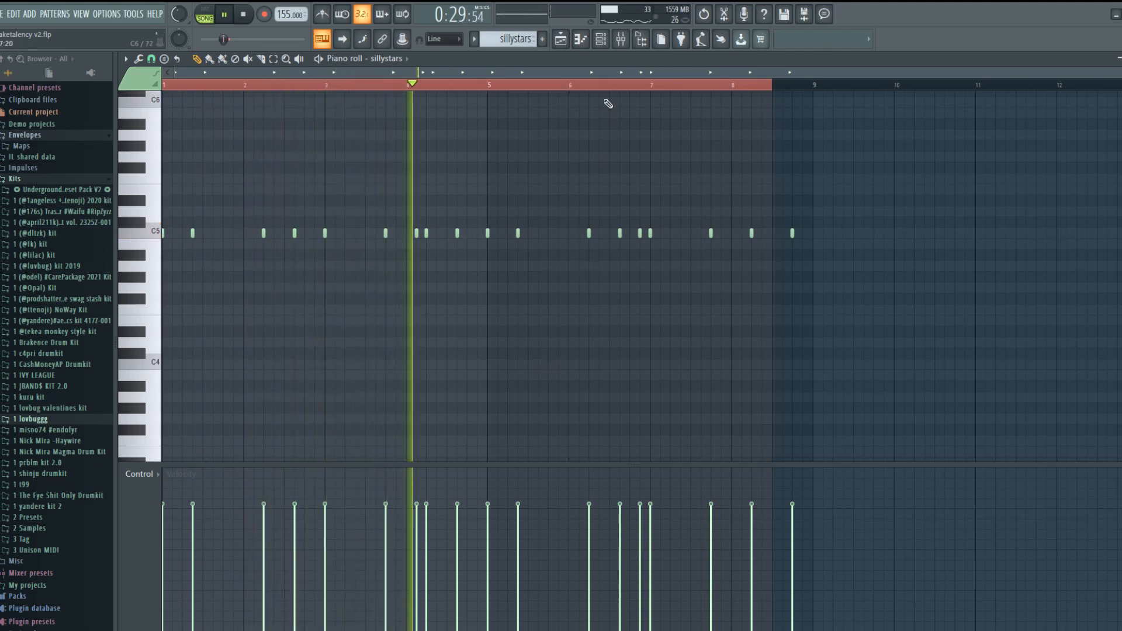
{"action": "key", "text": "space"}
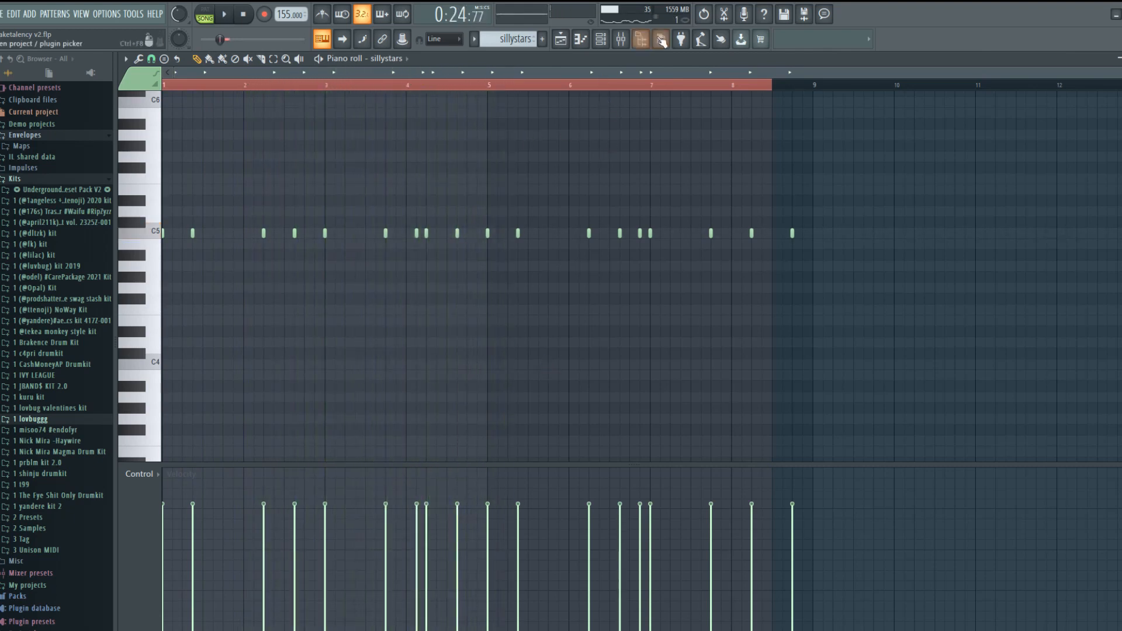
Play the sillystars layer, inspect Insert 12's Fruity parametric EQ 2 in the mixer, close it, and stop playback
{"action": "left_click", "coordinate": [621, 45]}
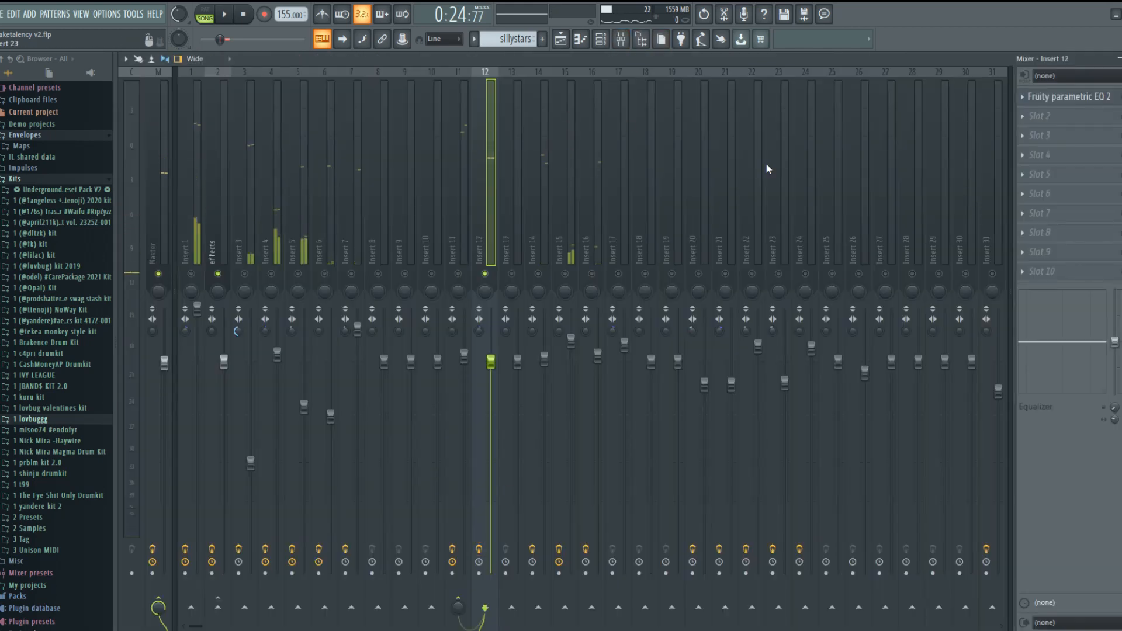
{"action": "left_click", "coordinate": [583, 43]}
{"action": "key", "text": "space"}
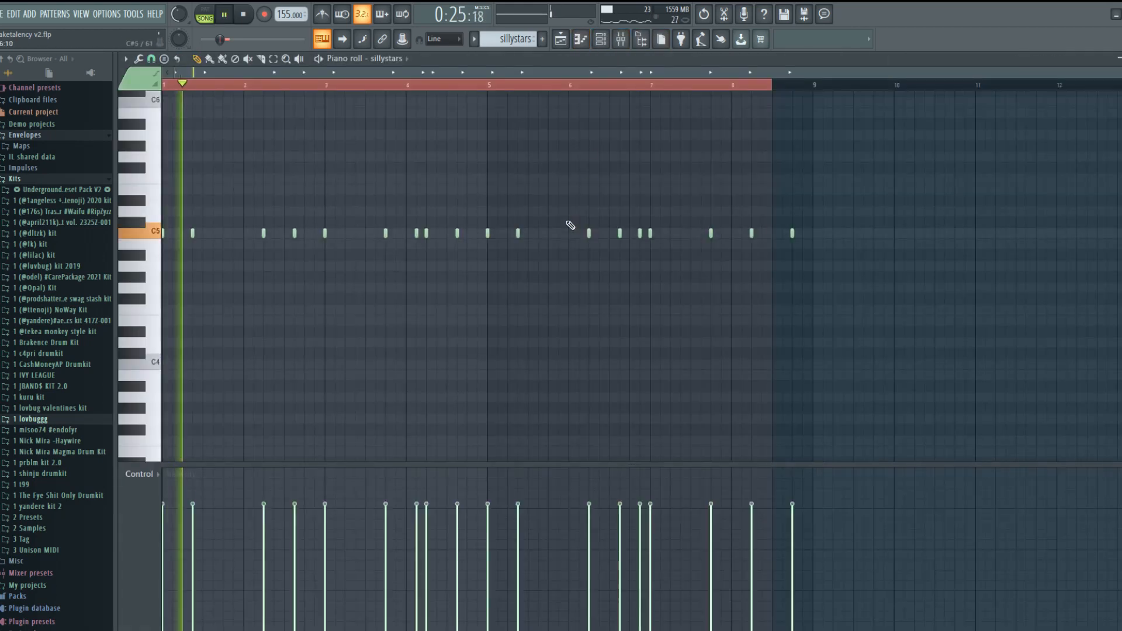
{"action": "key", "text": "F9"}
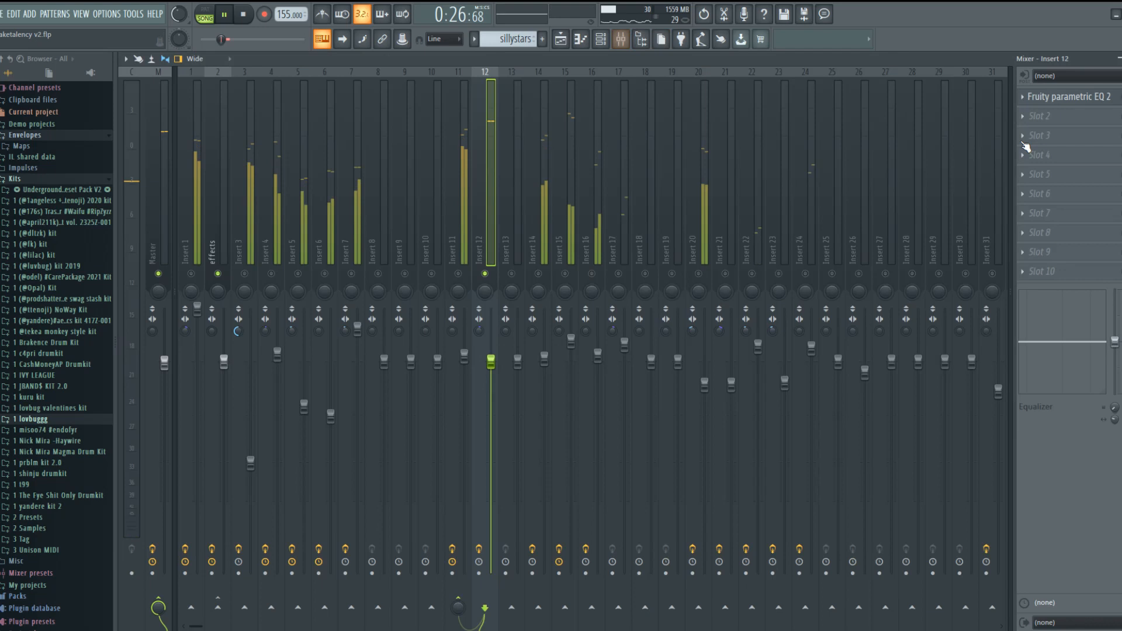
{"action": "left_click", "coordinate": [1039, 96]}
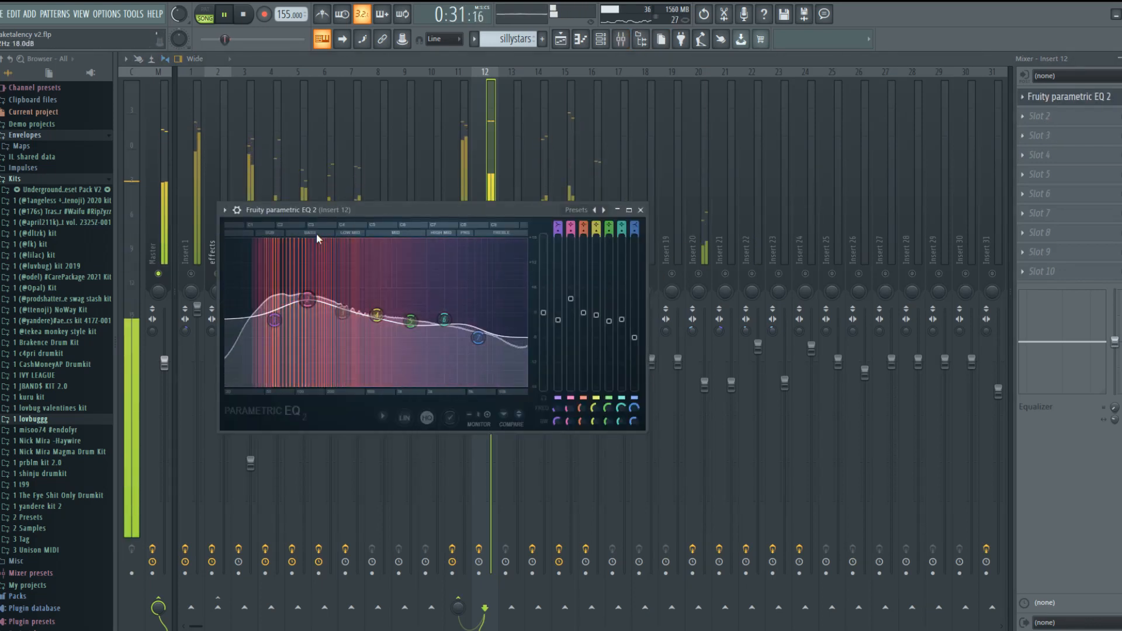
{"action": "left_click", "coordinate": [640, 210]}
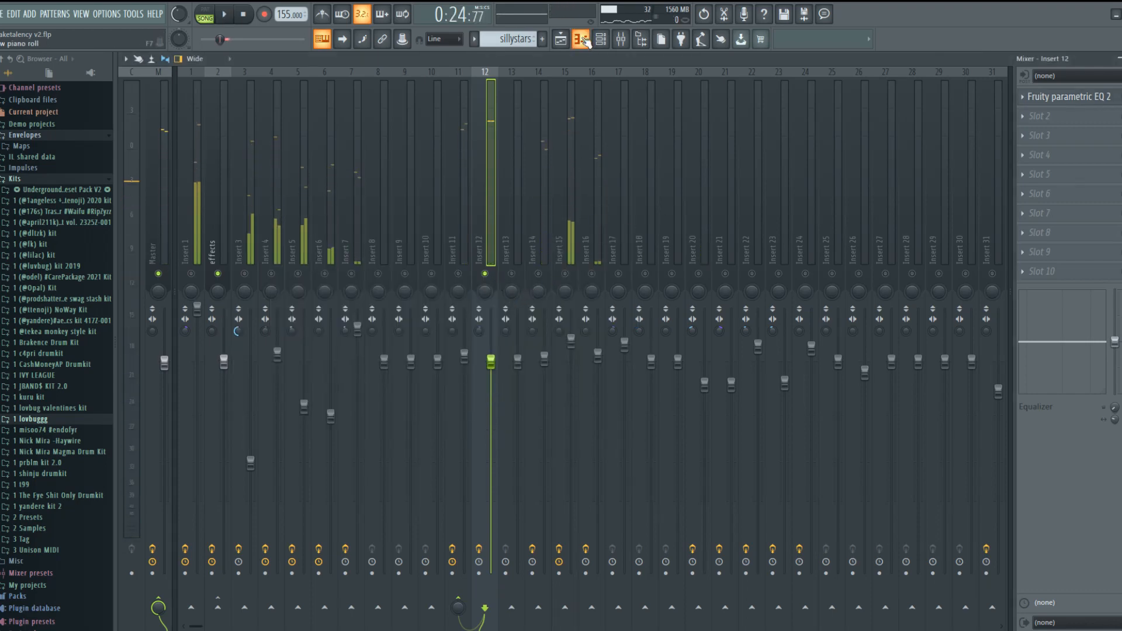
Check the basic channel's mixer routing in the channel rack, and solo and select Insert 14 in the mixer
{"action": "left_click", "coordinate": [601, 40]}
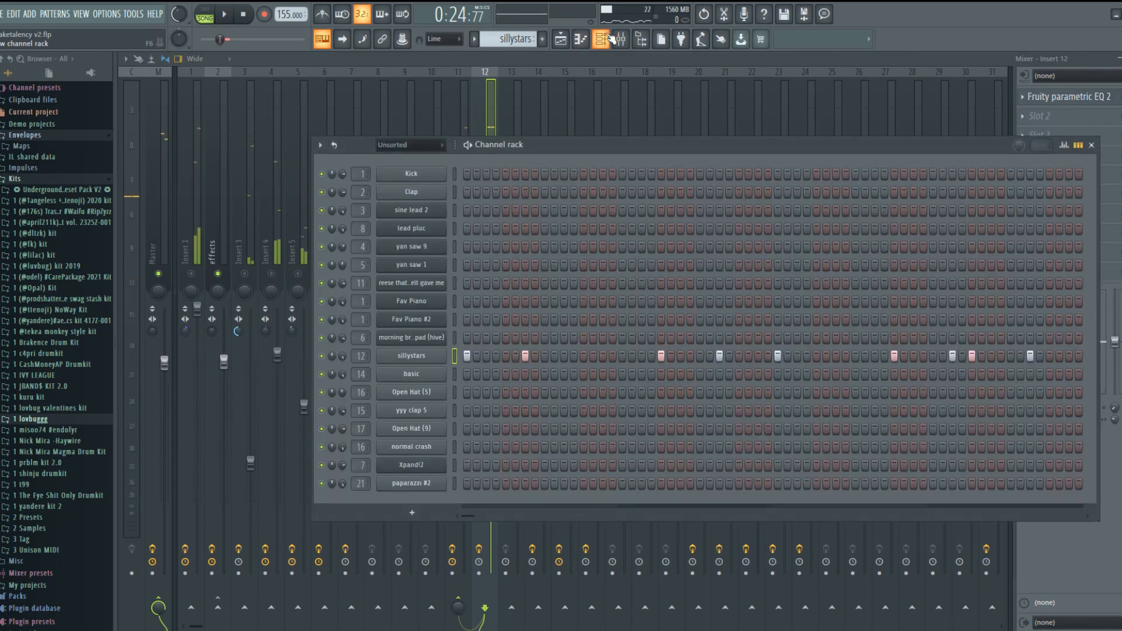
{"action": "left_click", "coordinate": [608, 39]}
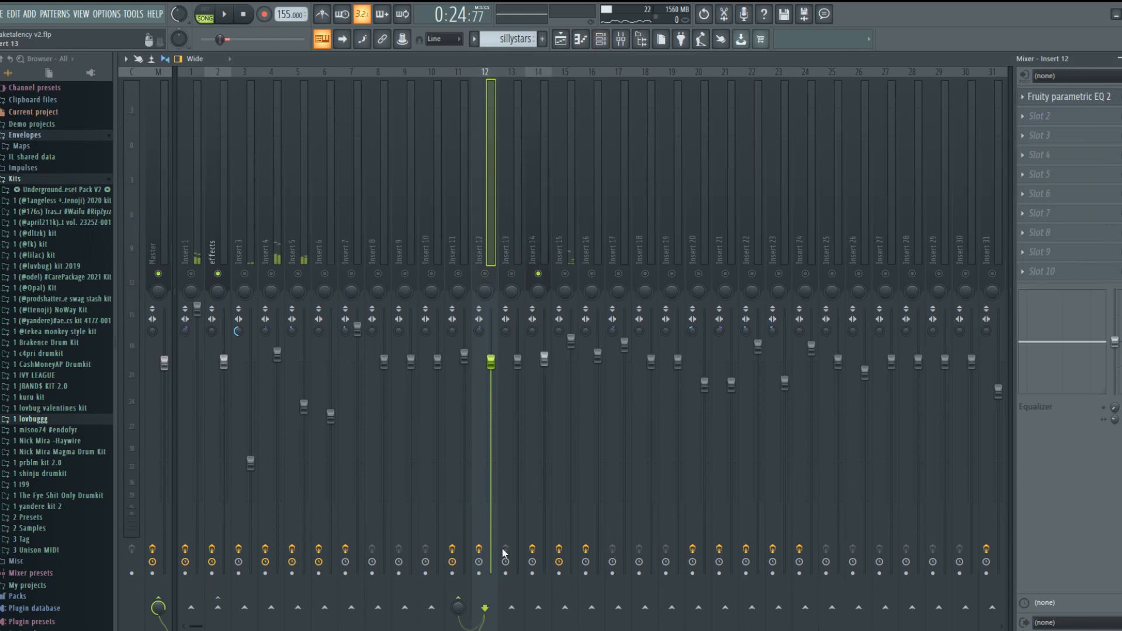
{"action": "left_click", "coordinate": [539, 248]}
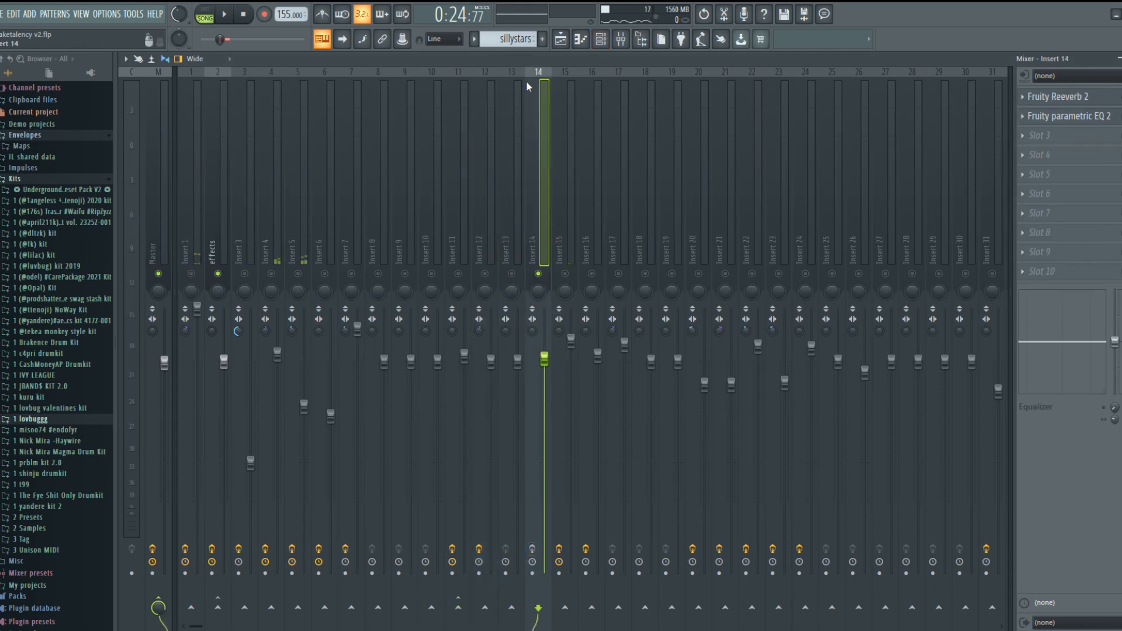
{"action": "left_click", "coordinate": [490, 225]}
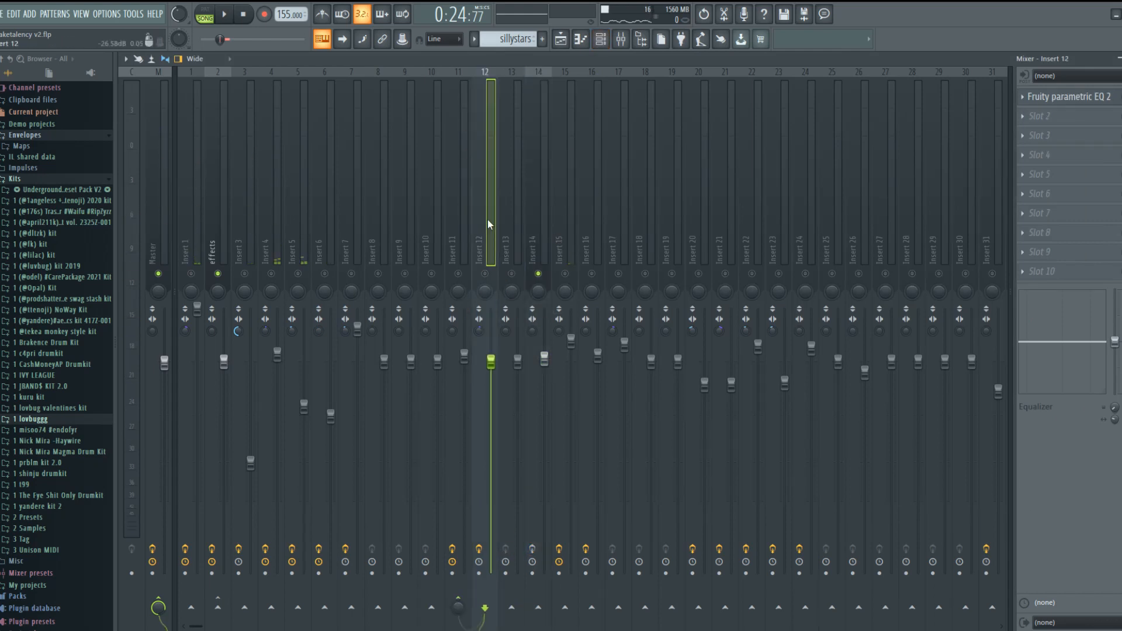
{"action": "left_click", "coordinate": [529, 233]}
View the basic channel's sampler settings from the channel rack, and close the windows
{"action": "left_click", "coordinate": [601, 41]}
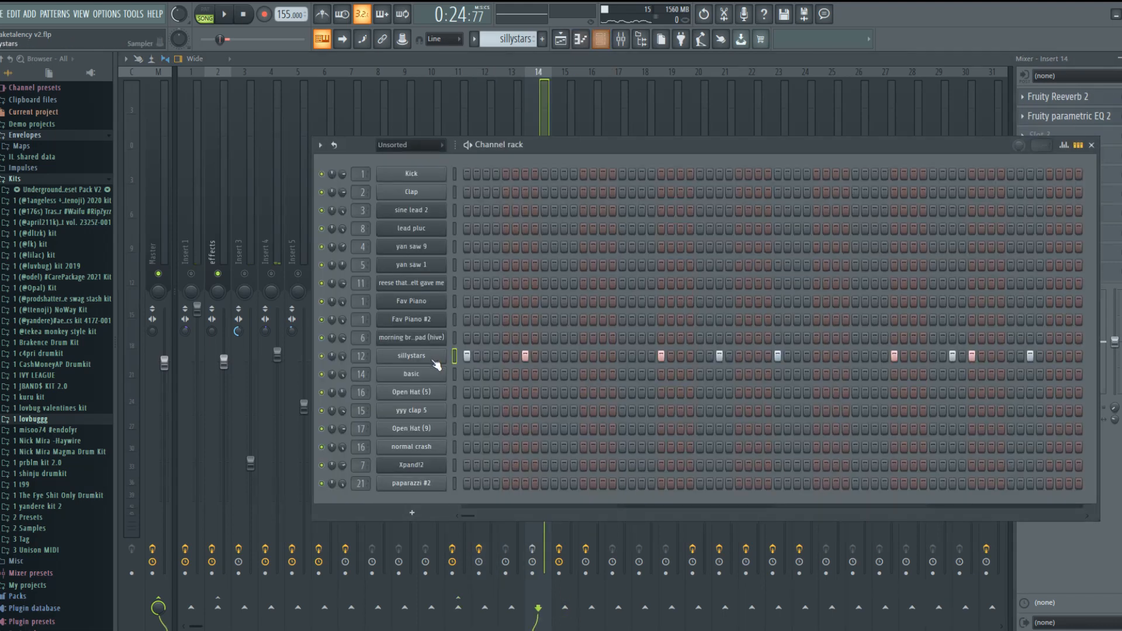
{"action": "left_click", "coordinate": [411, 374]}
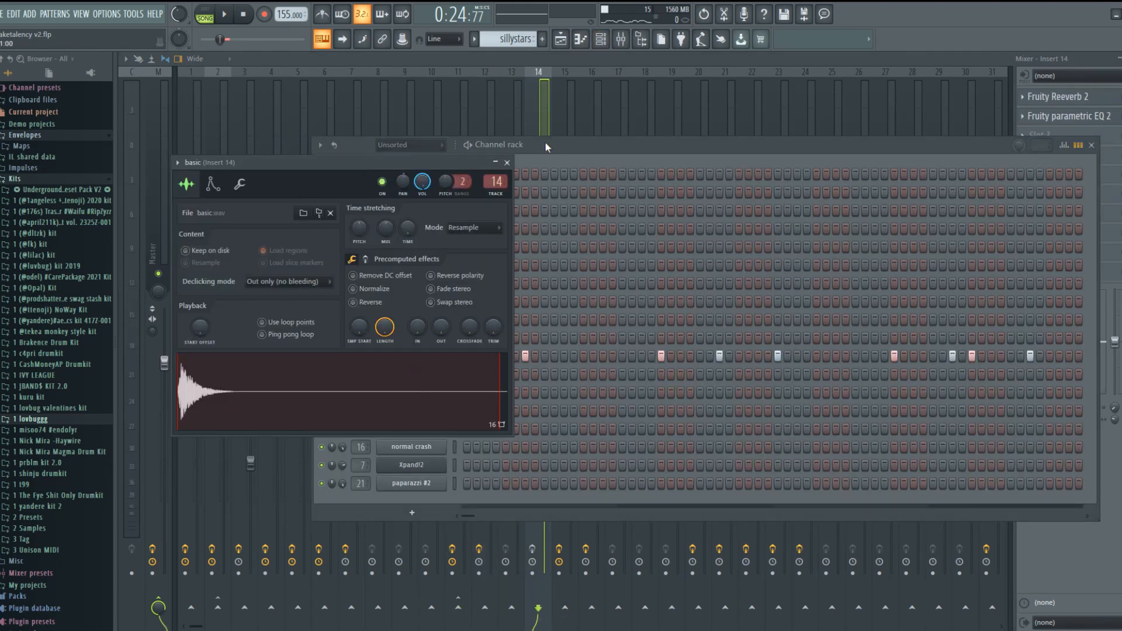
{"action": "left_click", "coordinate": [1091, 146]}
Open the basic pattern from Track 10 of the playlist in the piano roll, play its notes, and stop playback
{"action": "left_click", "coordinate": [584, 38]}
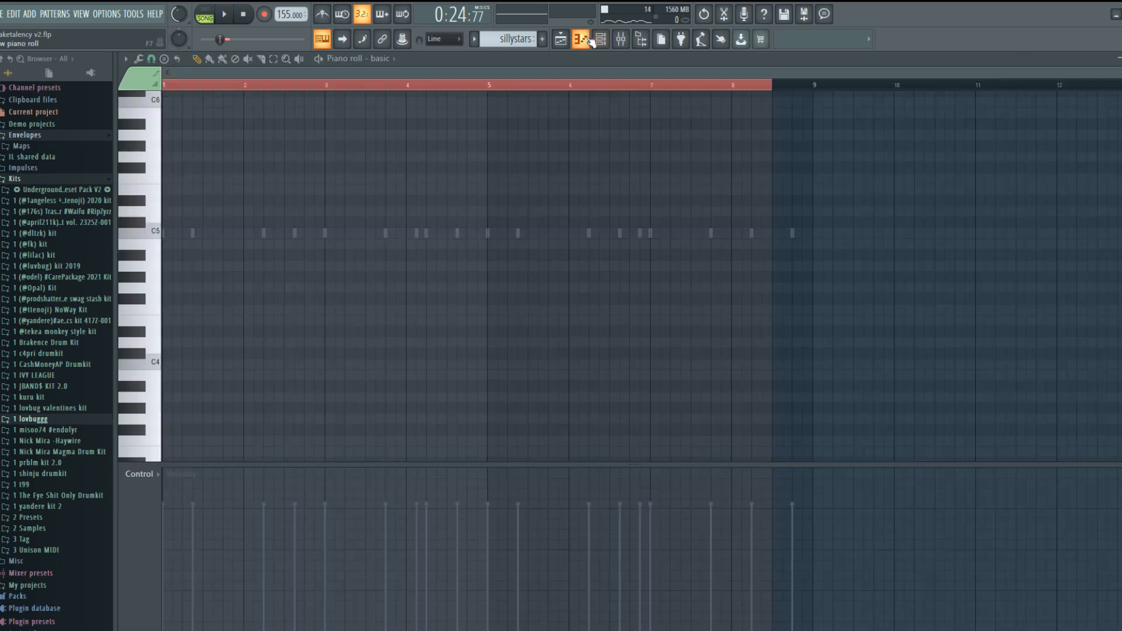
{"action": "left_click", "coordinate": [561, 40]}
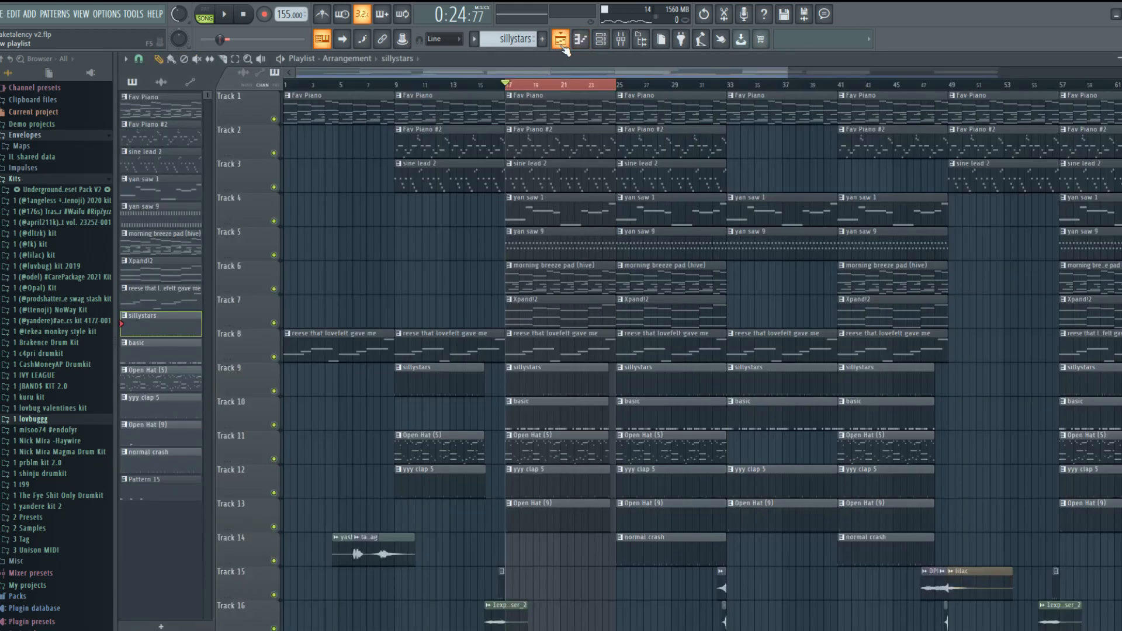
{"action": "double_click", "coordinate": [549, 422]}
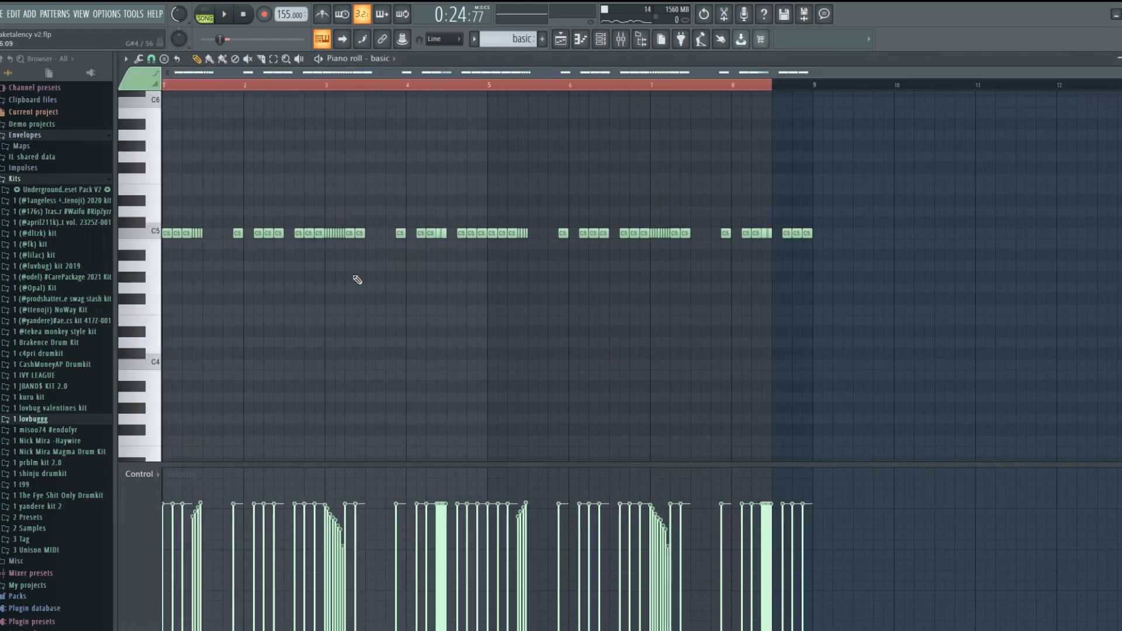
{"action": "key", "text": "space"}
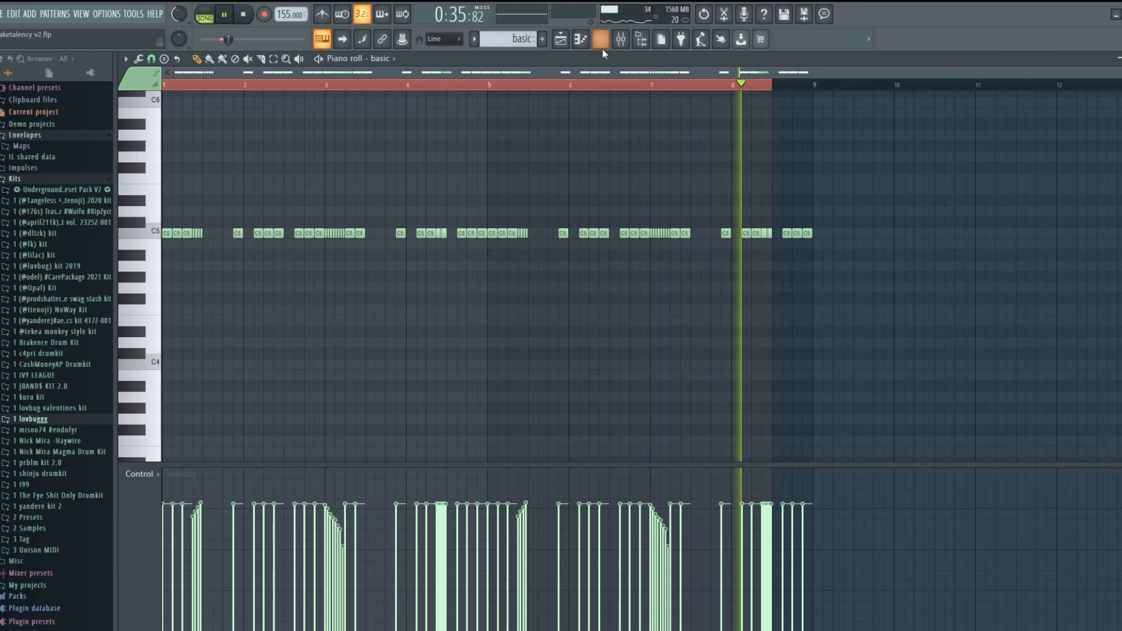
{"action": "key", "text": "space"}
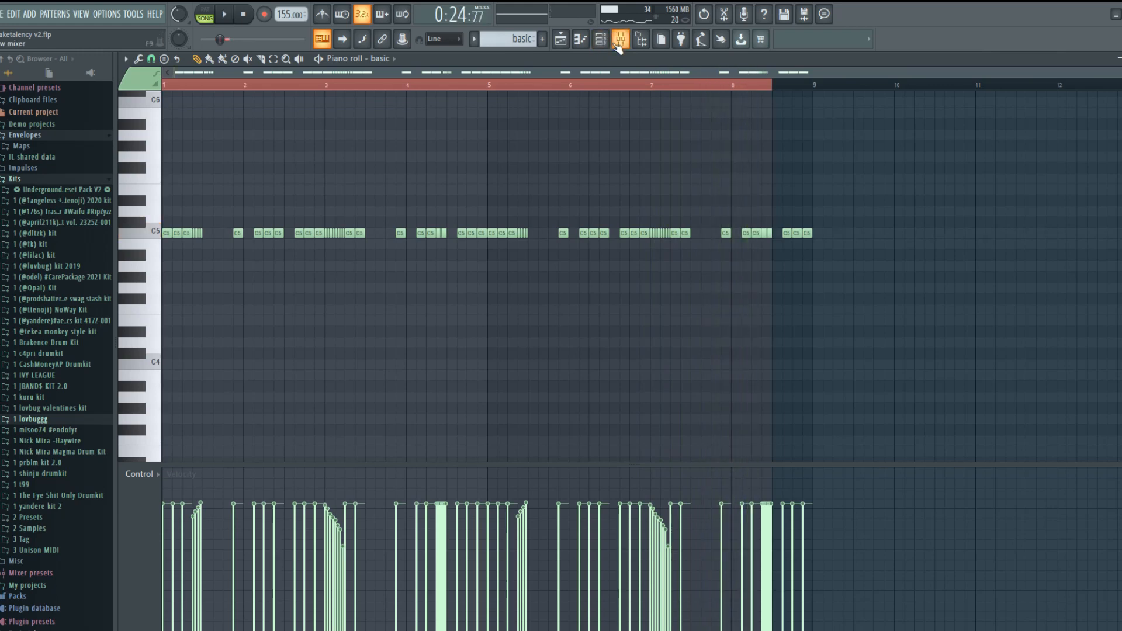
Play the soloed Insert 14, inspect its Fruity parametric EQ 2 in the mixer, close the effect window, and stop playback
{"action": "left_click", "coordinate": [621, 39]}
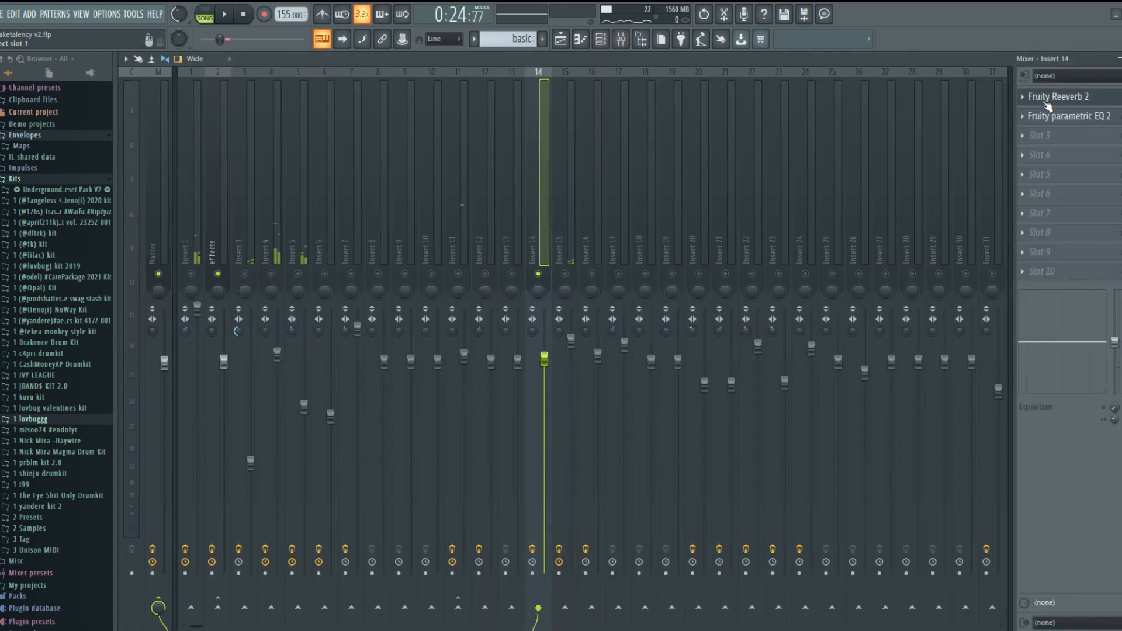
{"action": "key", "text": "space"}
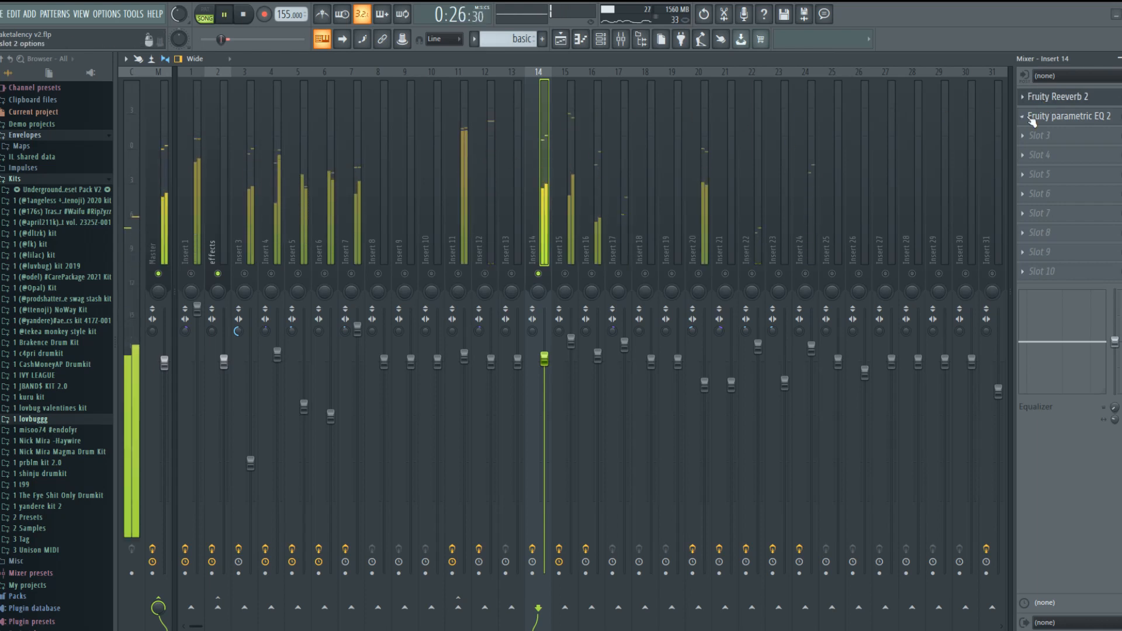
{"action": "left_click", "coordinate": [1052, 115]}
{"action": "key", "text": "Escape"}
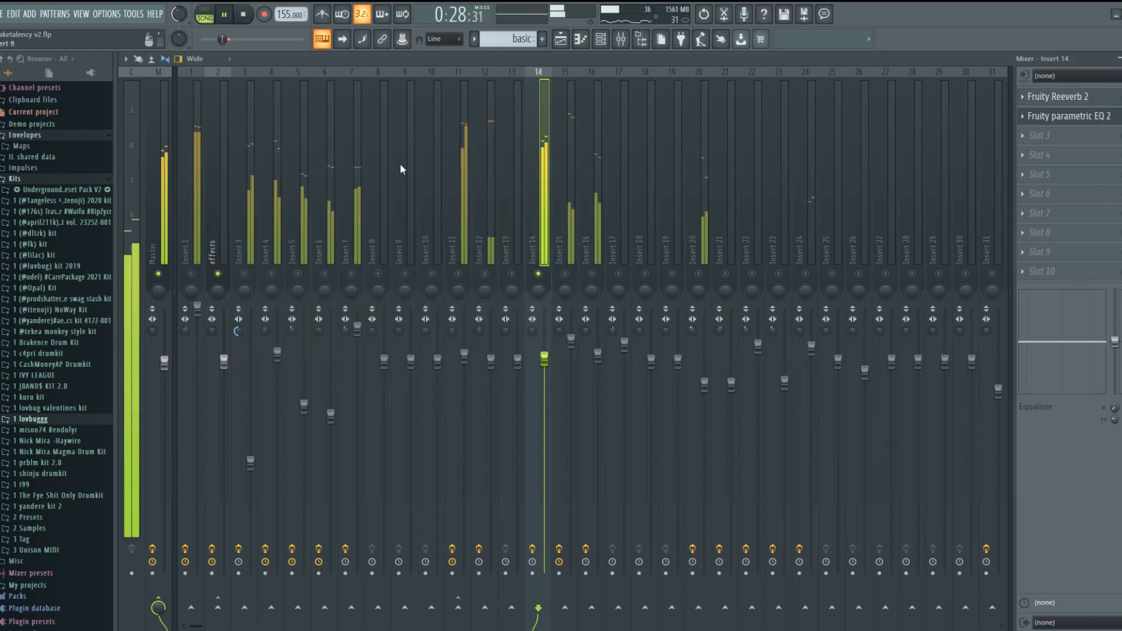
{"action": "left_click", "coordinate": [1052, 116]}
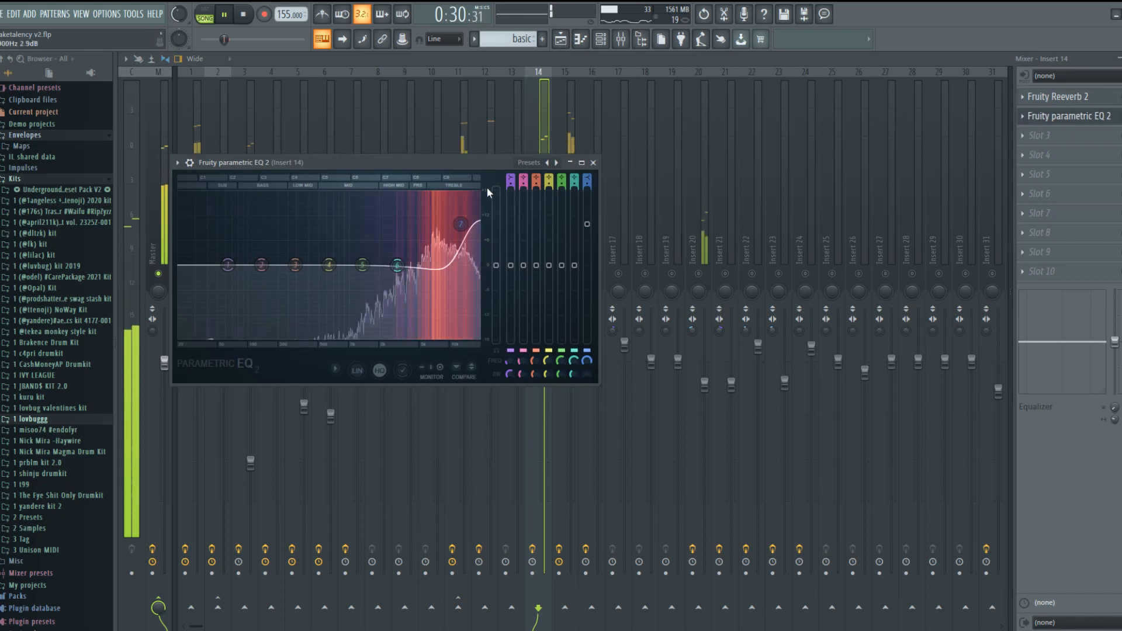
{"action": "key", "text": "Escape"}
{"action": "key", "text": "space"}
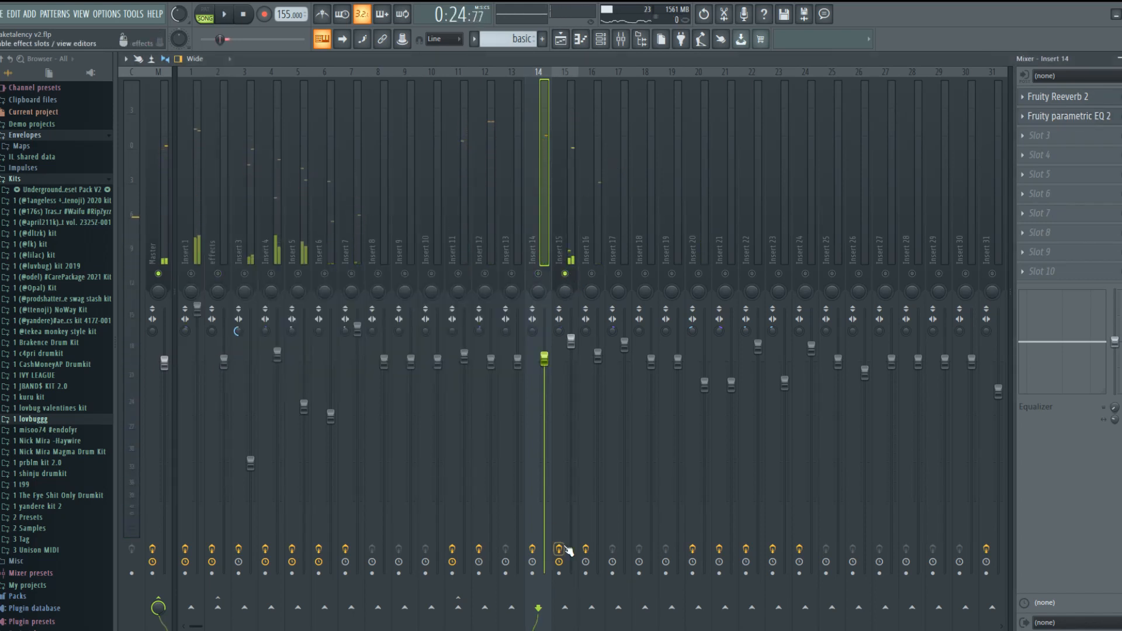
Select the soloed Insert 15 in the mixer, and open the yyy clap 5 pattern from the playlist in the piano roll
{"action": "left_click", "coordinate": [562, 215]}
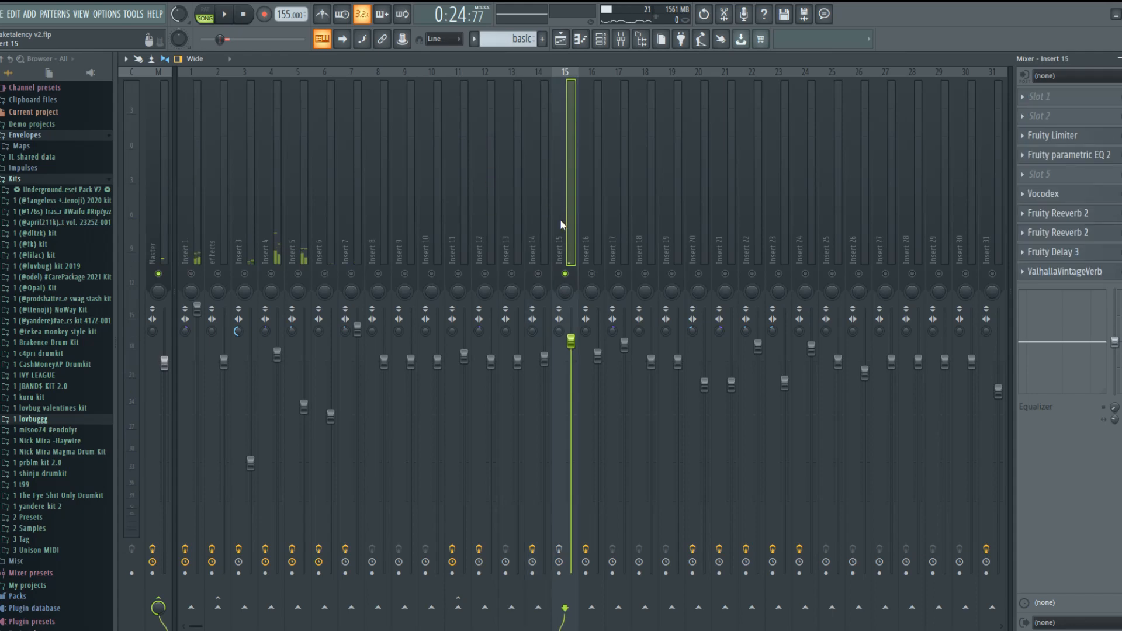
{"action": "left_click", "coordinate": [585, 39]}
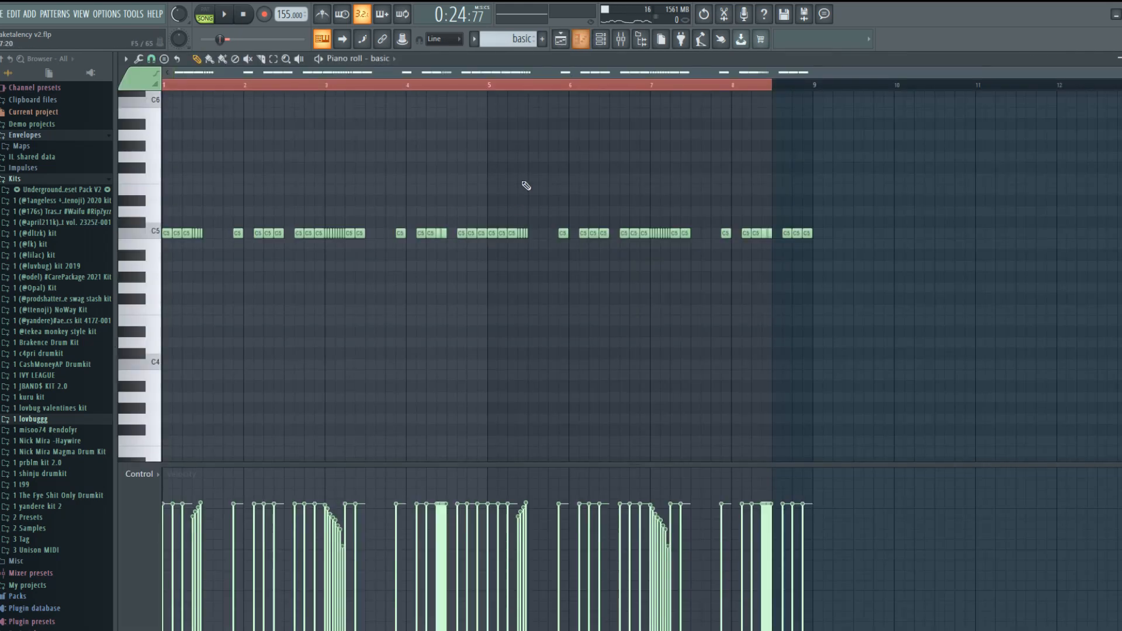
{"action": "left_click", "coordinate": [570, 39]}
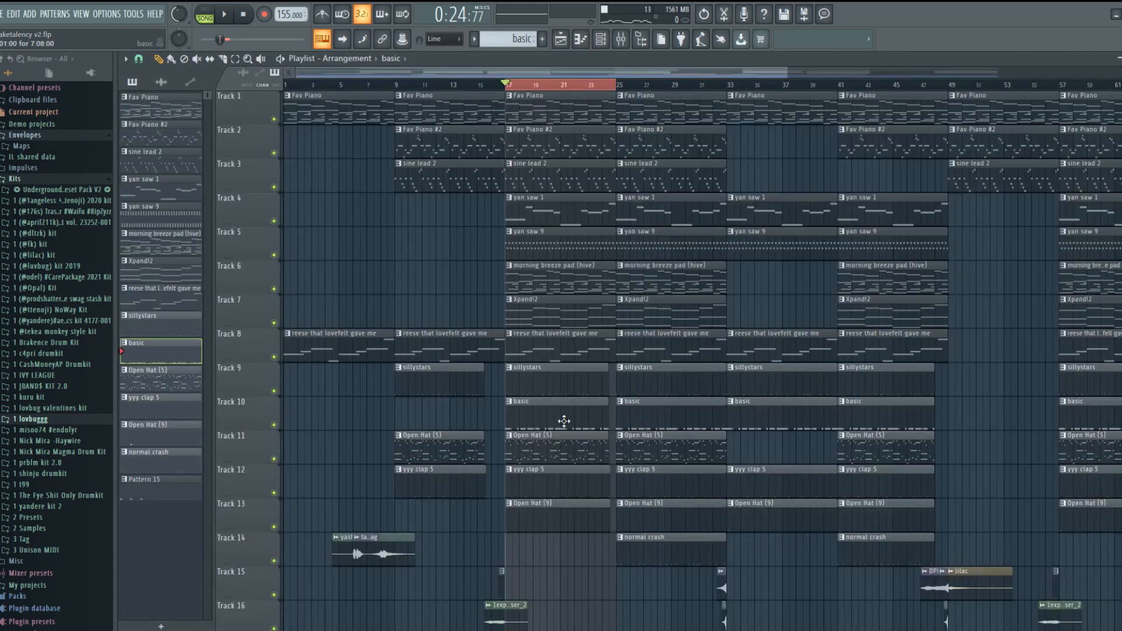
{"action": "double_click", "coordinate": [548, 480]}
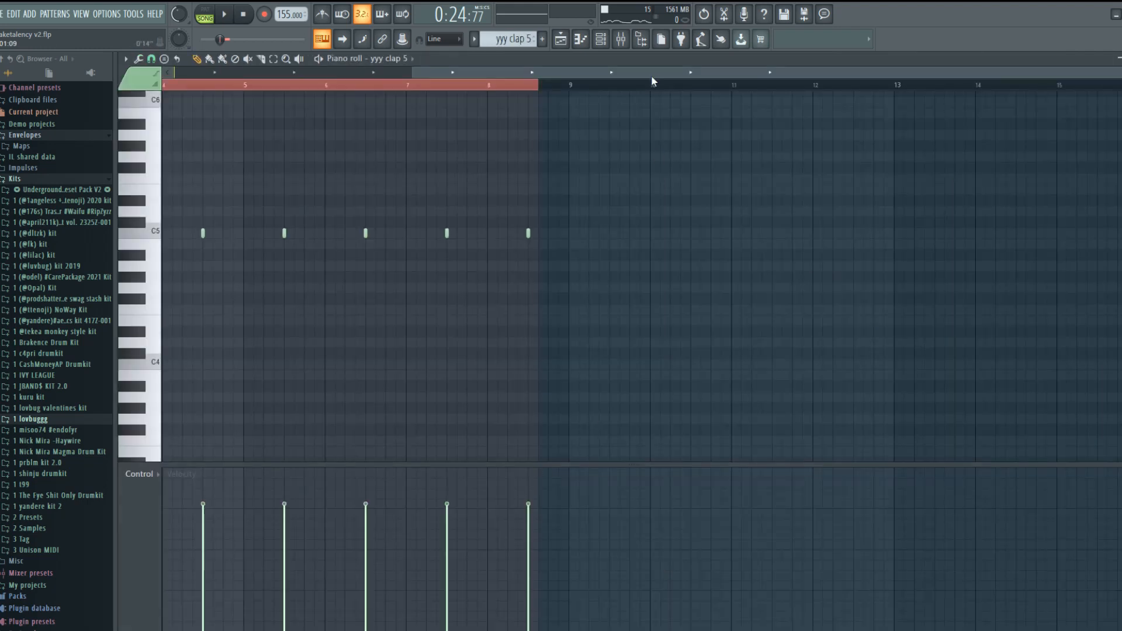
Play the yyy clap 5 notes in the piano roll, and stop playback
{"action": "key", "text": "space"}
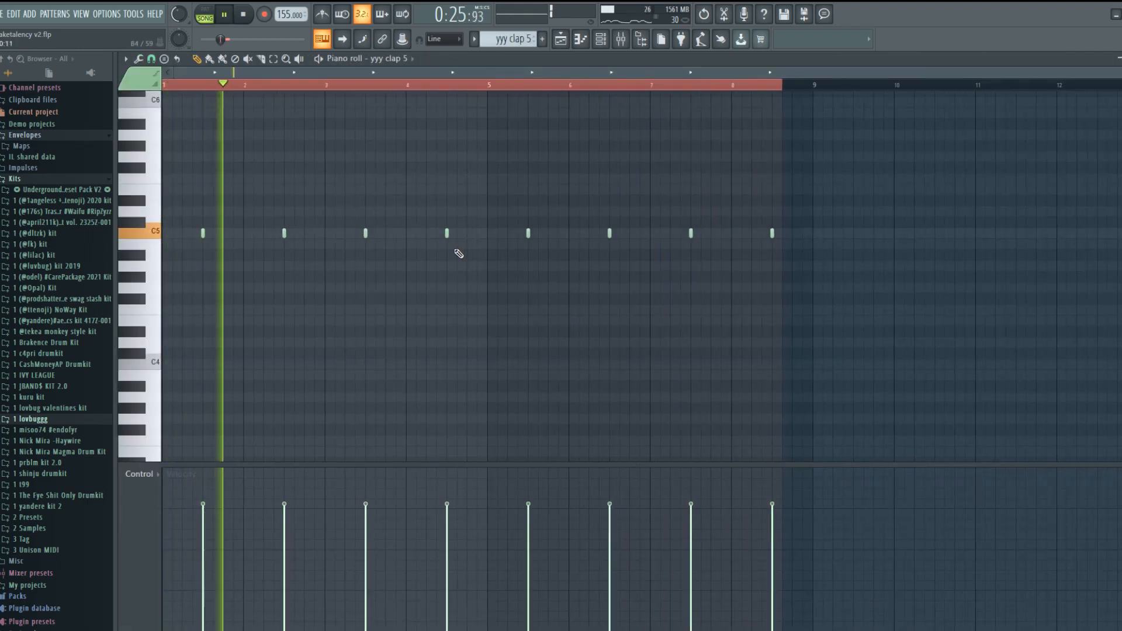
{"action": "key", "text": "space"}
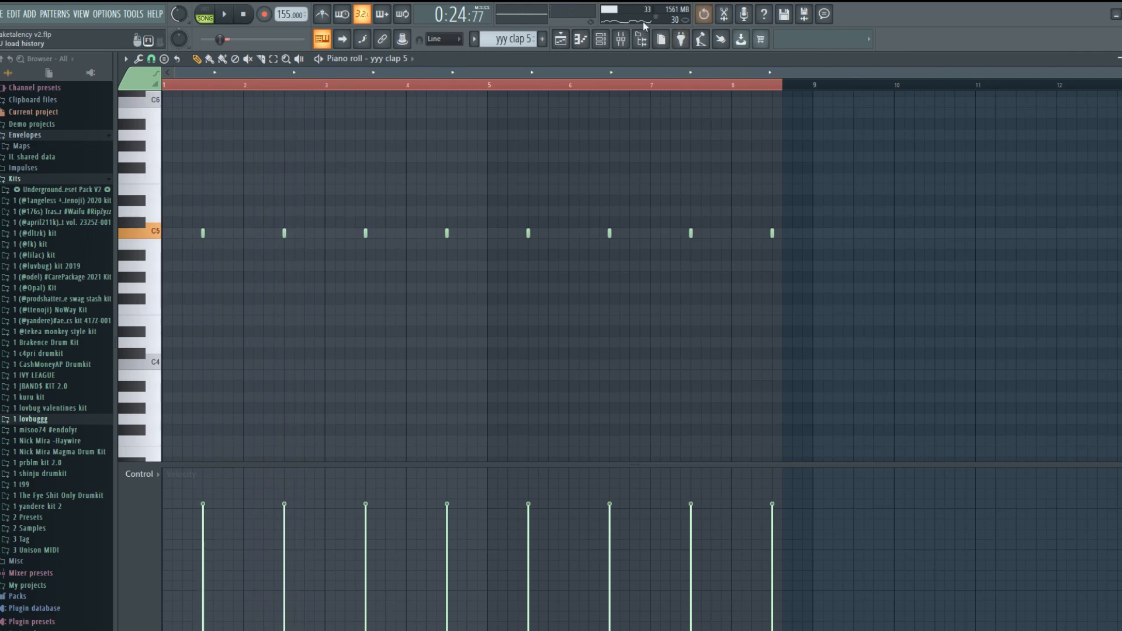
Play the soloed Insert 15, inspect its Fruity Delay 3 and ValhallaVintageVerb in the mixer, and close the effect windows
{"action": "left_click", "coordinate": [618, 40]}
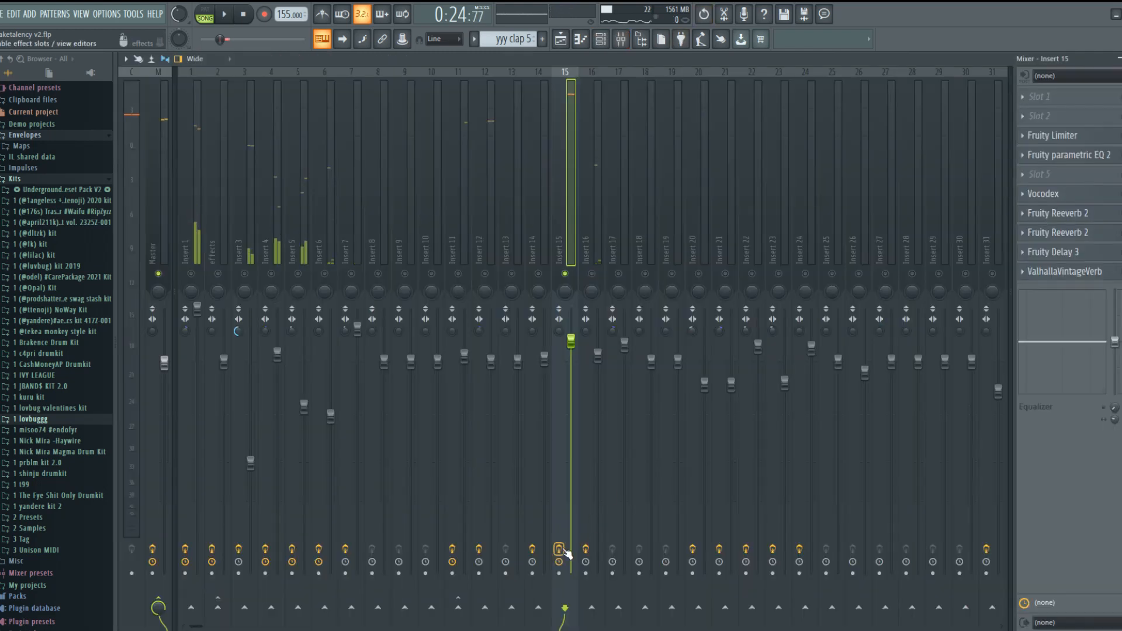
{"action": "key", "text": "space"}
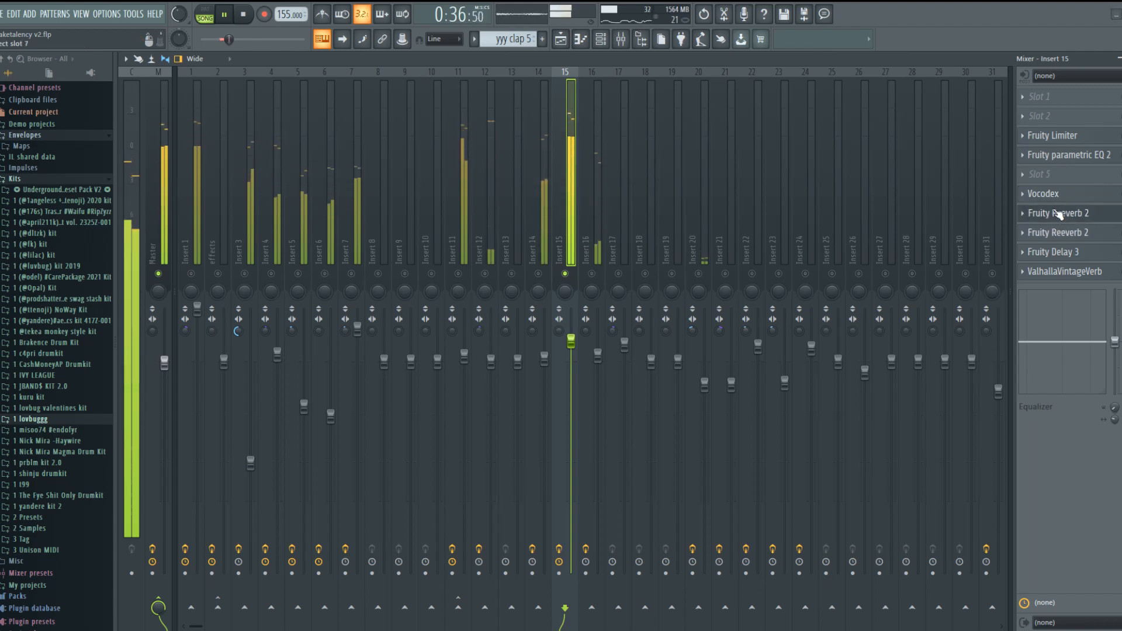
{"action": "left_click", "coordinate": [1057, 253]}
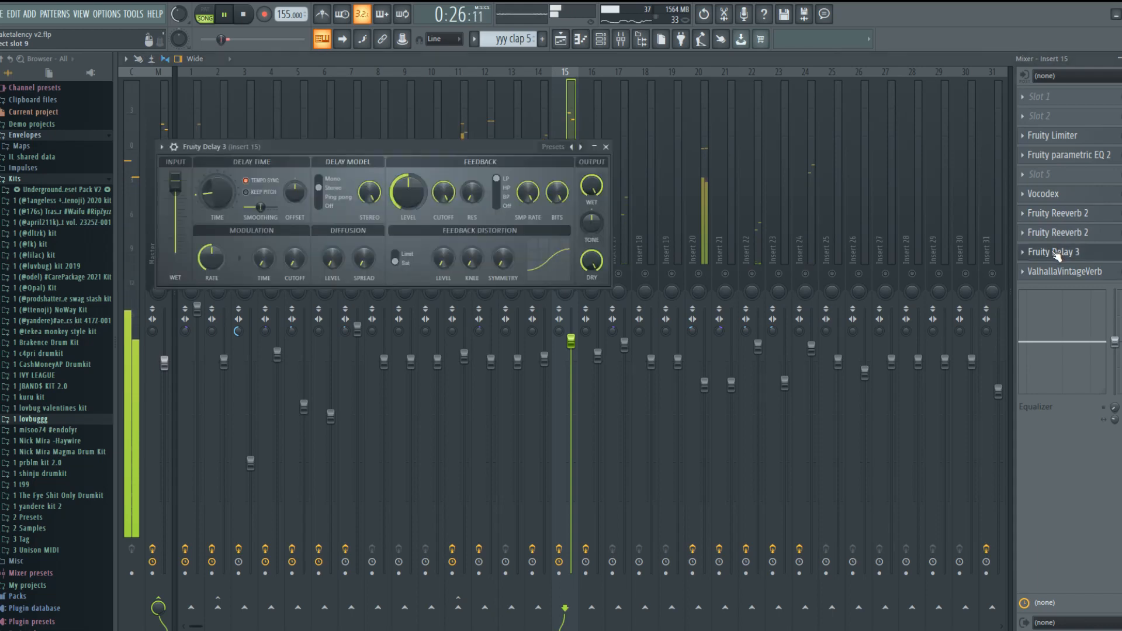
{"action": "left_click", "coordinate": [1057, 254]}
{"action": "left_click", "coordinate": [1055, 272]}
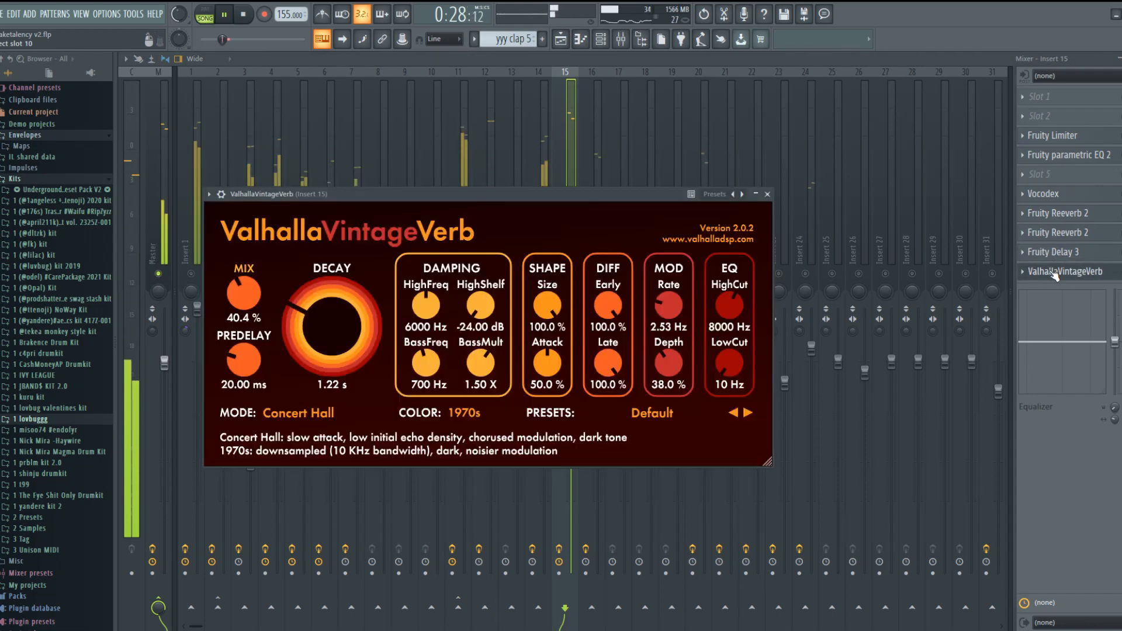
{"action": "left_click", "coordinate": [1055, 272]}
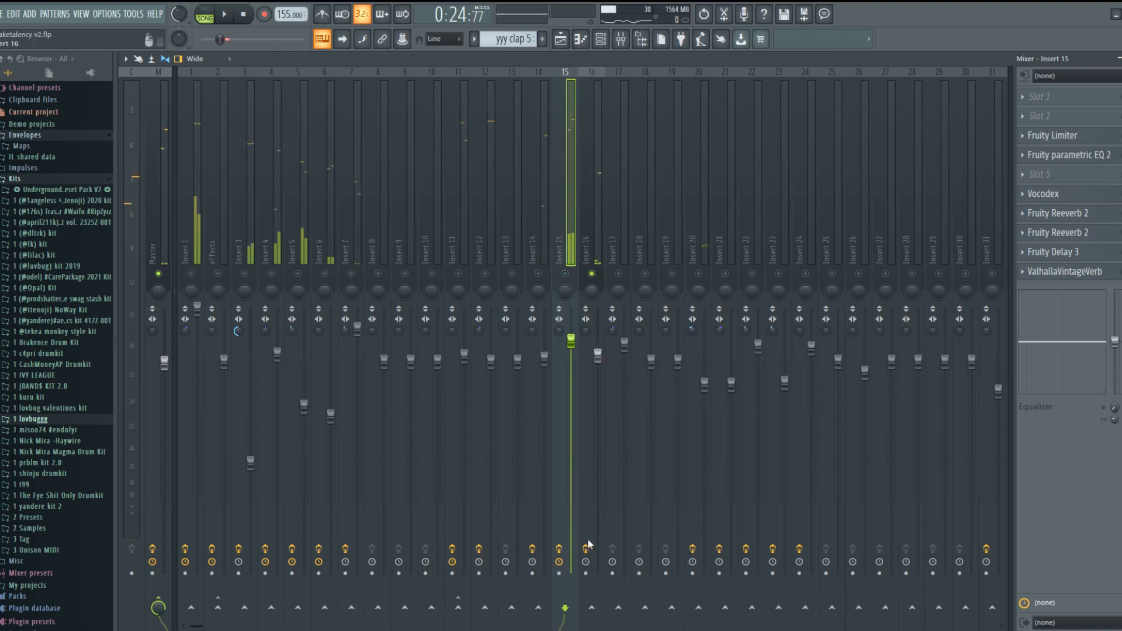
Select the soloed Insert 16 in the mixer, and open the Open Hat (5) pattern from Track 11 of the playlist in the piano roll
{"action": "key", "text": "Right"}
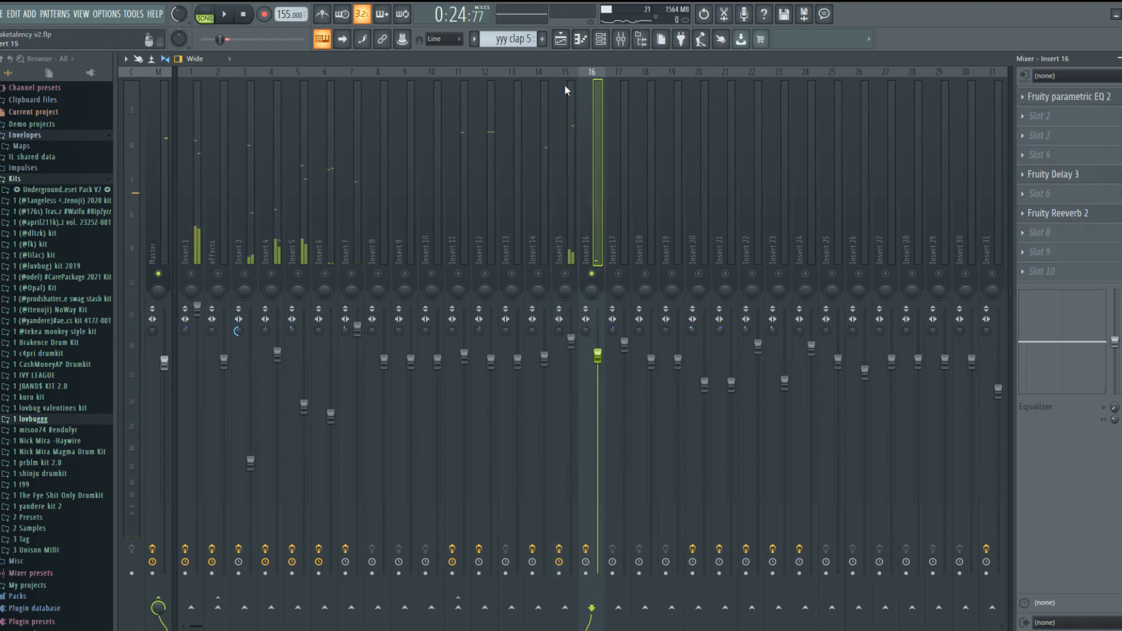
{"action": "left_click", "coordinate": [582, 44]}
{"action": "left_click", "coordinate": [562, 43]}
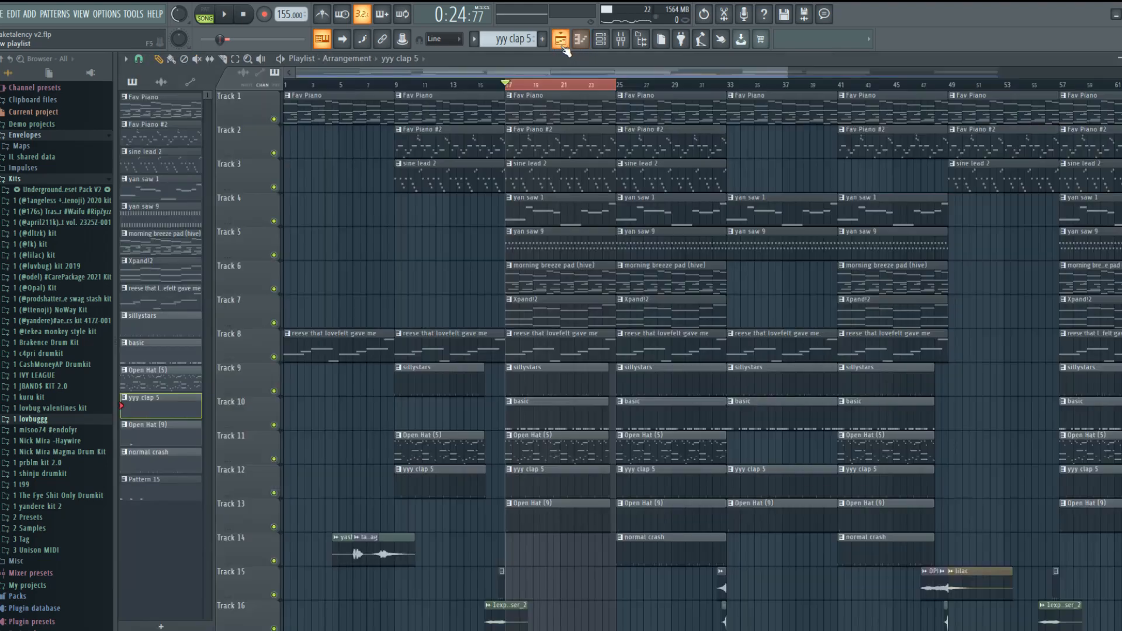
{"action": "double_click", "coordinate": [536, 446]}
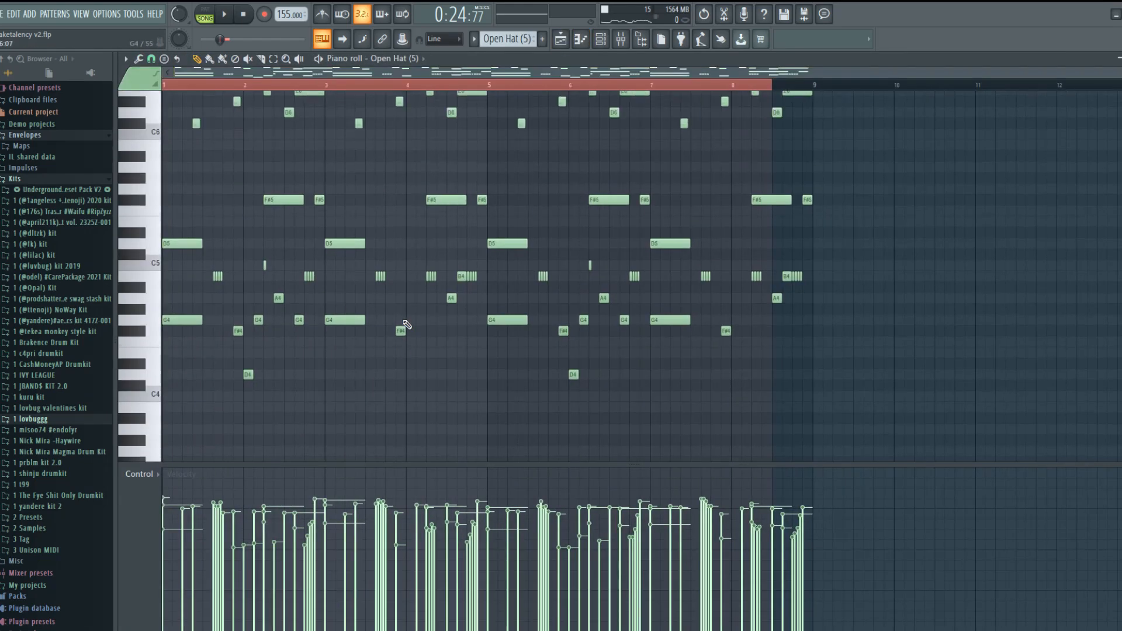
Check Insert 16 in the mixer, and play the Open Hat (5) notes in the piano roll
{"action": "left_click", "coordinate": [621, 40]}
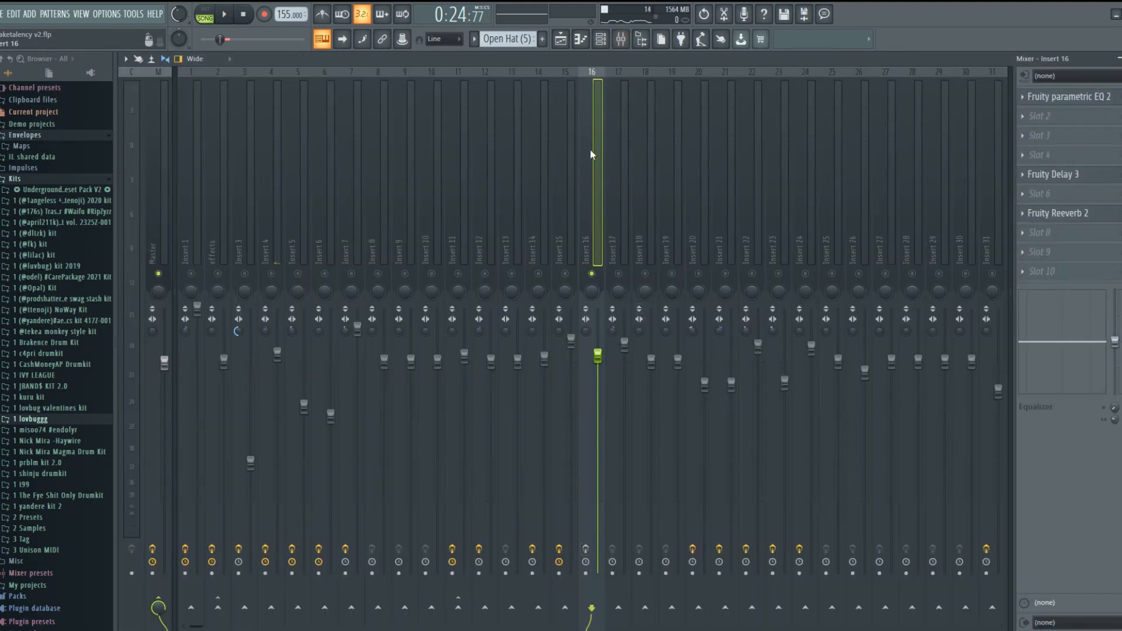
{"action": "left_click", "coordinate": [580, 40]}
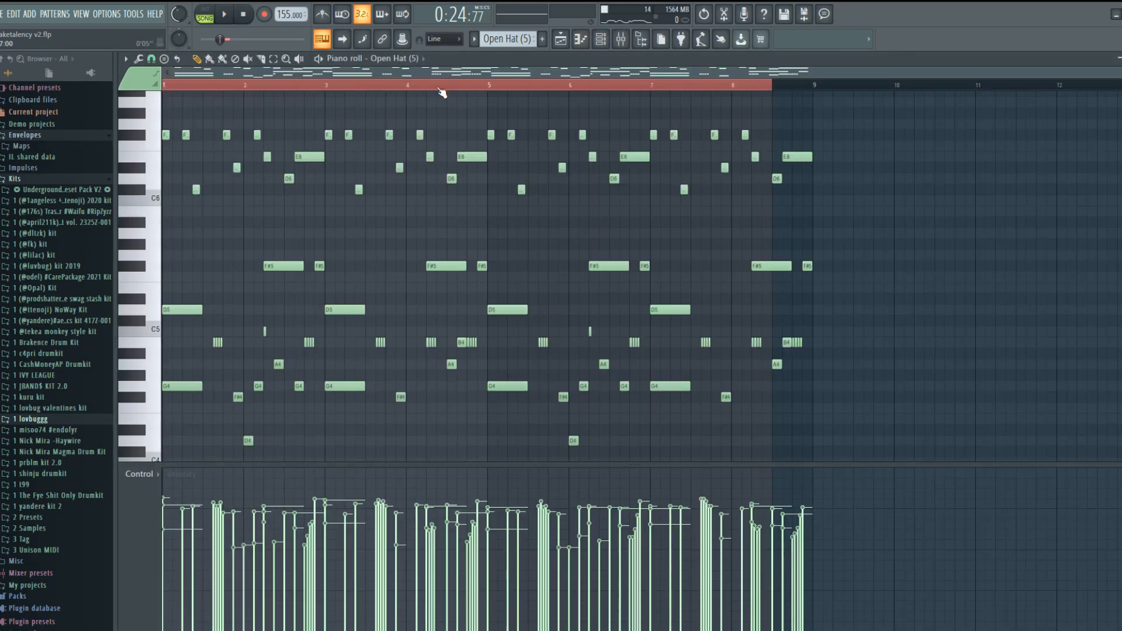
{"action": "key", "text": "space"}
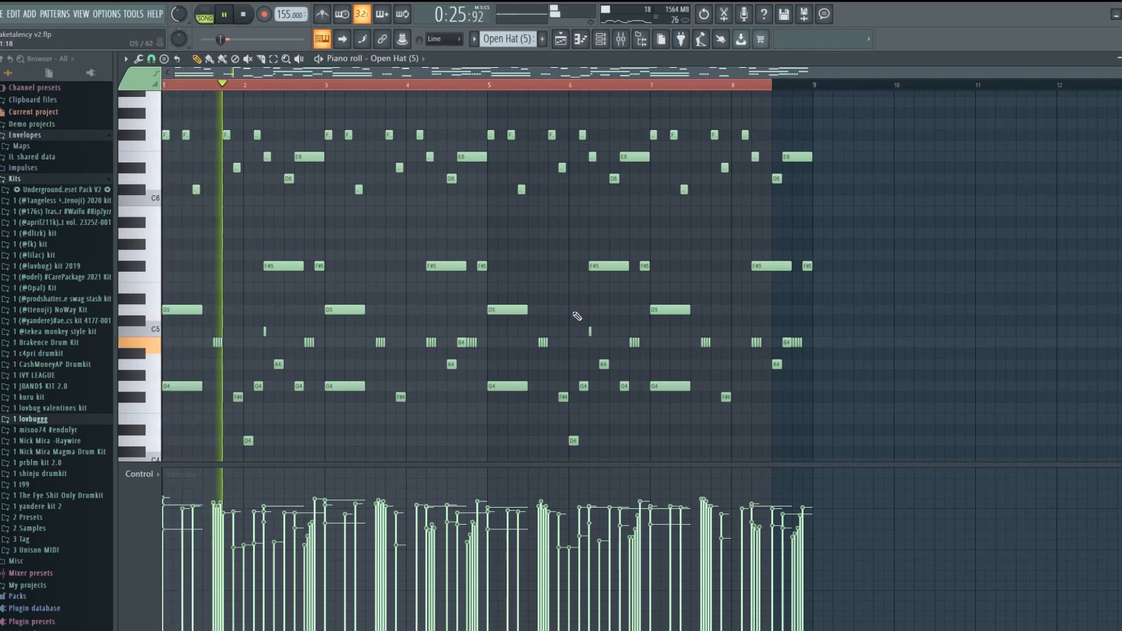
{"action": "scroll", "coordinate": [507, 267], "scroll_direction": "down", "scroll_amount": 2}
{"action": "scroll", "coordinate": [507, 268], "scroll_direction": "up", "scroll_amount": 2}
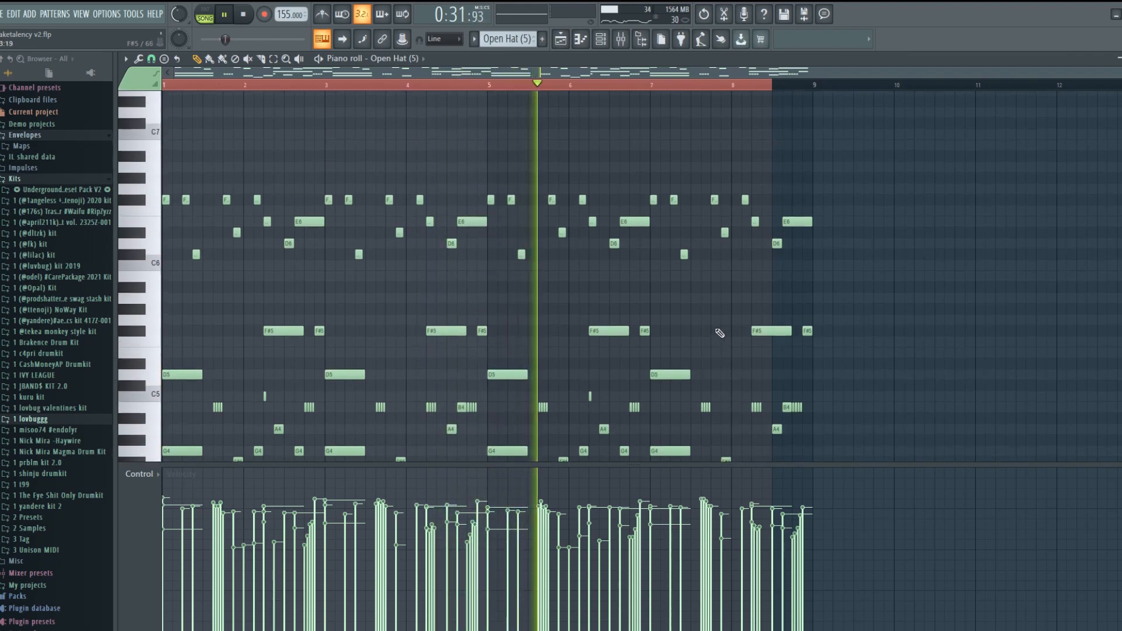
Inspect Insert 16's Fruity parametric EQ 2 and Fruity Delay 3, close the effect windows, and stop playback from the playlist
{"action": "left_click", "coordinate": [623, 41]}
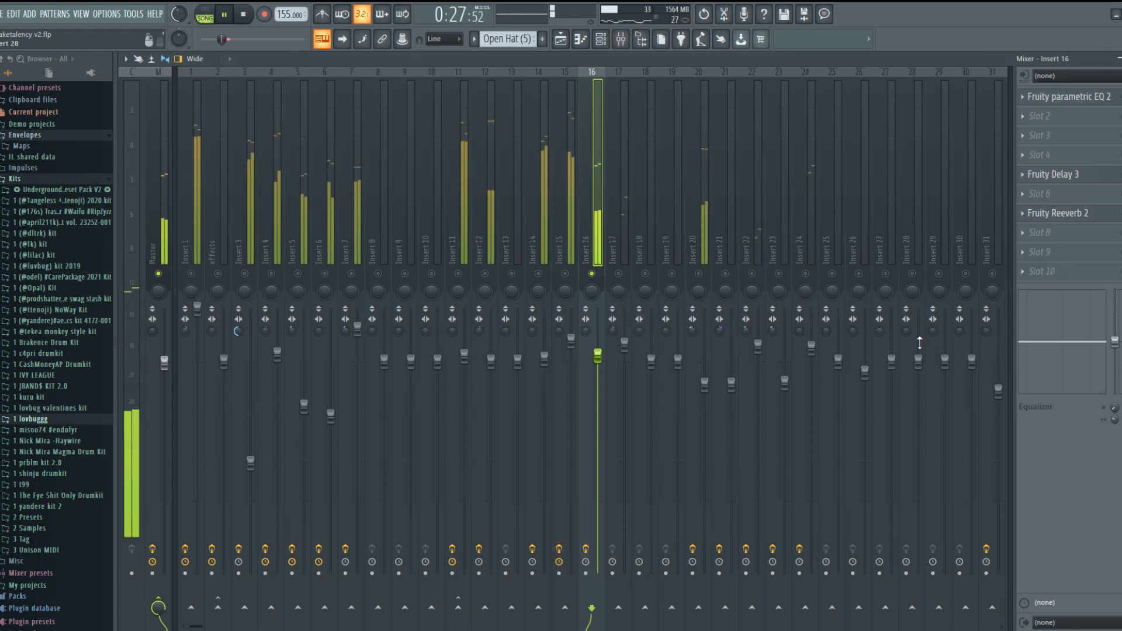
{"action": "left_click", "coordinate": [1060, 97]}
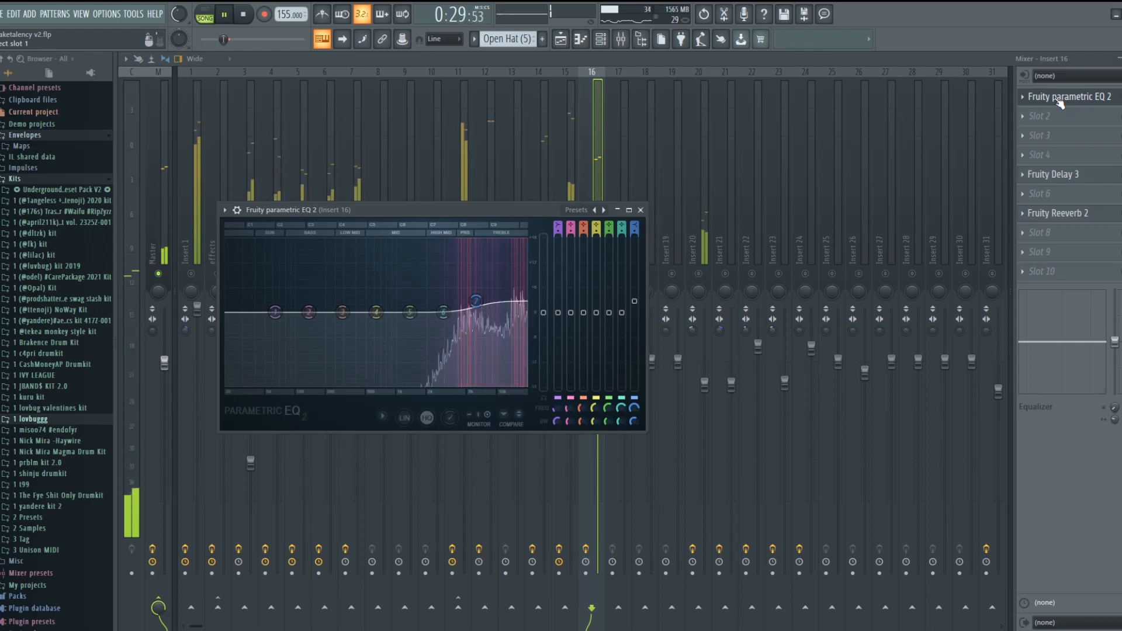
{"action": "left_click", "coordinate": [1060, 97]}
{"action": "left_click", "coordinate": [1067, 175]}
{"action": "left_click", "coordinate": [1067, 175]}
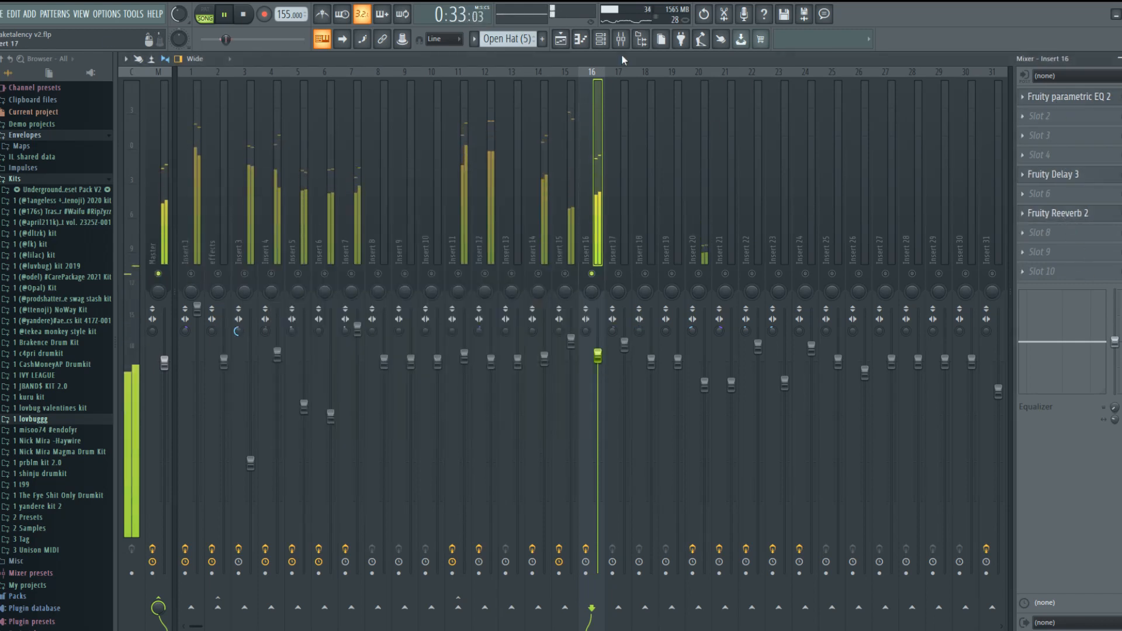
{"action": "left_click", "coordinate": [565, 40]}
{"action": "scroll", "coordinate": [602, 251], "scroll_direction": "down", "scroll_amount": 2}
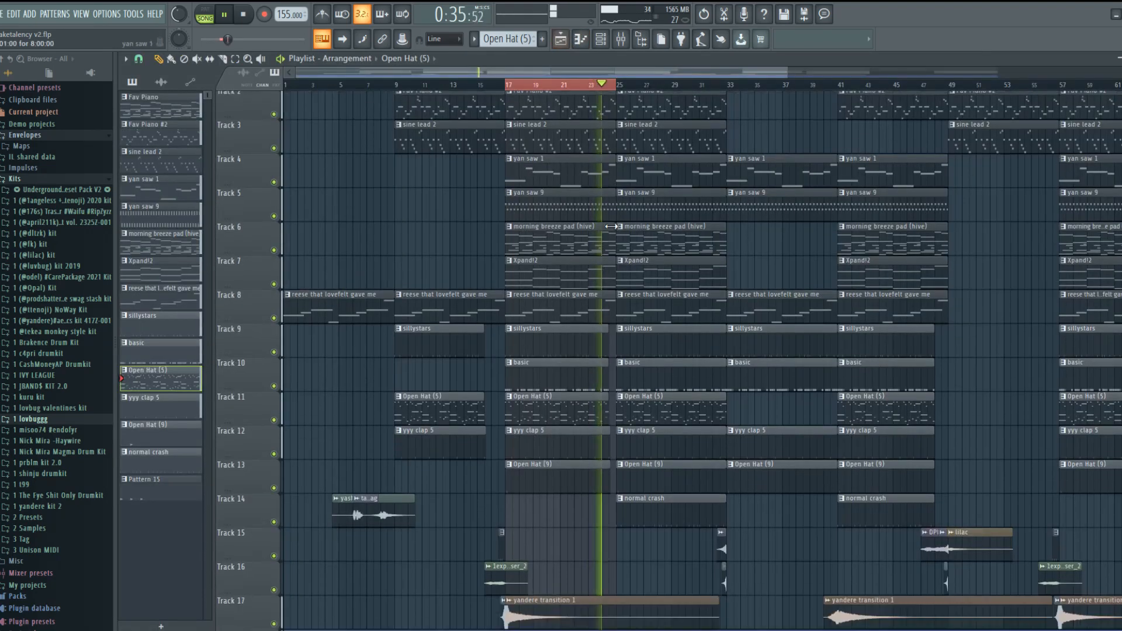
{"action": "key", "text": "space"}
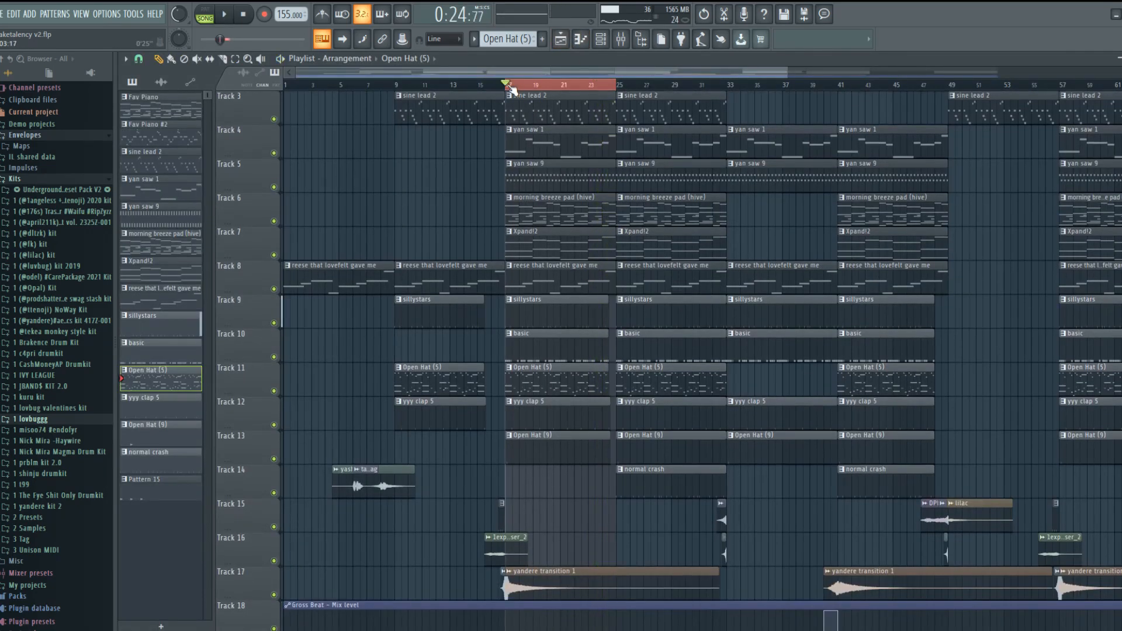
Select Insert 17 in the mixer, and view the first note of Track 13's Open Hat (9) pattern in the piano roll
{"action": "left_click", "coordinate": [620, 40]}
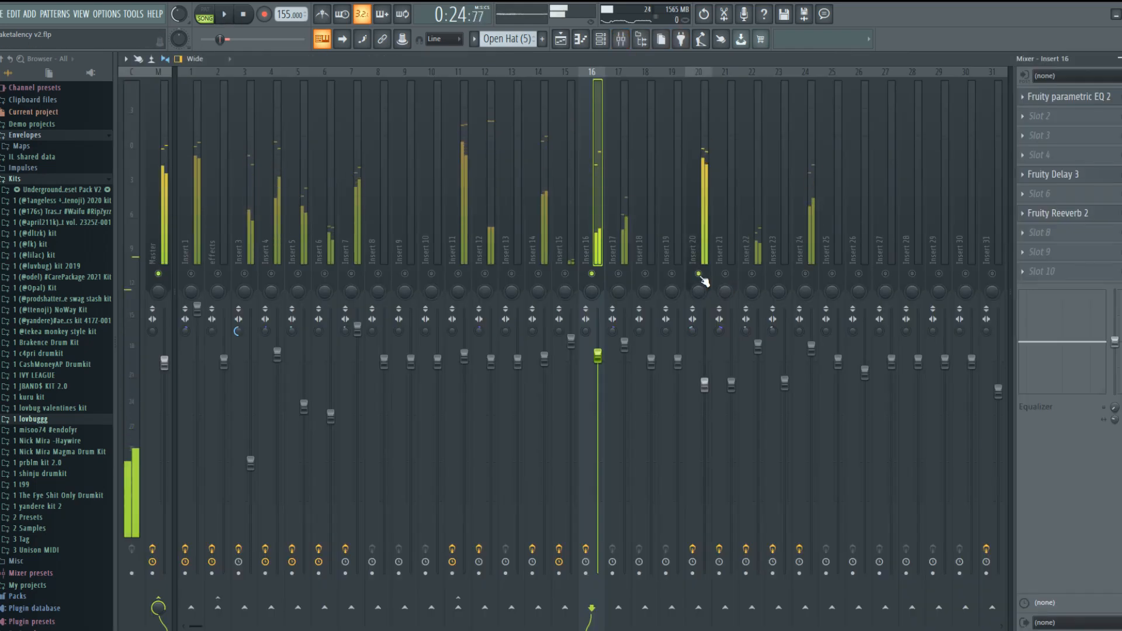
{"action": "left_click", "coordinate": [623, 259]}
{"action": "left_click", "coordinate": [584, 44]}
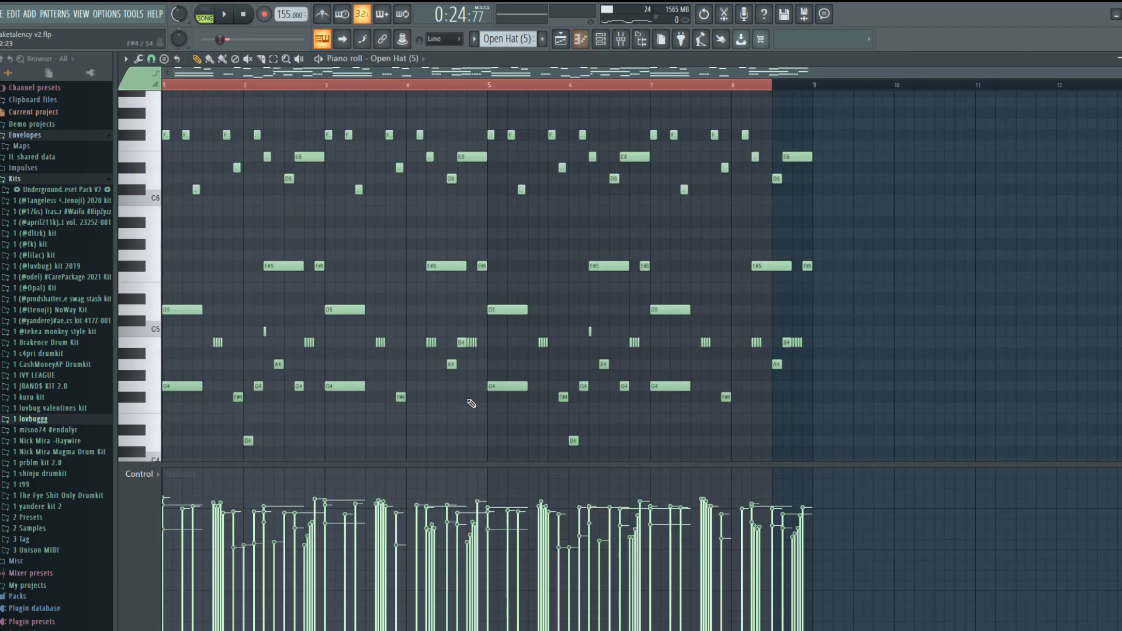
{"action": "left_click", "coordinate": [562, 39]}
{"action": "double_click", "coordinate": [556, 460]}
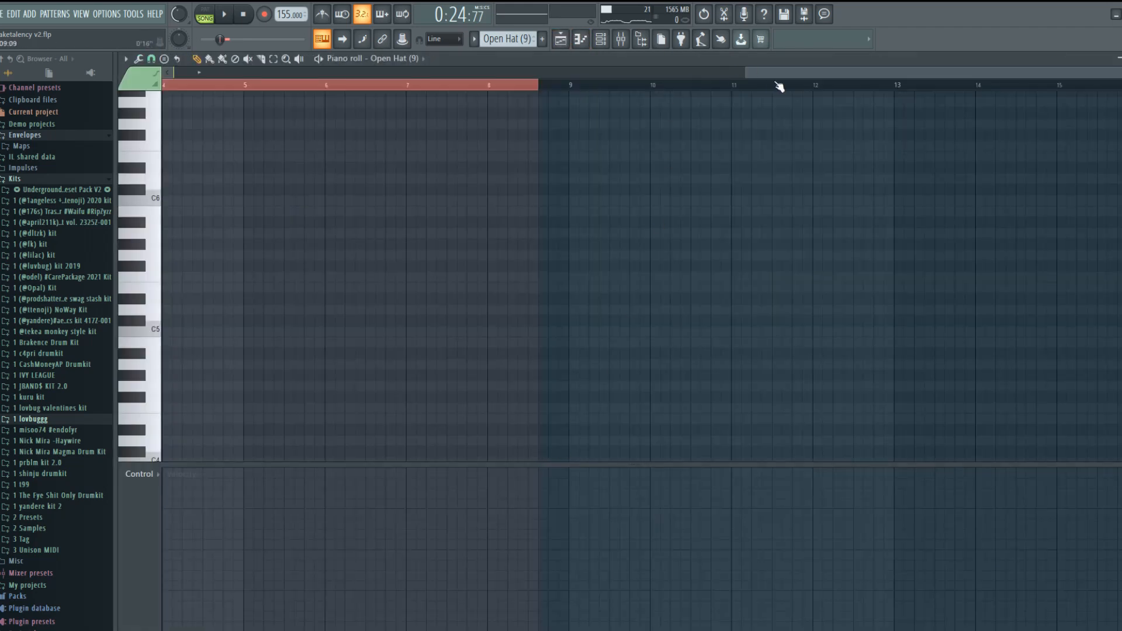
{"action": "left_click_drag", "start_coordinate": [773, 74], "coordinate": [202, 76]}
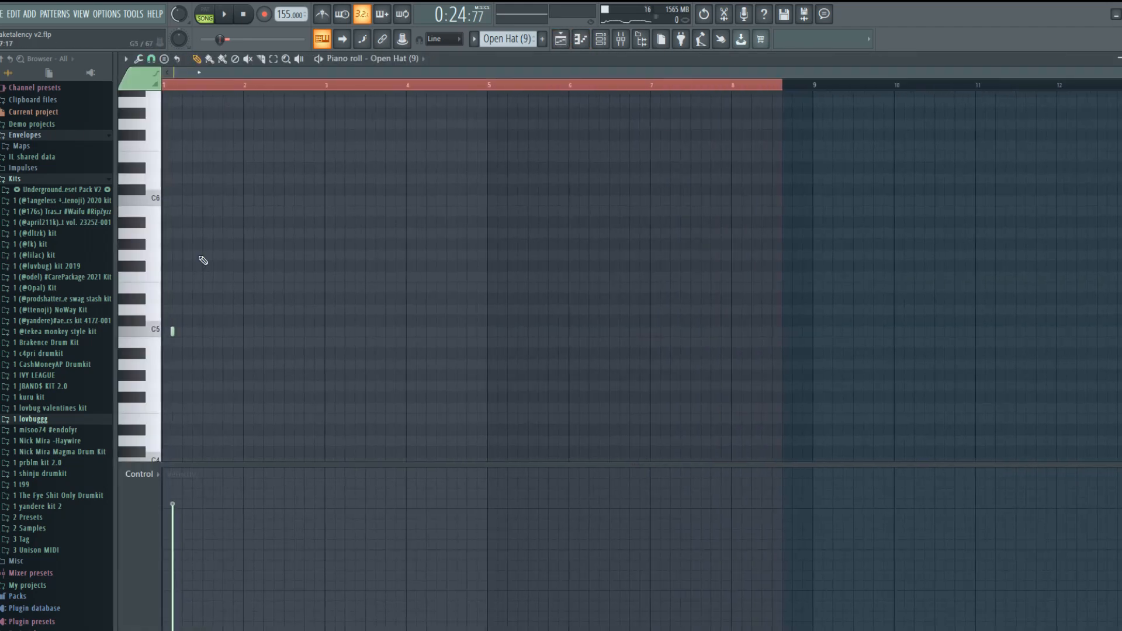
{"action": "left_click", "coordinate": [174, 332]}
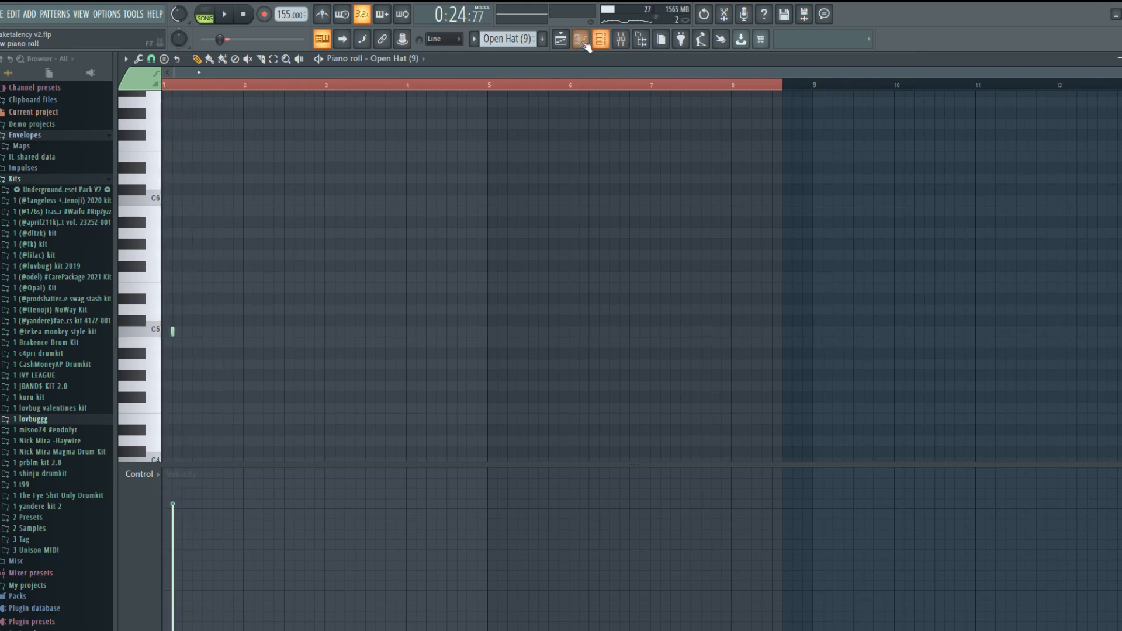
Select the time range from bar 25 to bar 33 in the playlist
{"action": "left_click", "coordinate": [570, 46]}
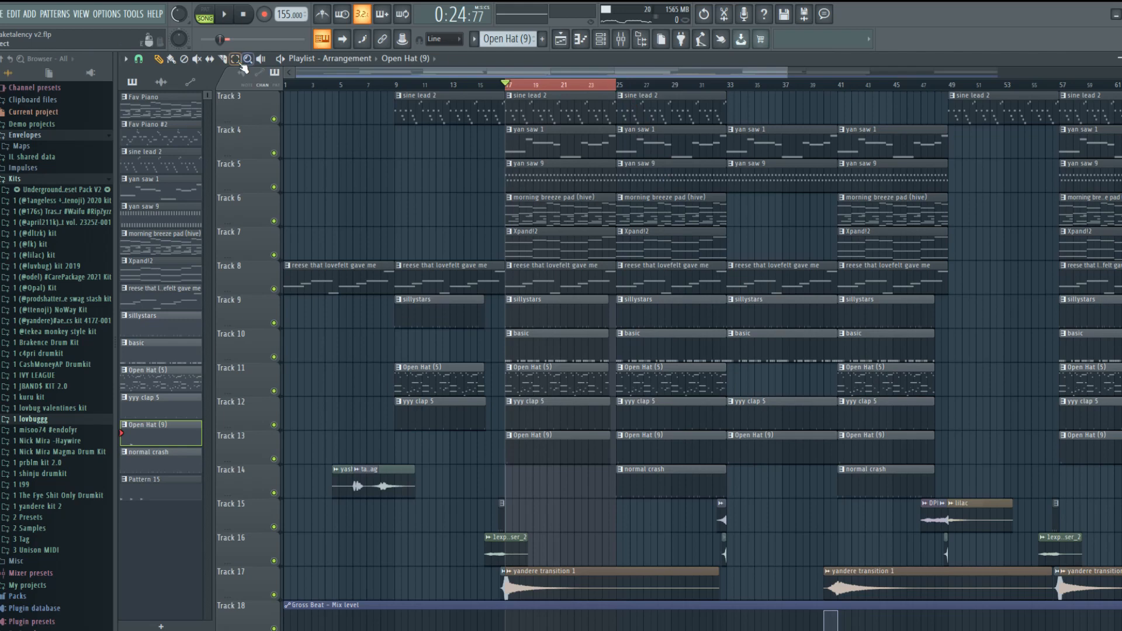
{"action": "left_click_drag", "start_coordinate": [614, 88], "coordinate": [728, 89]}
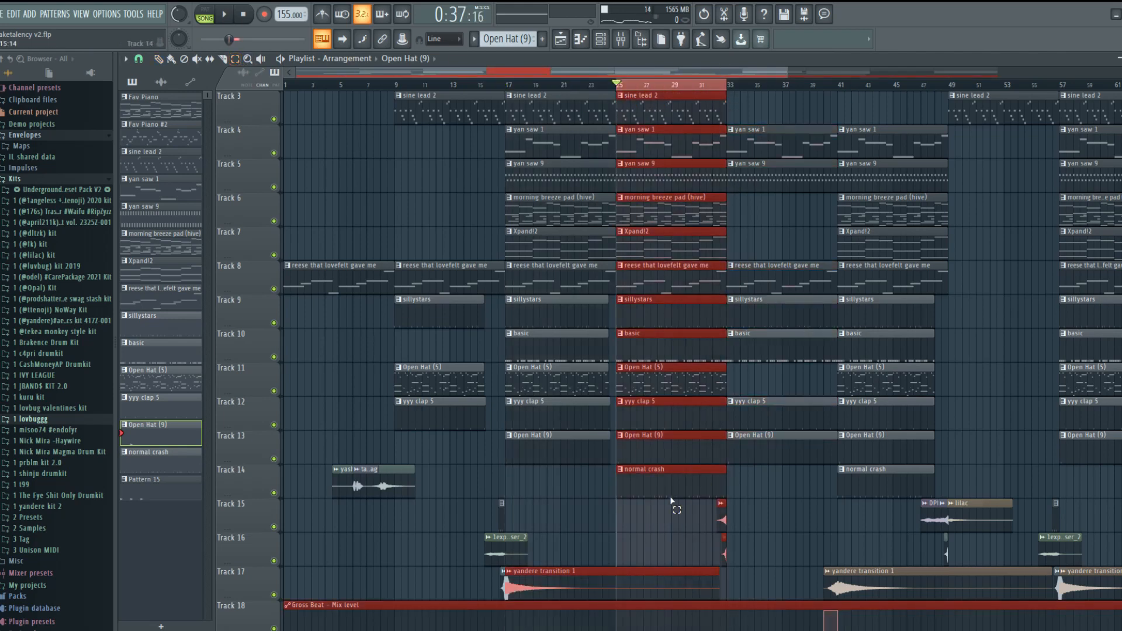
Check Inserts 17 and 18 in the mixer, and select and play the soloed Insert 16
{"action": "left_click", "coordinate": [623, 41]}
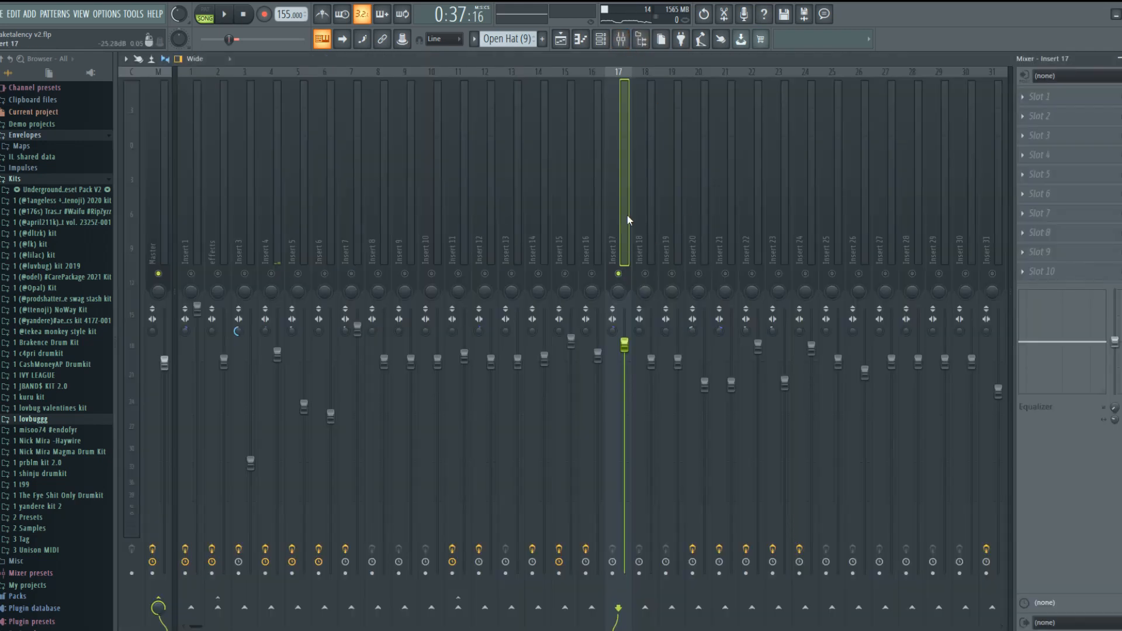
{"action": "left_click", "coordinate": [657, 229]}
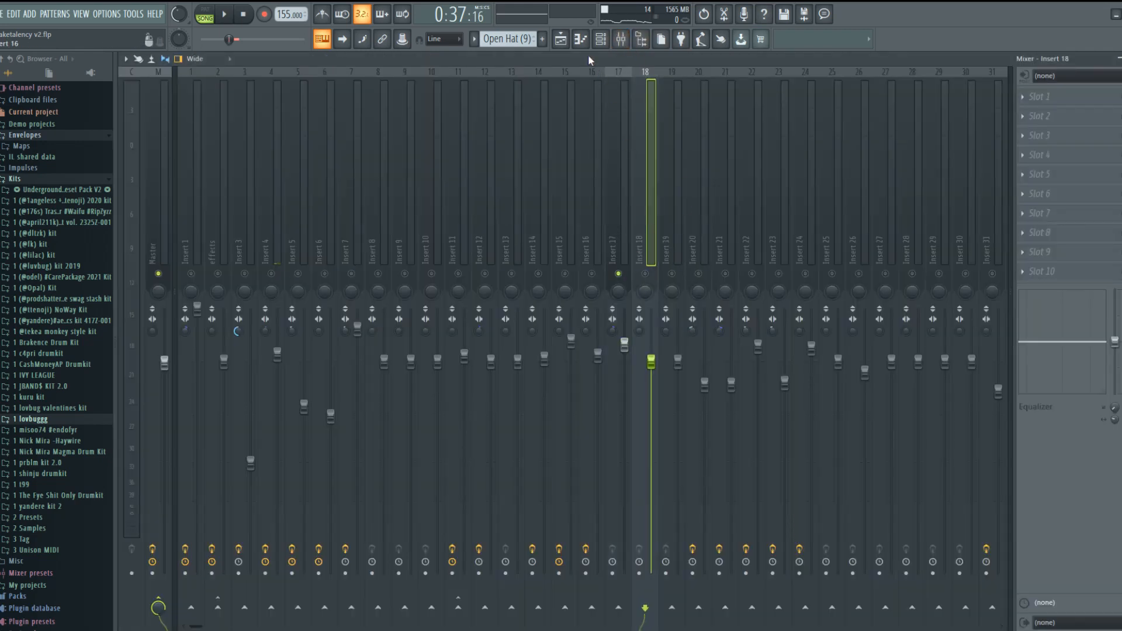
{"action": "left_click", "coordinate": [607, 44]}
{"action": "left_click", "coordinate": [606, 44]}
{"action": "left_click", "coordinate": [601, 286]}
{"action": "key", "text": "space"}
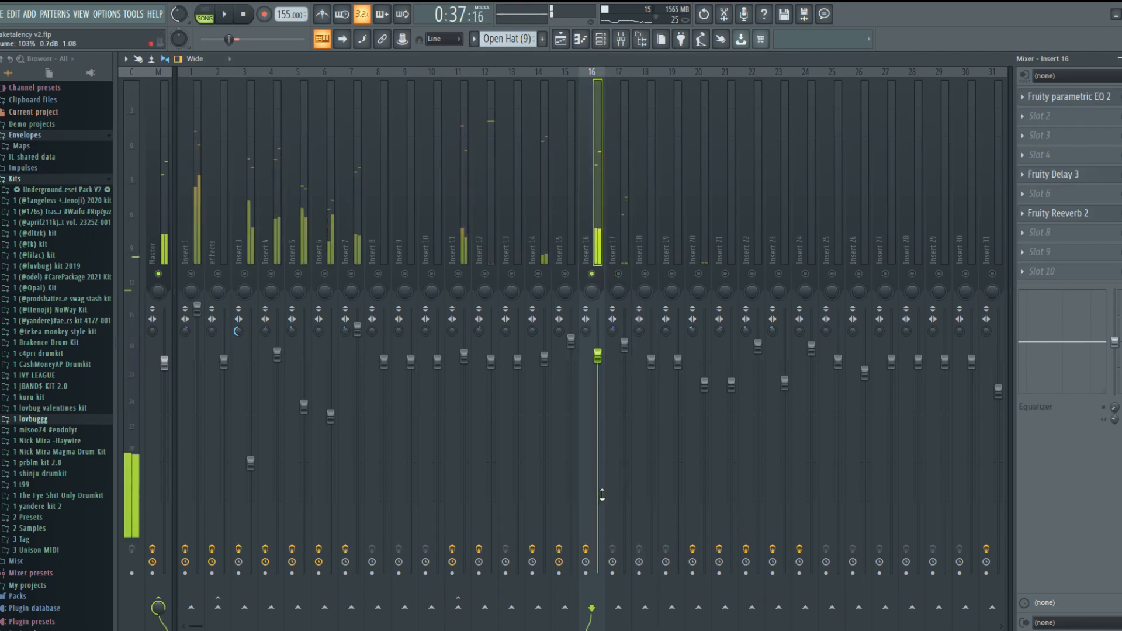
Inspect the Fruity parametric EQ 2, Fruity Delay 3 and Fruity Reeverb 2 on Insert 16, and close the effect windows
{"action": "left_click", "coordinate": [1060, 98]}
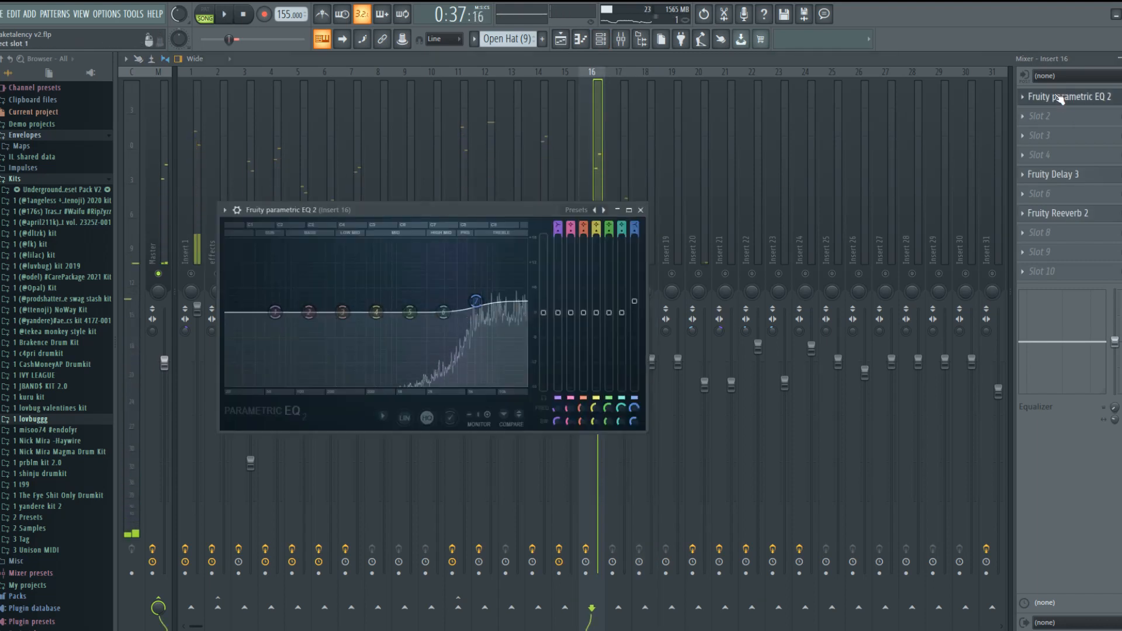
{"action": "left_click", "coordinate": [1060, 98]}
{"action": "left_click", "coordinate": [1059, 175]}
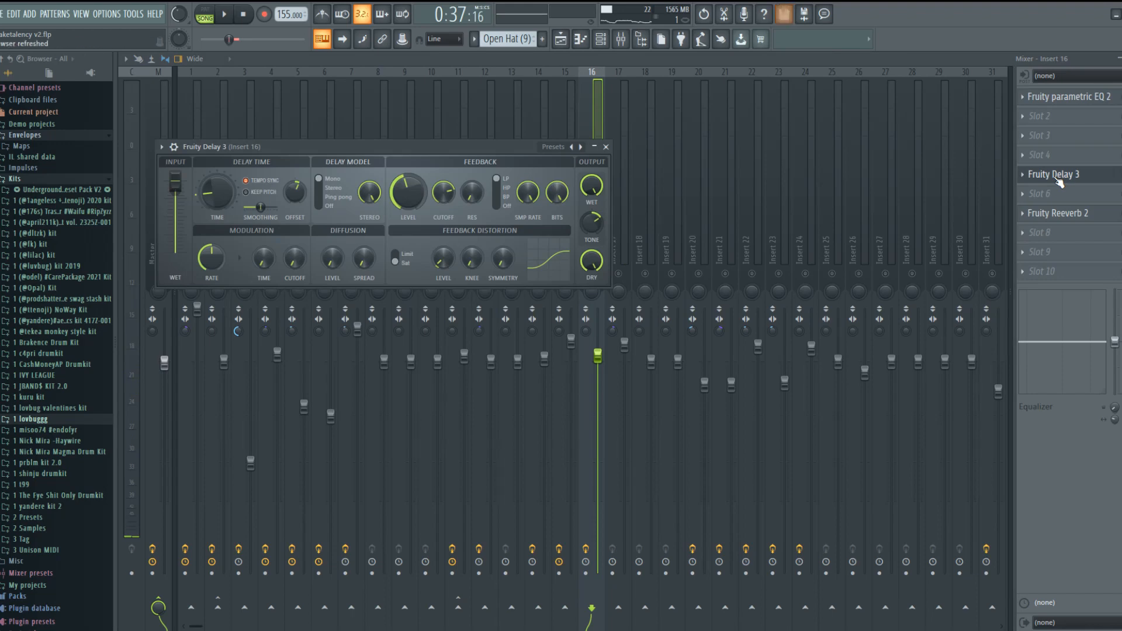
{"action": "left_click", "coordinate": [1059, 178]}
{"action": "left_click", "coordinate": [1060, 213]}
{"action": "left_click", "coordinate": [1059, 213]}
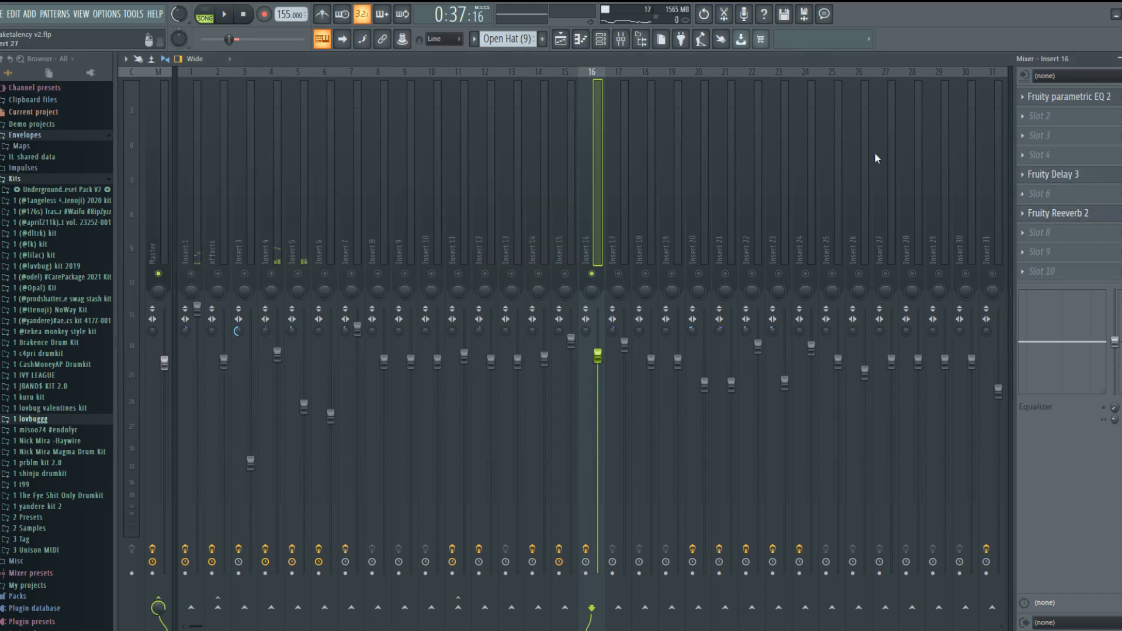
Open the normal crash pattern from Track 14 of the playlist in the piano roll, play its notes, and stop playback
{"action": "left_click", "coordinate": [581, 41]}
{"action": "left_click", "coordinate": [580, 42]}
{"action": "left_click", "coordinate": [561, 39]}
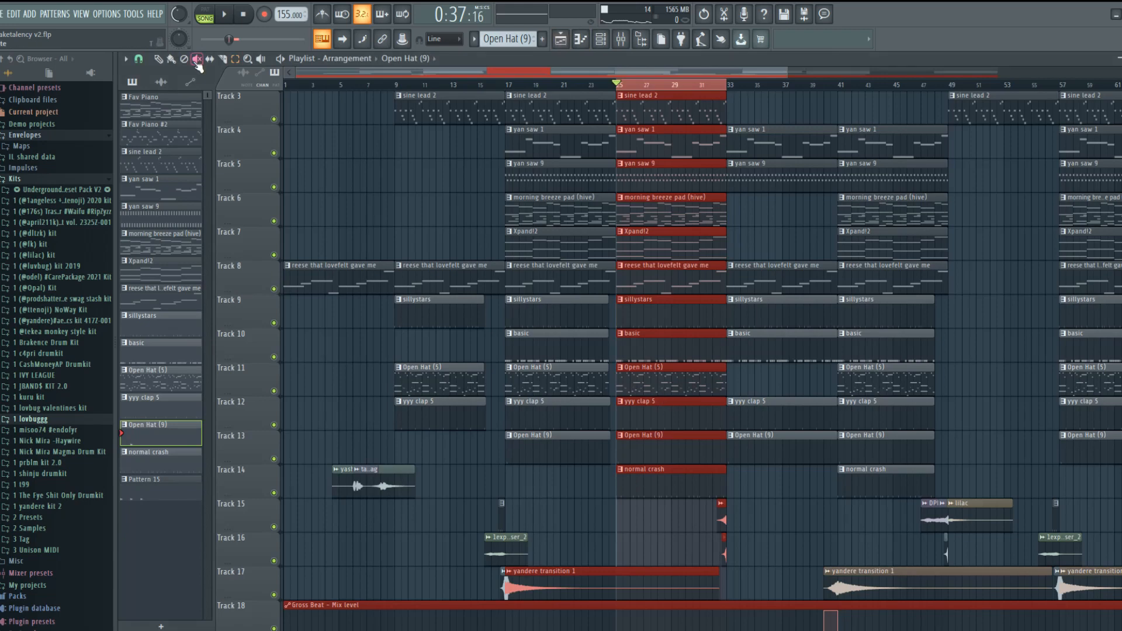
{"action": "double_click", "coordinate": [642, 483]}
{"action": "key", "text": "space"}
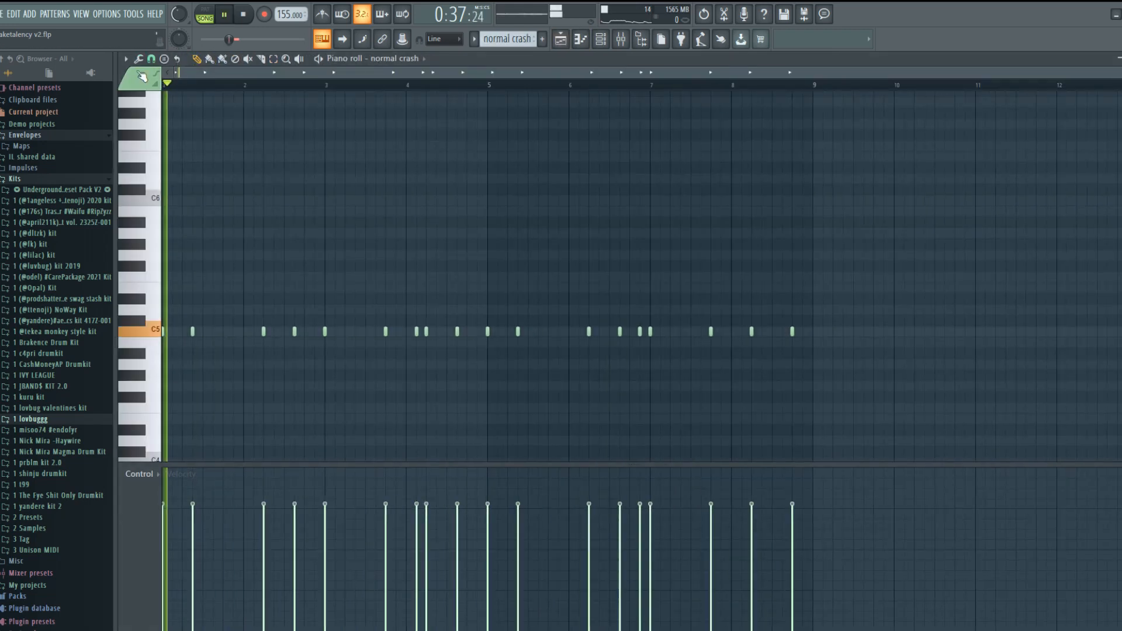
{"action": "key", "text": "space"}
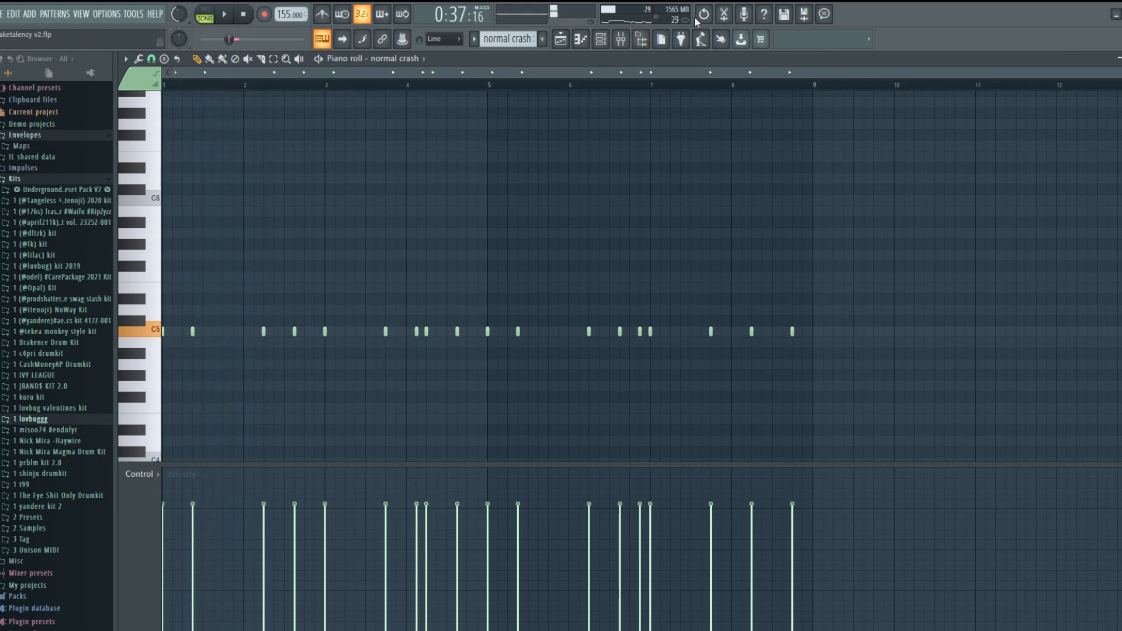
Play the soloed Insert 16 in the mixer, inspect its Fruity Delay 3, close the effect window and stop playback
{"action": "key", "text": "F9"}
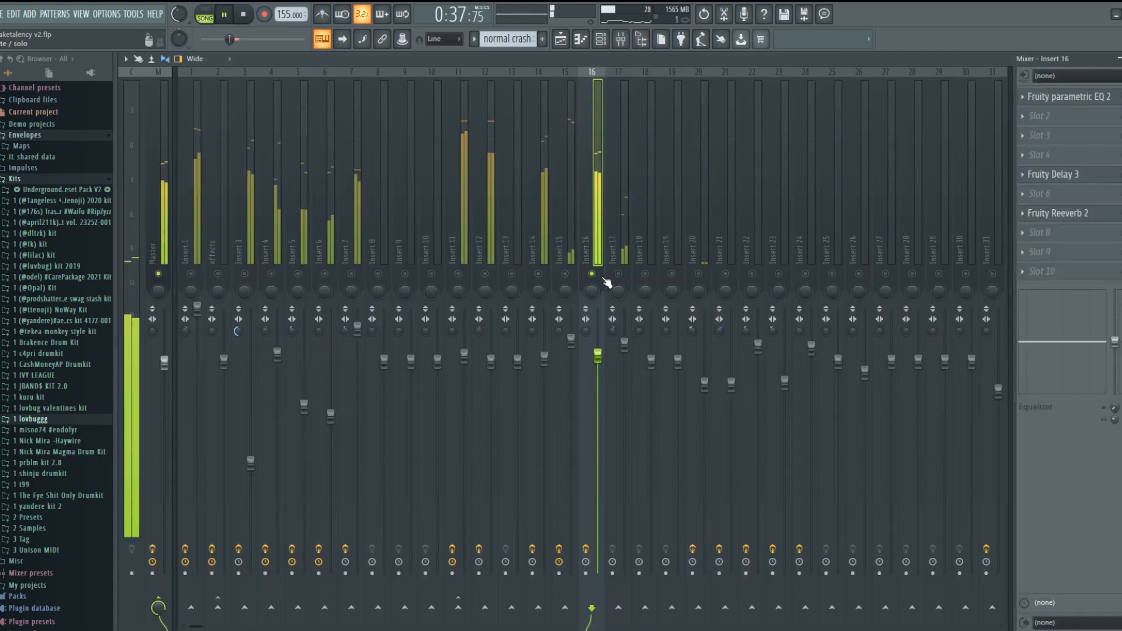
{"action": "left_click", "coordinate": [606, 43]}
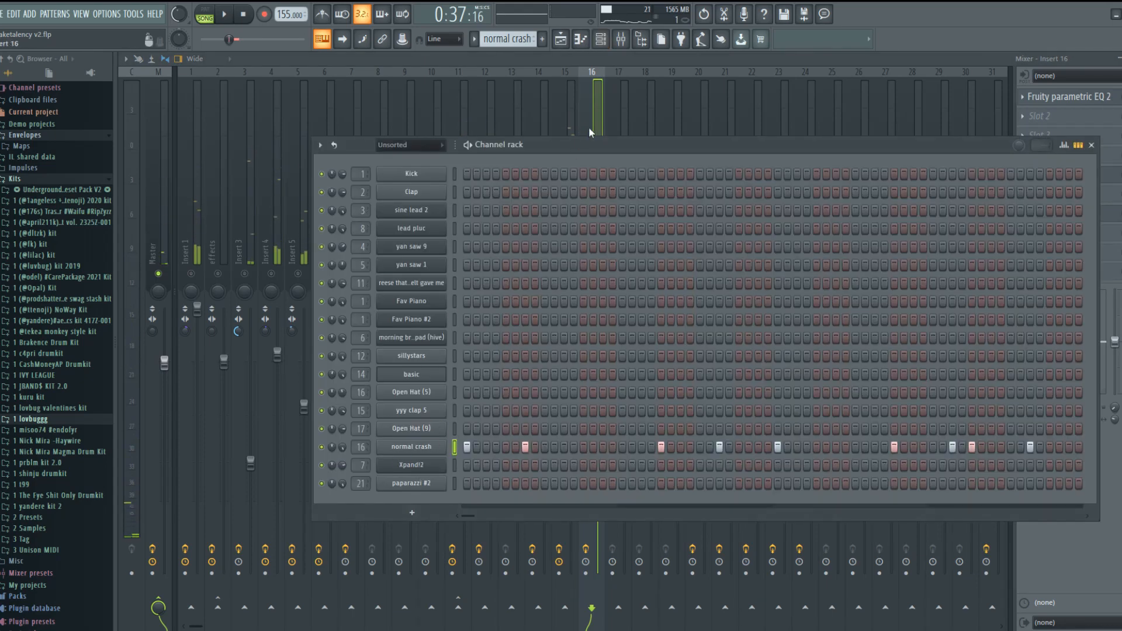
{"action": "key", "text": "F6"}
{"action": "key", "text": "space"}
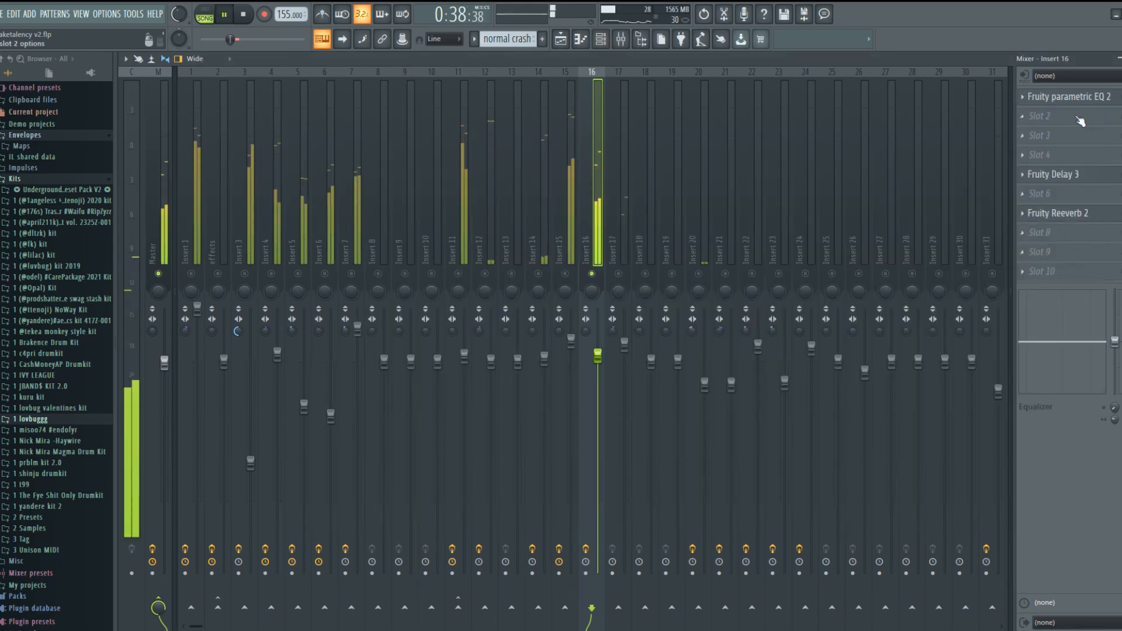
{"action": "left_click", "coordinate": [1057, 177]}
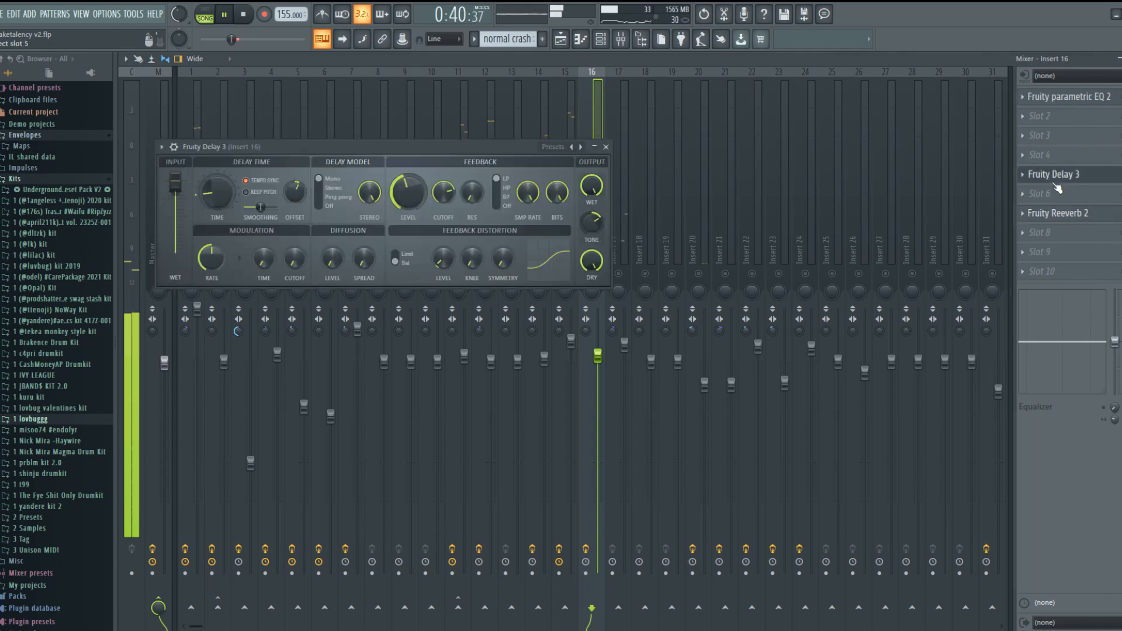
{"action": "left_click", "coordinate": [1055, 175]}
{"action": "key", "text": "space"}
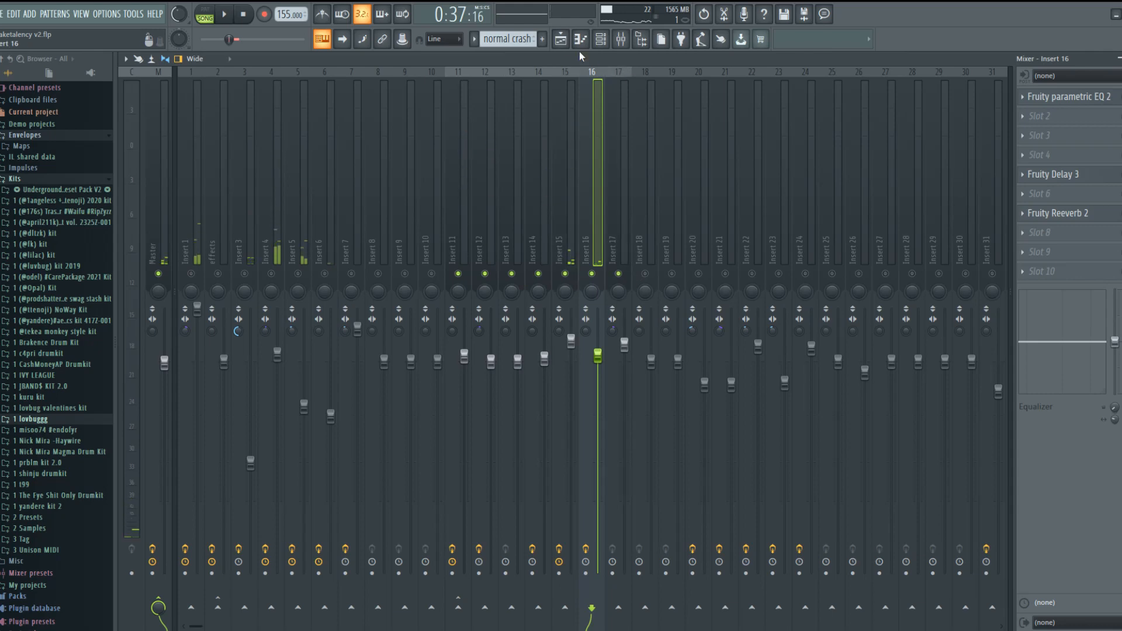
Add Insert 10 to the unmuted drum inserts and play the selected bars 25 to 33 in the playlist
{"action": "key", "text": "F5"}
{"action": "key", "text": "space"}
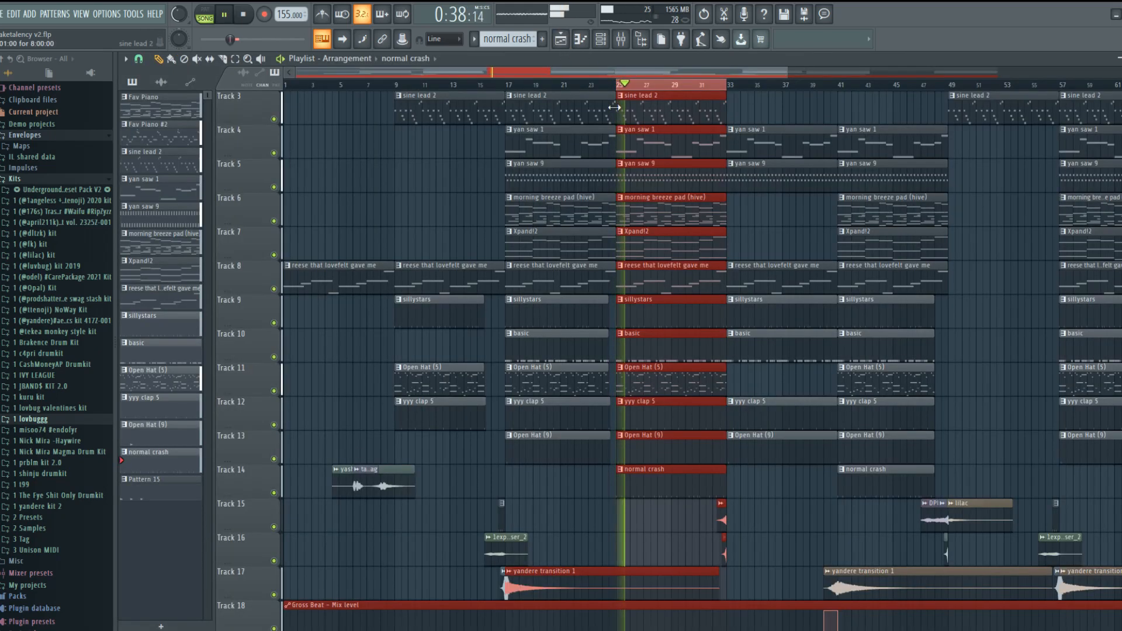
{"action": "key", "text": "space"}
{"action": "key", "text": "F9"}
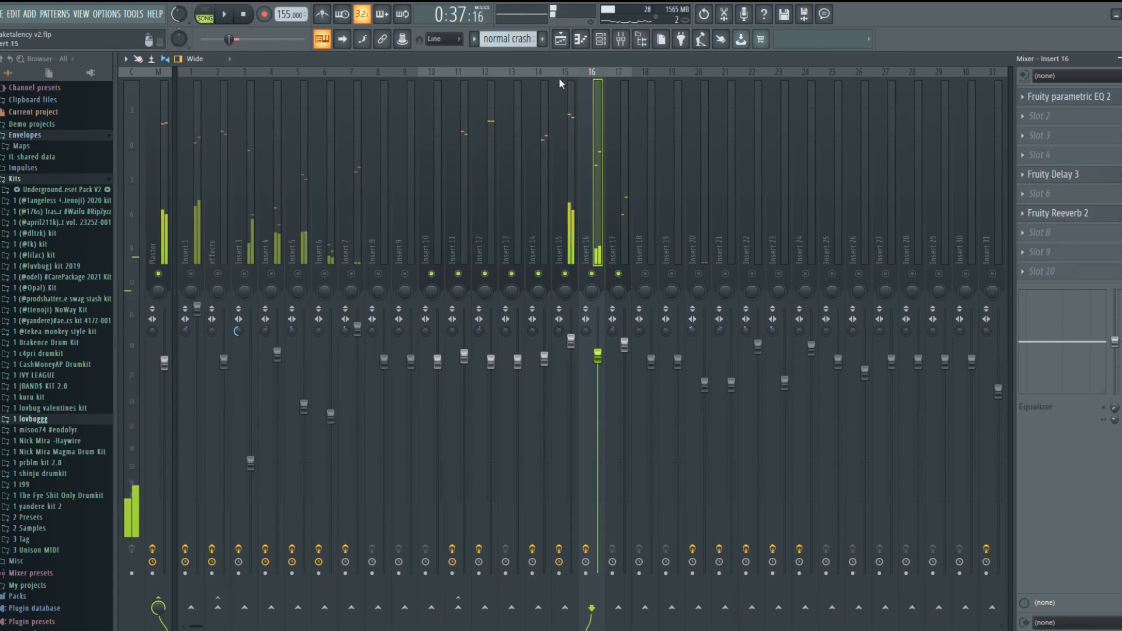
{"action": "key", "text": "F5"}
{"action": "scroll", "coordinate": [581, 219], "scroll_direction": "up", "scroll_amount": 4}
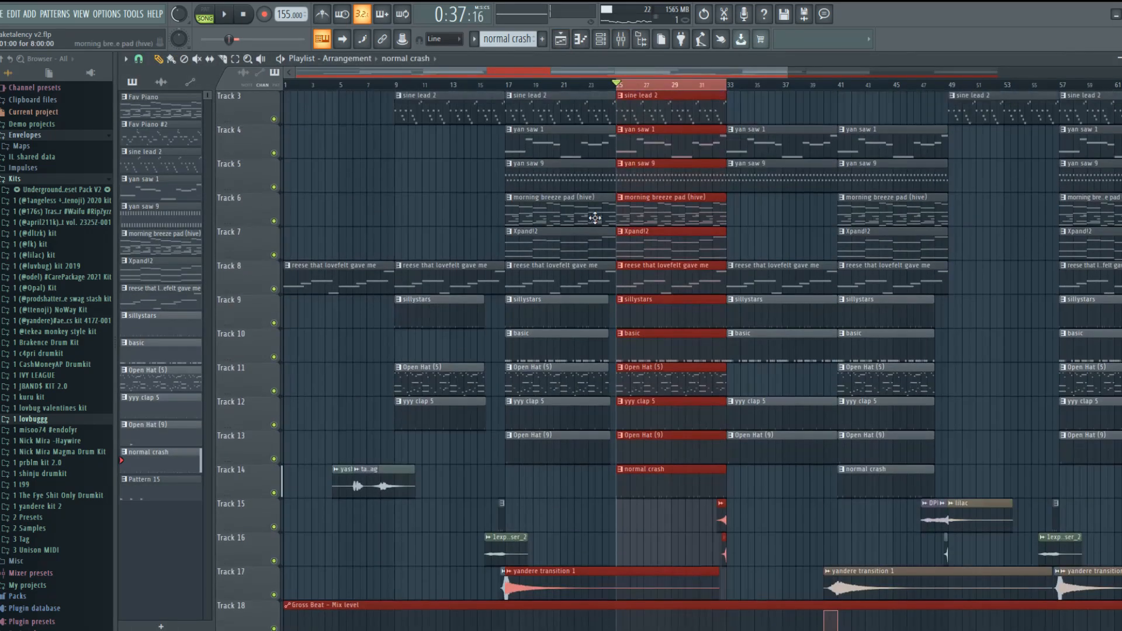
{"action": "scroll", "coordinate": [595, 218], "scroll_direction": "up", "scroll_amount": 1}
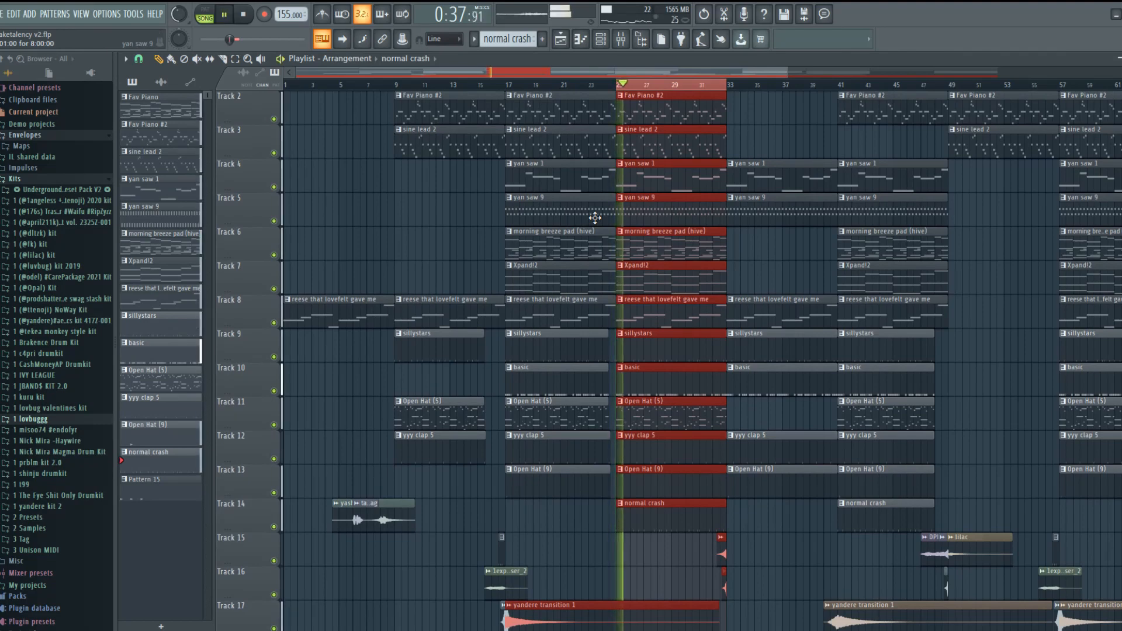
Select Insert 11 in the mixer and play the unmuted drum inserts together
{"action": "key", "text": "space"}
{"action": "key", "text": "F9"}
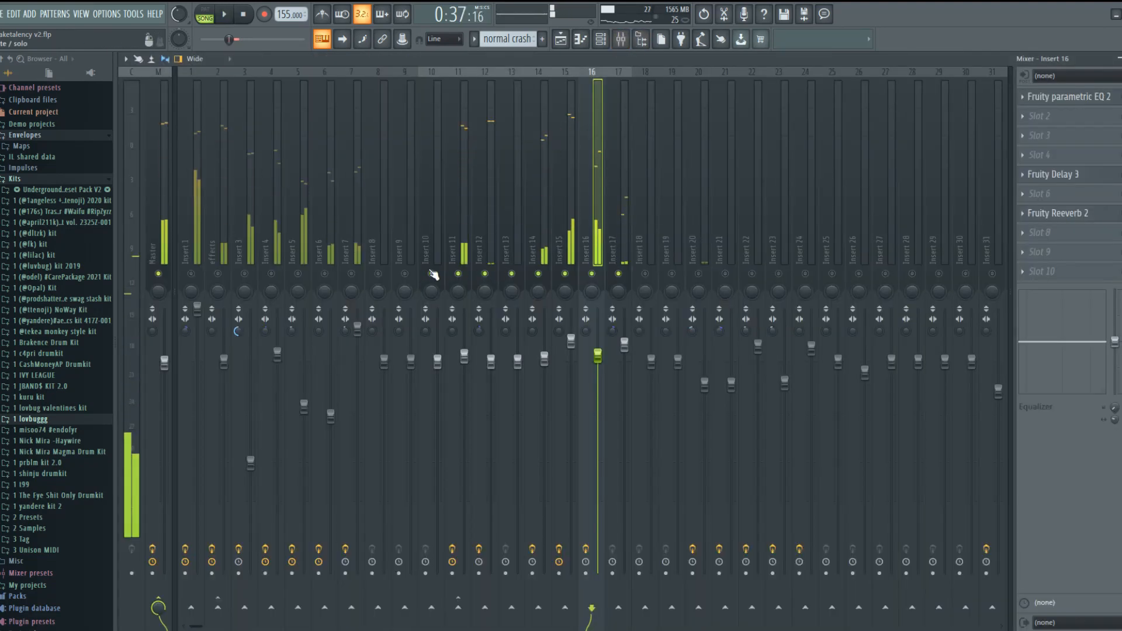
{"action": "left_click", "coordinate": [468, 244]}
{"action": "key", "text": "space"}
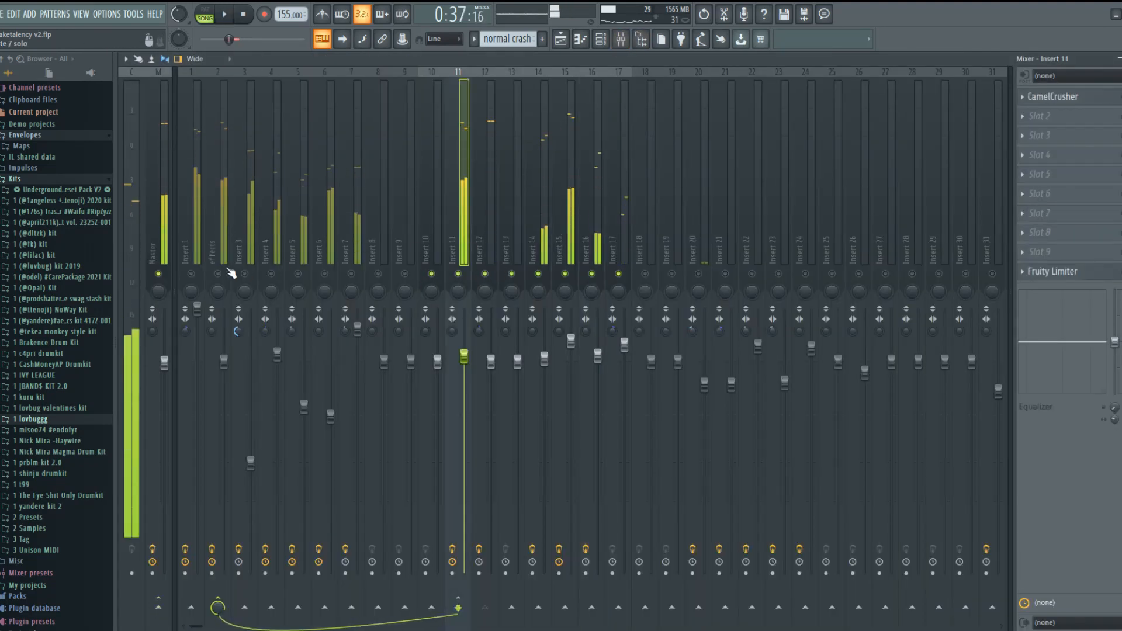
{"action": "key", "text": "space"}
Play the drum layers through the selected bars in the playlist, view the tracks down to Track 22, and stop playback
{"action": "left_click", "coordinate": [580, 39]}
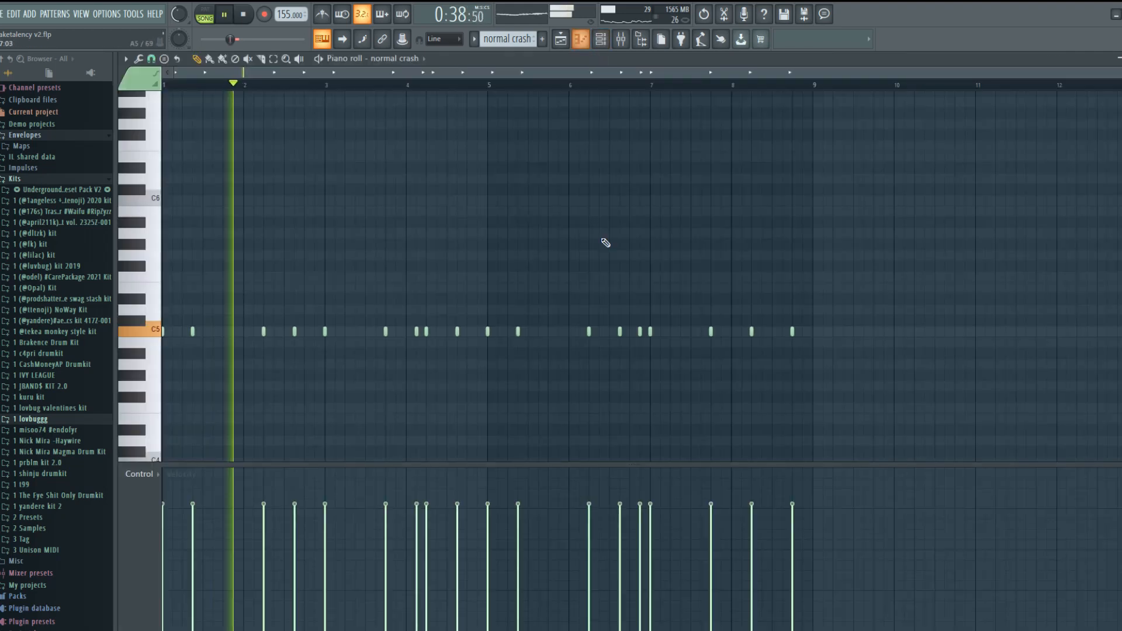
{"action": "key", "text": "F5"}
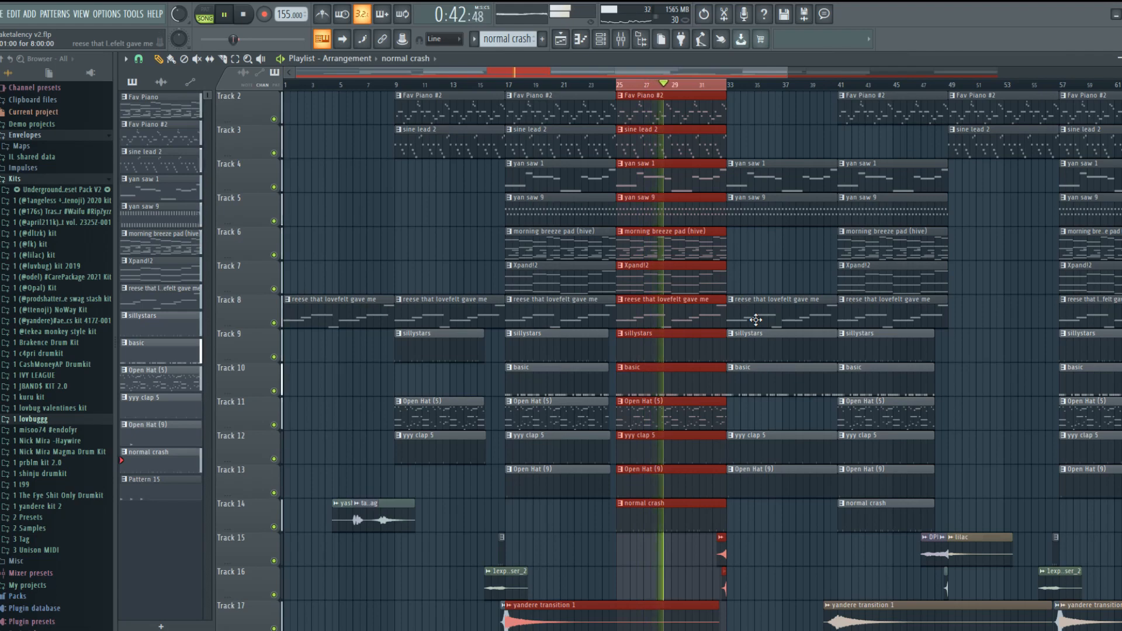
{"action": "scroll", "coordinate": [756, 320], "scroll_direction": "down", "scroll_amount": 8}
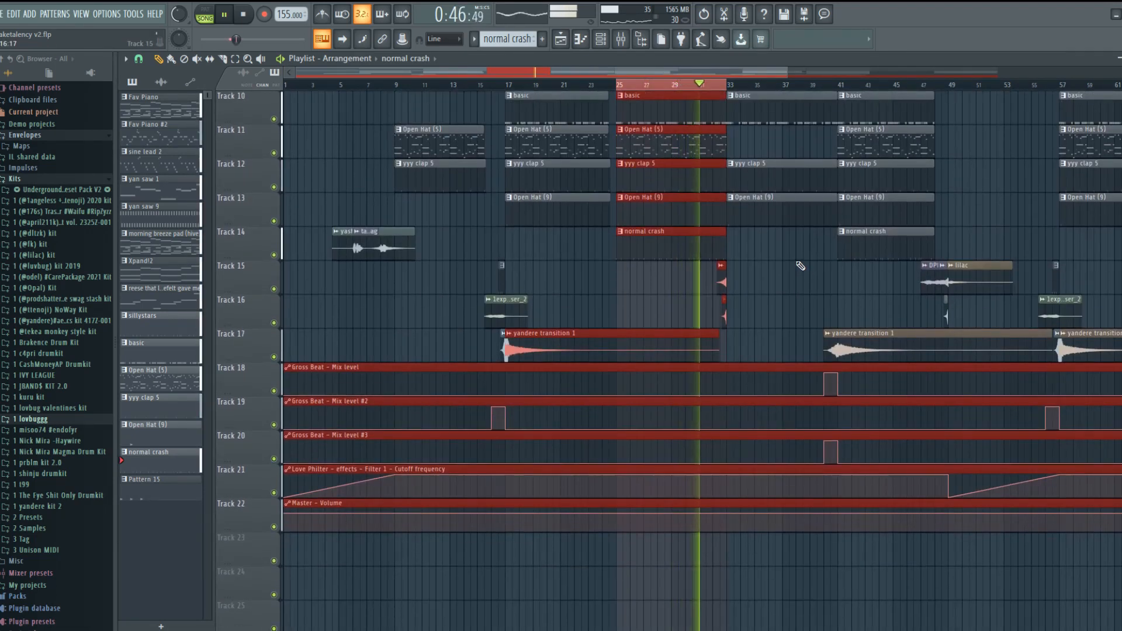
{"action": "scroll", "coordinate": [743, 263], "scroll_direction": "up", "scroll_amount": 4}
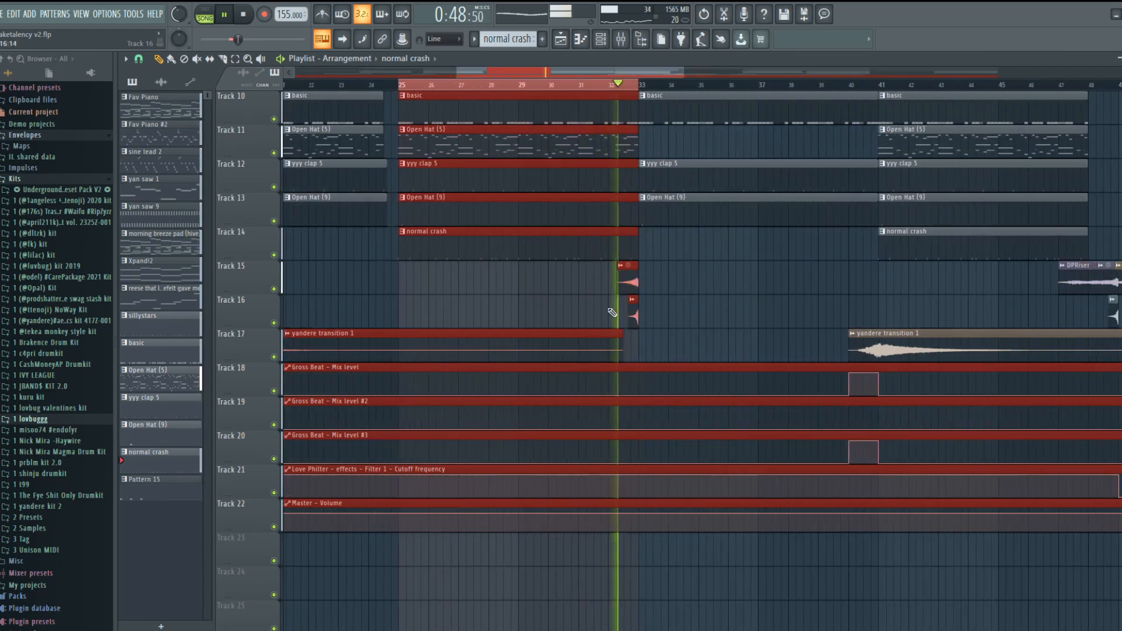
{"action": "scroll", "coordinate": [612, 313], "scroll_direction": "down", "scroll_amount": 2}
{"action": "key", "text": "space"}
Clear the time selection in the playlist and unmute all the mixer tracks
{"action": "scroll", "coordinate": [601, 188], "scroll_direction": "up", "scroll_amount": 8}
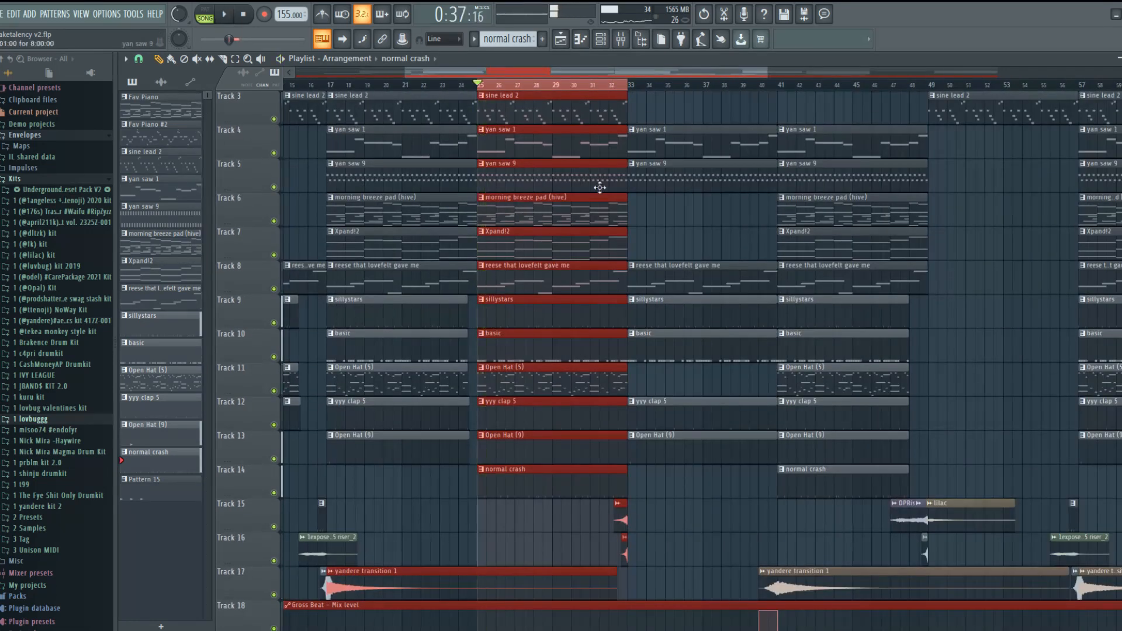
{"action": "scroll", "coordinate": [494, 147], "scroll_direction": "up", "scroll_amount": 1}
{"action": "left_click", "coordinate": [505, 92]}
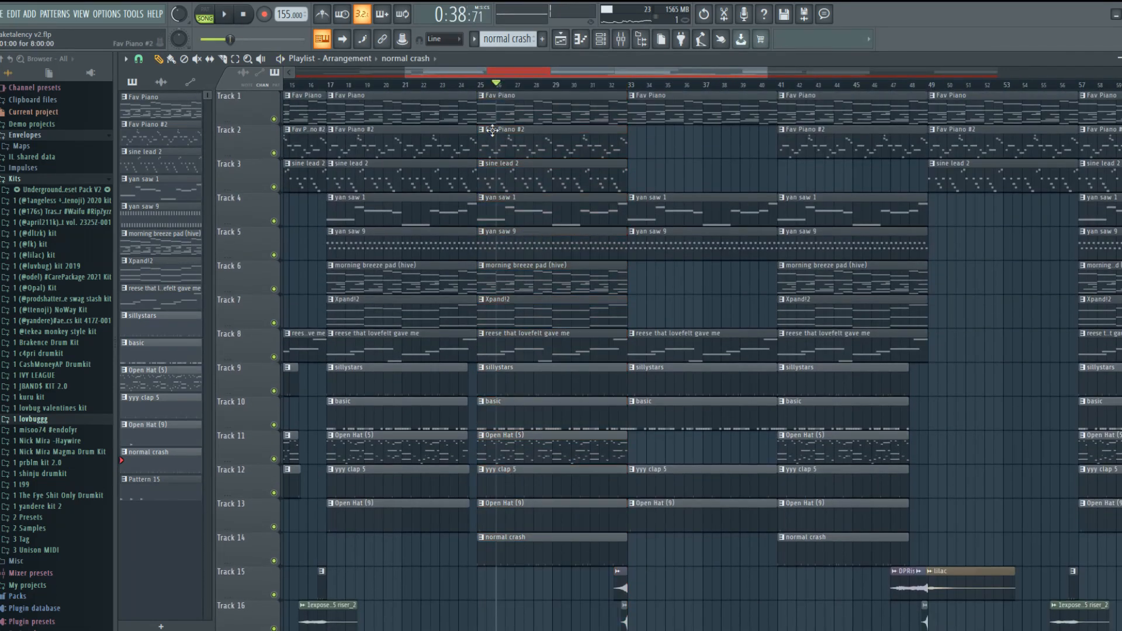
{"action": "scroll", "coordinate": [621, 78], "scroll_direction": "down", "scroll_amount": 2}
{"action": "left_click", "coordinate": [620, 39]}
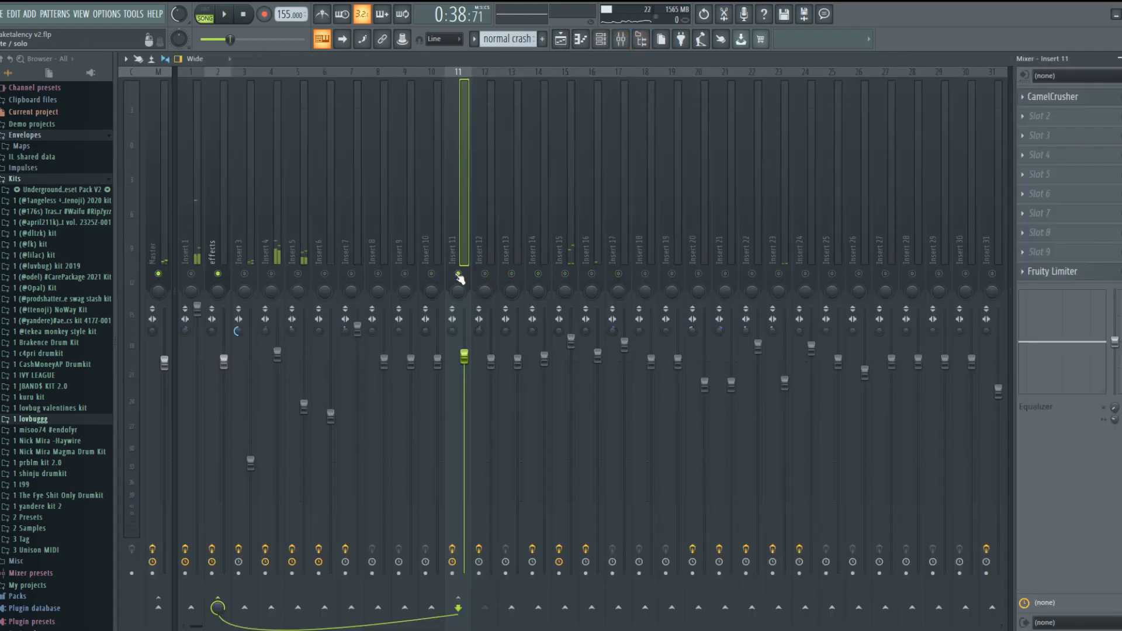
{"action": "left_click", "coordinate": [560, 42]}
{"action": "left_click", "coordinate": [560, 46]}
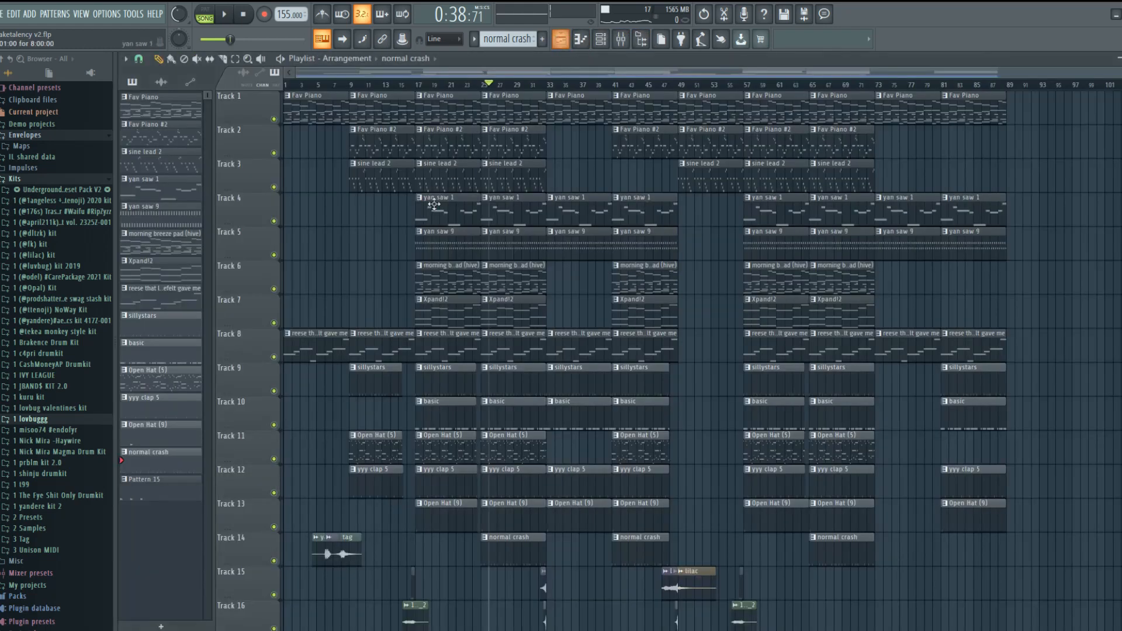
Examine the playlist arrangement, focusing on the transition sounds and Gross Beat automation just before bar 17
{"action": "scroll", "coordinate": [396, 415], "scroll_direction": "down", "scroll_amount": 2}
{"action": "scroll", "coordinate": [350, 491], "scroll_direction": "up", "scroll_amount": 2}
{"action": "scroll", "coordinate": [321, 534], "scroll_direction": "up", "scroll_amount": 4}
{"action": "scroll", "coordinate": [354, 497], "scroll_direction": "down", "scroll_amount": 4}
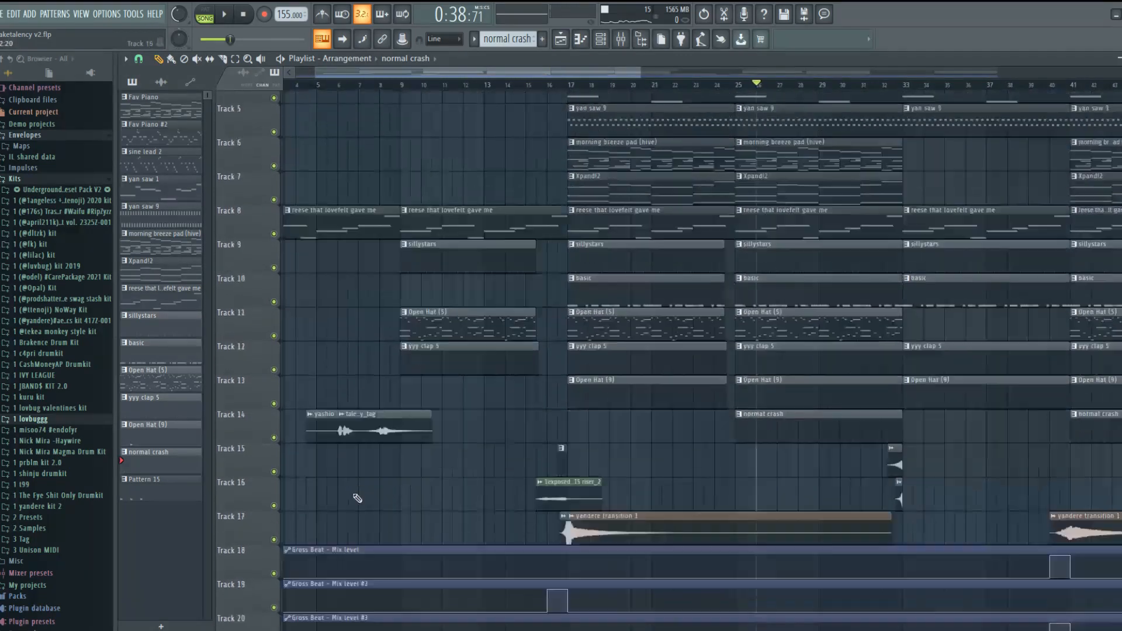
{"action": "scroll", "coordinate": [588, 406], "scroll_direction": "down", "scroll_amount": 7}
{"action": "scroll", "coordinate": [584, 288], "scroll_direction": "up", "scroll_amount": 3}
{"action": "scroll", "coordinate": [515, 281], "scroll_direction": "up", "scroll_amount": 5}
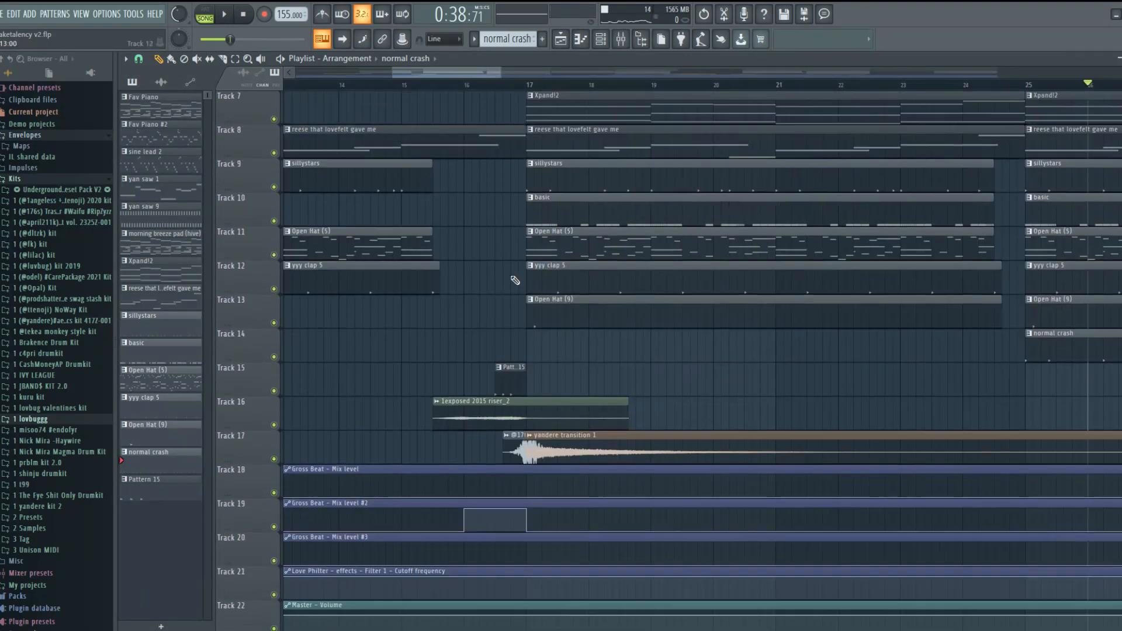
Select the effects track in the mixer, and open and close its violet philter
{"action": "left_click", "coordinate": [623, 44]}
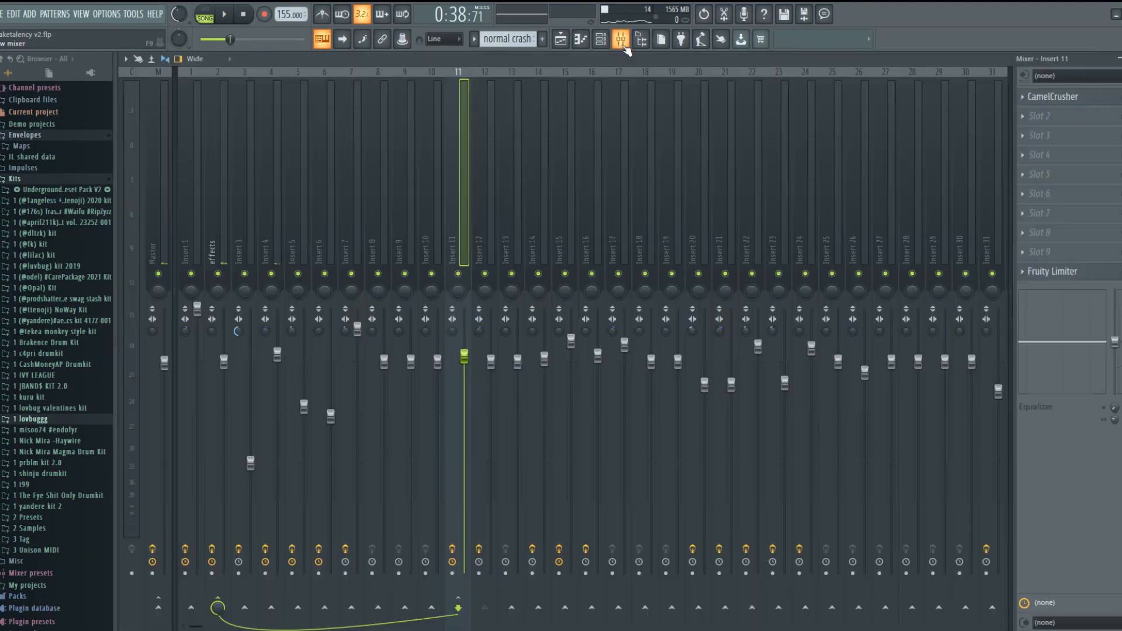
{"action": "left_click", "coordinate": [217, 261]}
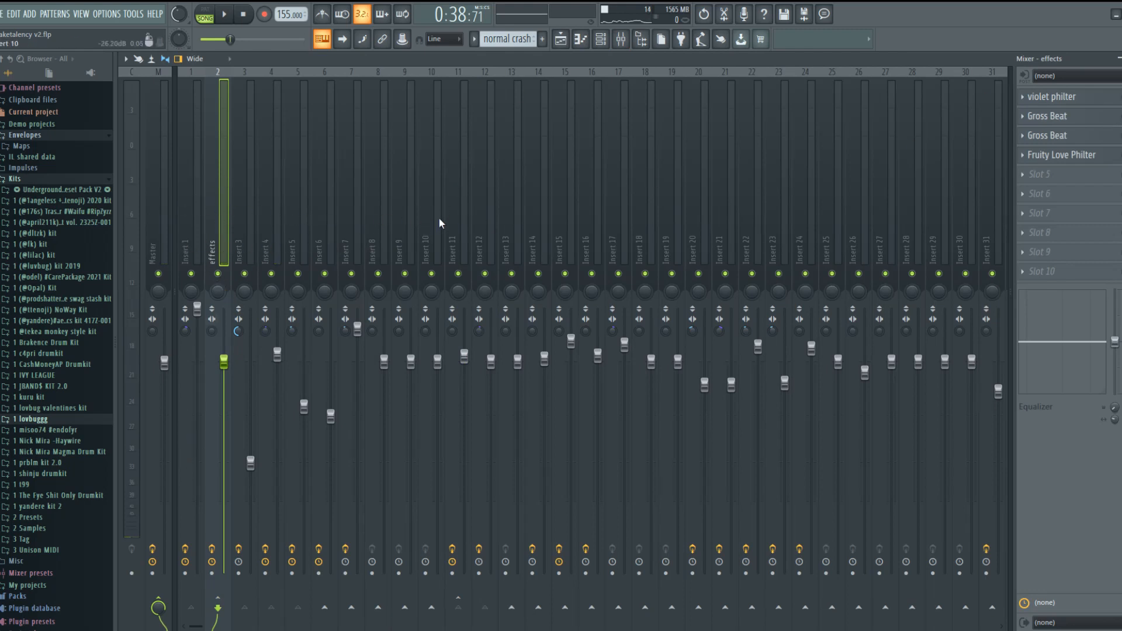
{"action": "left_click", "coordinate": [1072, 99]}
{"action": "left_click", "coordinate": [1071, 98]}
Play the Gross Beat - Mix level #2 automation section on Track 19 from bar 16 in the playlist
{"action": "key", "text": "F5"}
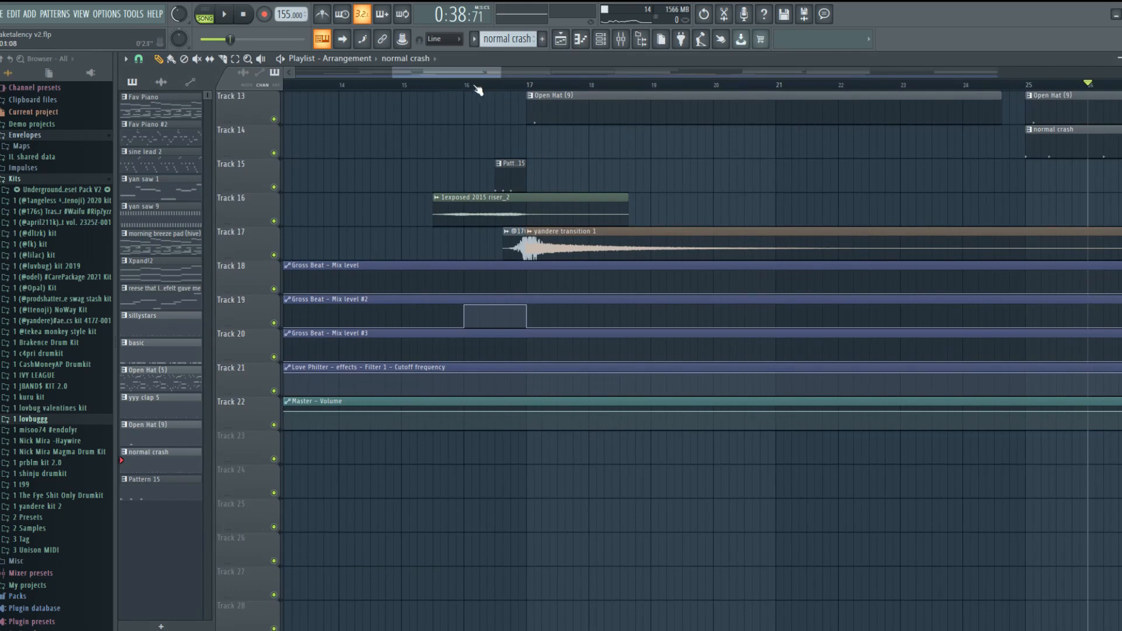
{"action": "left_click", "coordinate": [466, 86]}
{"action": "key", "text": "space"}
{"action": "scroll", "coordinate": [701, 175], "scroll_direction": "down", "scroll_amount": 3}
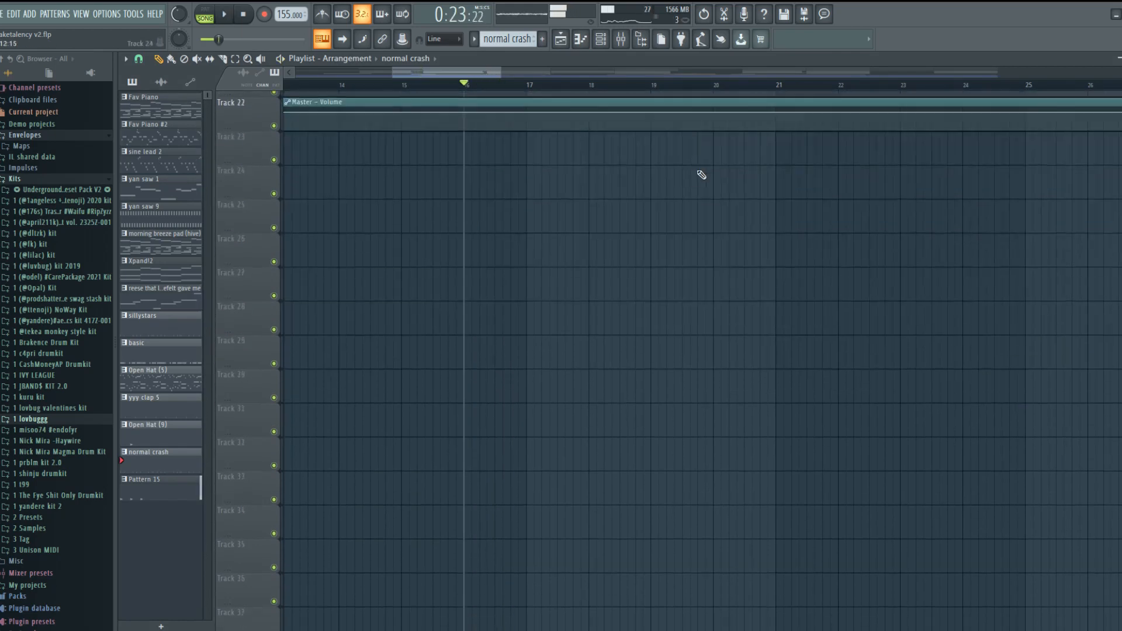
{"action": "scroll", "coordinate": [702, 175], "scroll_direction": "up", "scroll_amount": 5}
Play the section around bar 40 where the Gross Beat mix levels on Tracks 18 and 20 are automated
{"action": "left_click", "coordinate": [991, 87]}
{"action": "key", "text": "space"}
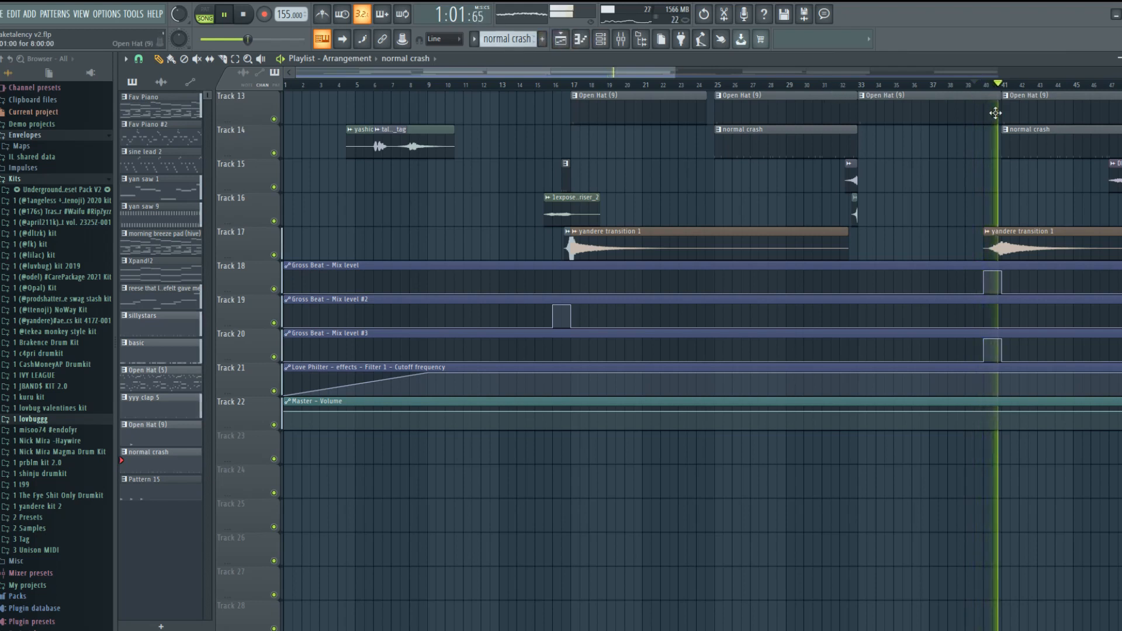
{"action": "key", "text": "space"}
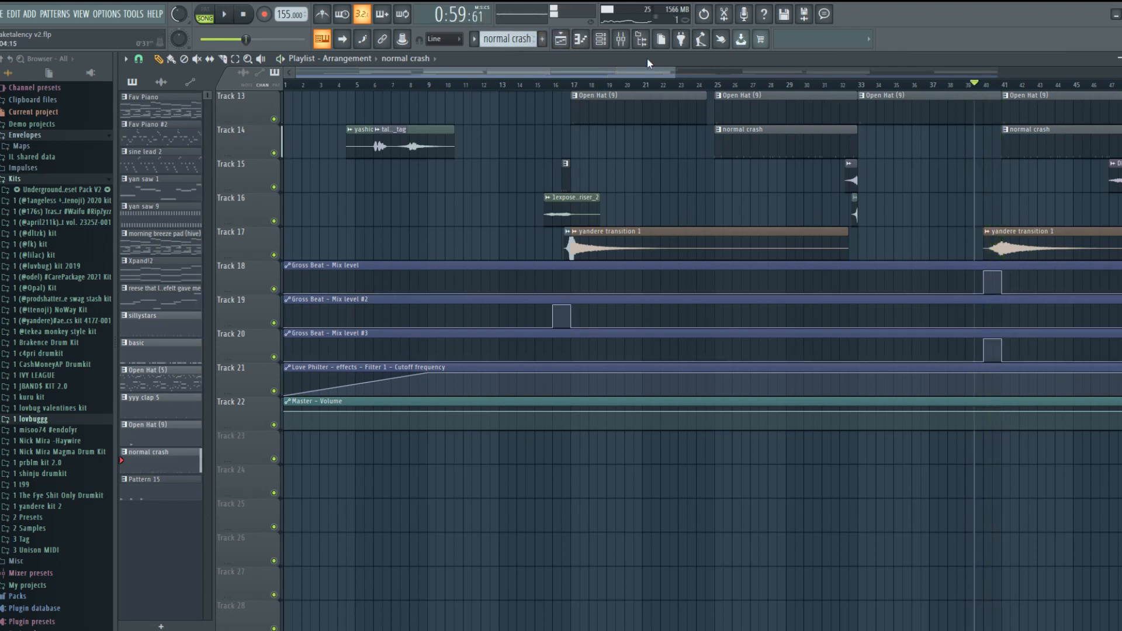
Play the effects track in the mixer, stop playback, and open the Gross Beat in slot 3
{"action": "left_click", "coordinate": [621, 39]}
{"action": "key", "text": "space"}
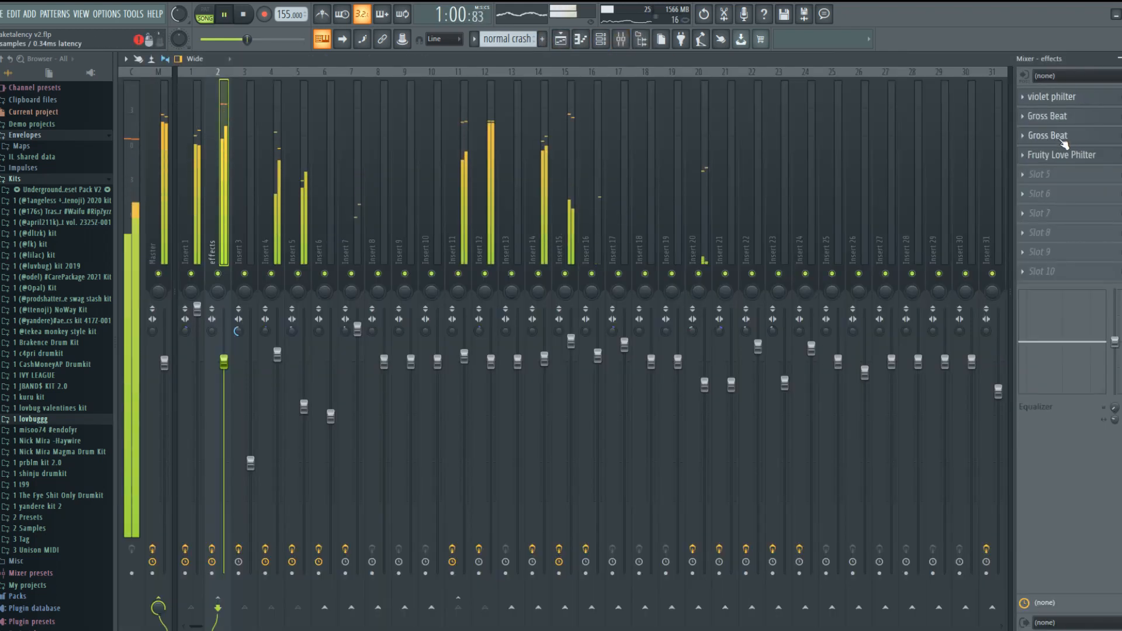
{"action": "key", "text": "space"}
{"action": "left_click", "coordinate": [1048, 136]}
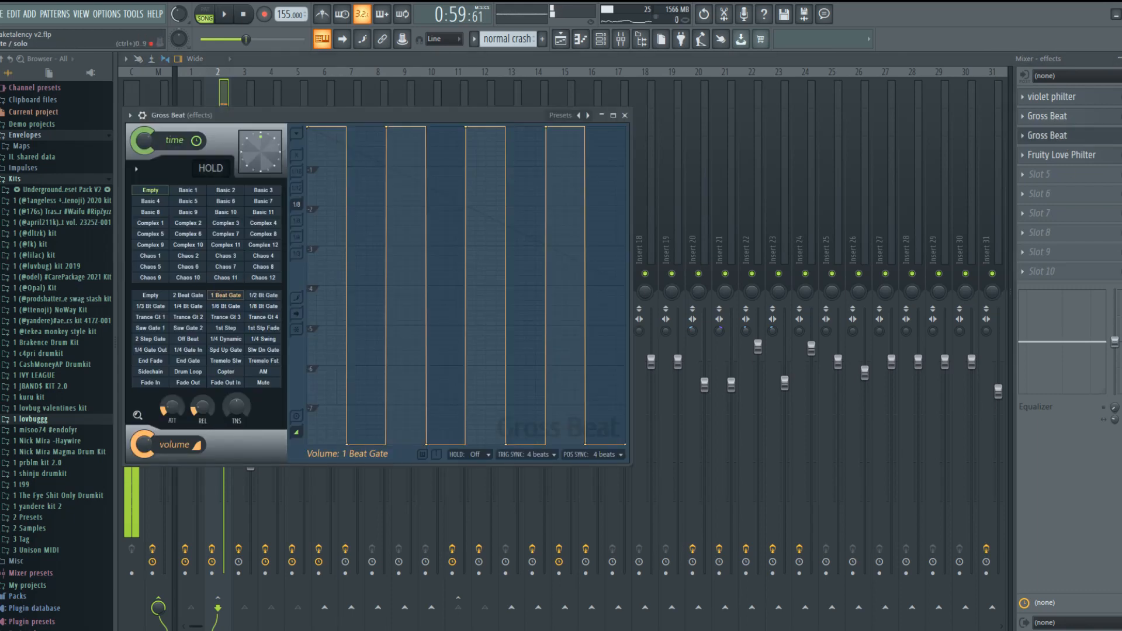
Return to bar 16 in the playlist, and inspect the slot 2 Gross Beat and Fruity Love Philter on the effects track
{"action": "left_click", "coordinate": [558, 41]}
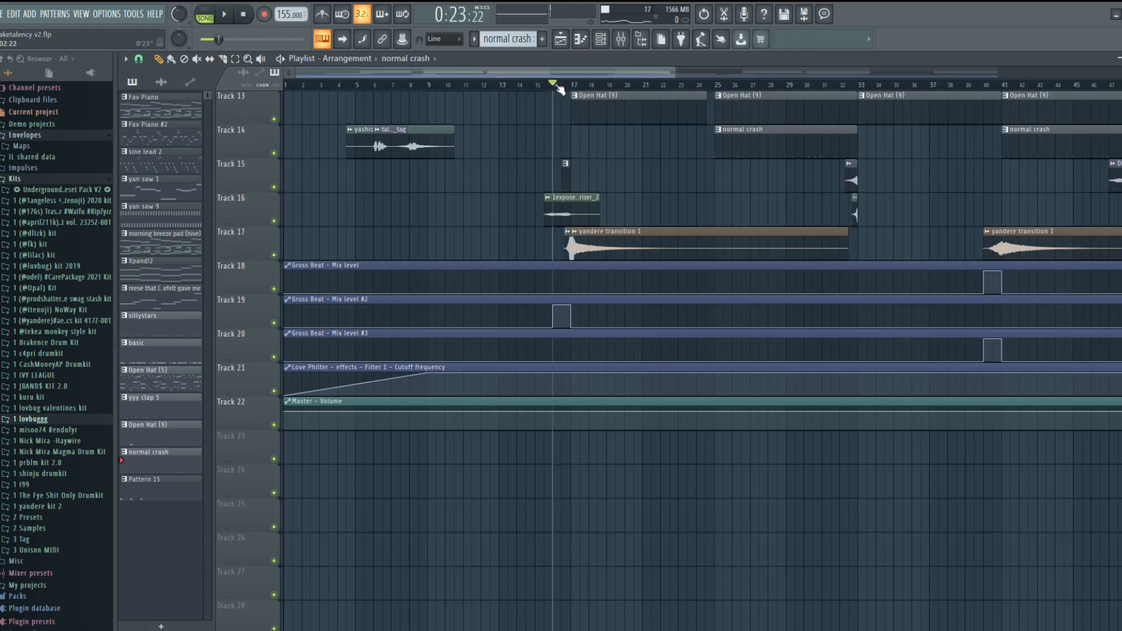
{"action": "left_click", "coordinate": [623, 43]}
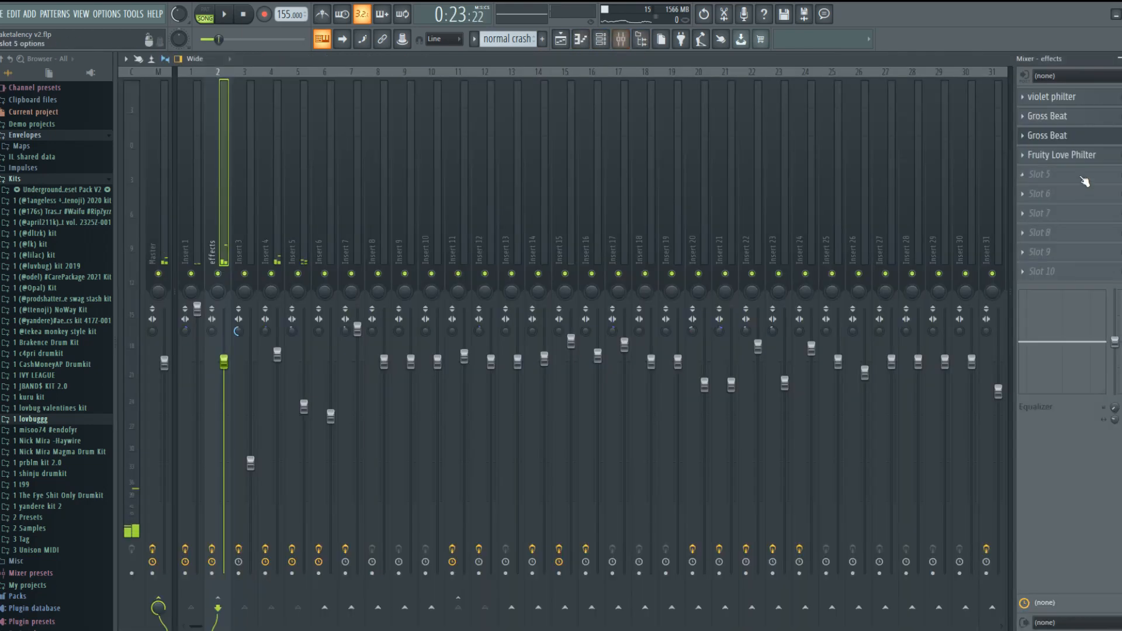
{"action": "left_click", "coordinate": [1064, 123]}
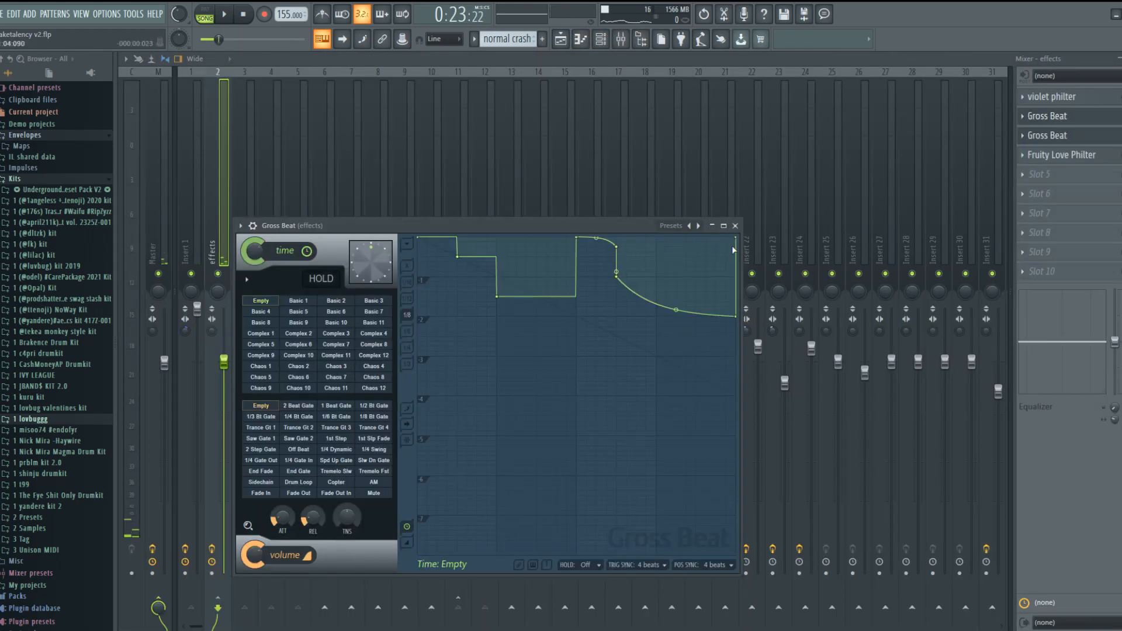
{"action": "left_click", "coordinate": [735, 226]}
{"action": "left_click", "coordinate": [1065, 154]}
{"action": "left_click", "coordinate": [1067, 155]}
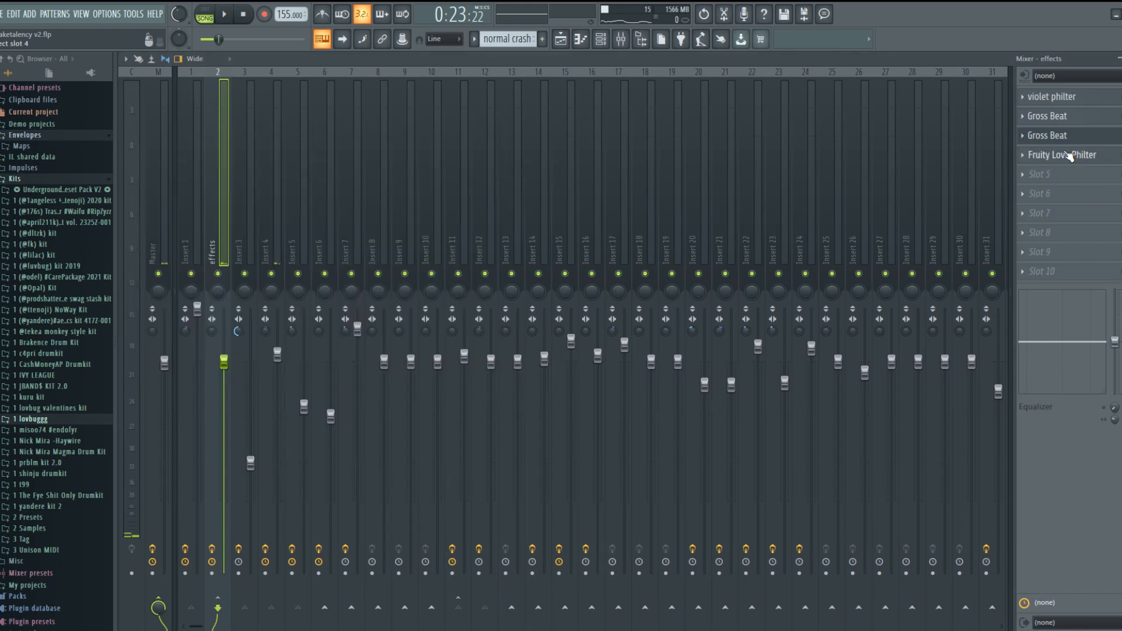
Play the playlist from bar 47 through the Love Philter cutoff frequency automation on Track 21
{"action": "left_click", "coordinate": [561, 41]}
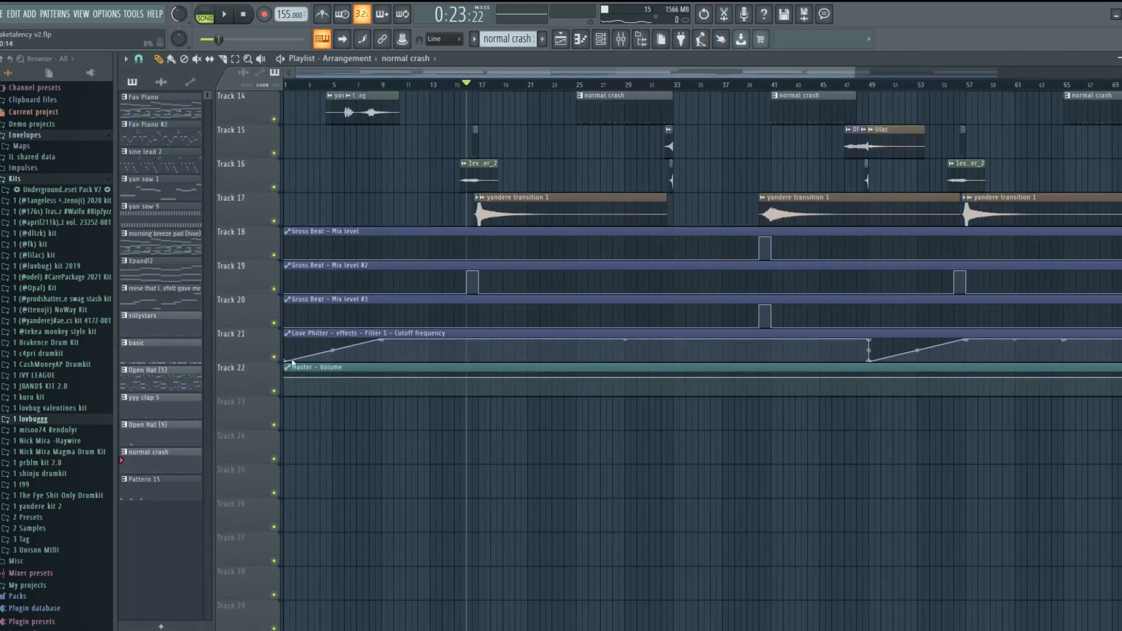
{"action": "scroll", "coordinate": [886, 243], "scroll_direction": "down", "scroll_amount": 2}
{"action": "left_click", "coordinate": [766, 85]}
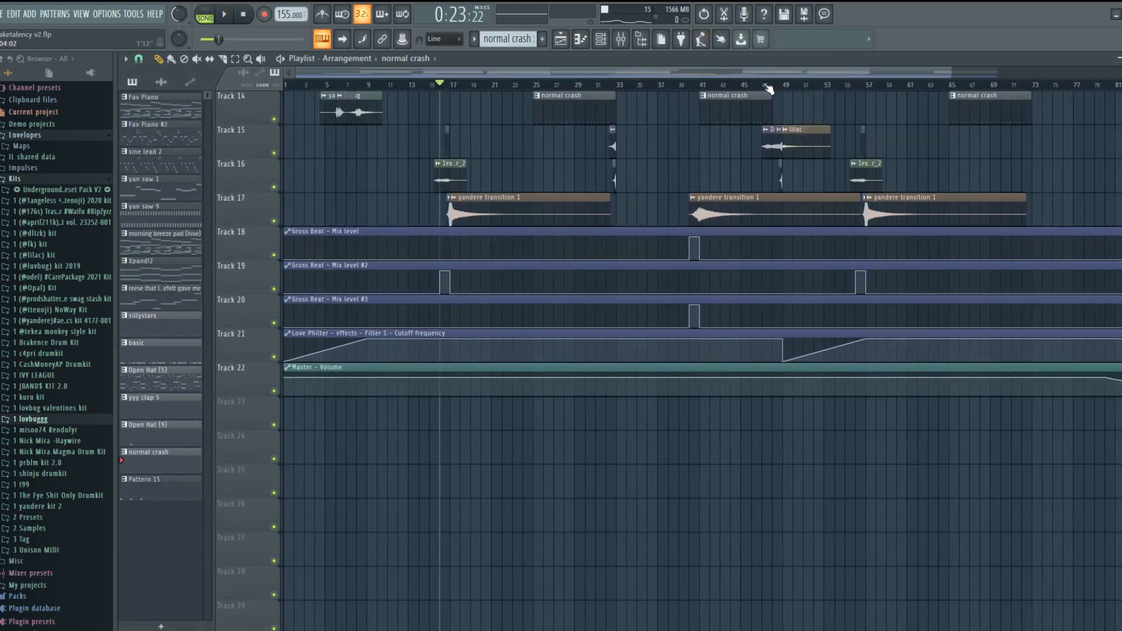
{"action": "key", "text": "space"}
{"action": "scroll", "coordinate": [781, 311], "scroll_direction": "up", "scroll_amount": 2}
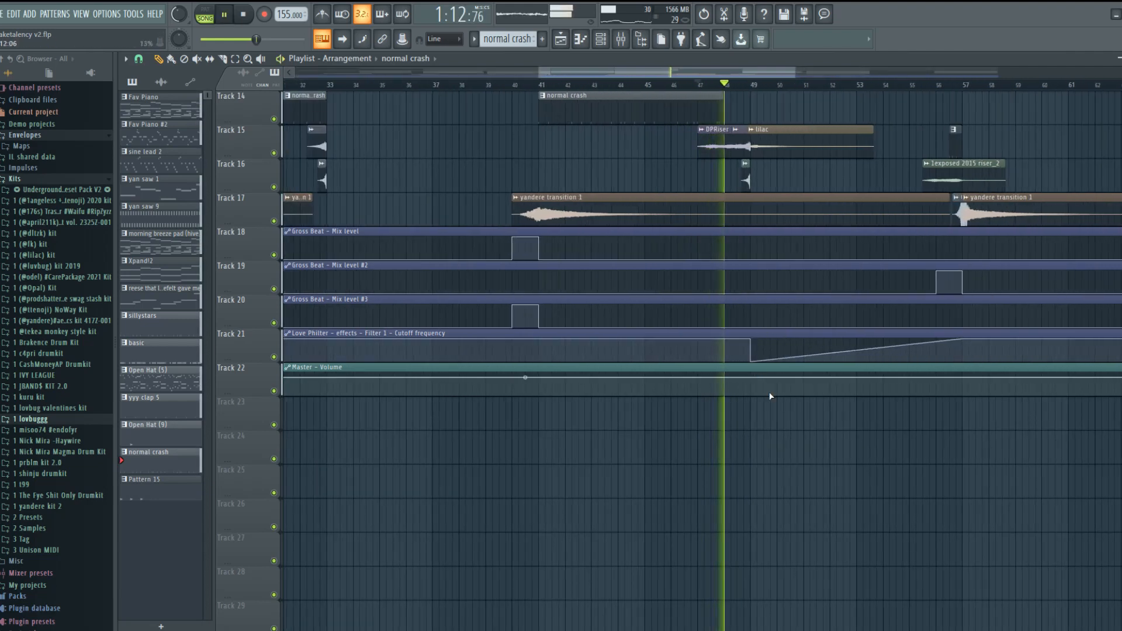
{"action": "scroll", "coordinate": [777, 327], "scroll_direction": "right", "scroll_amount": 1}
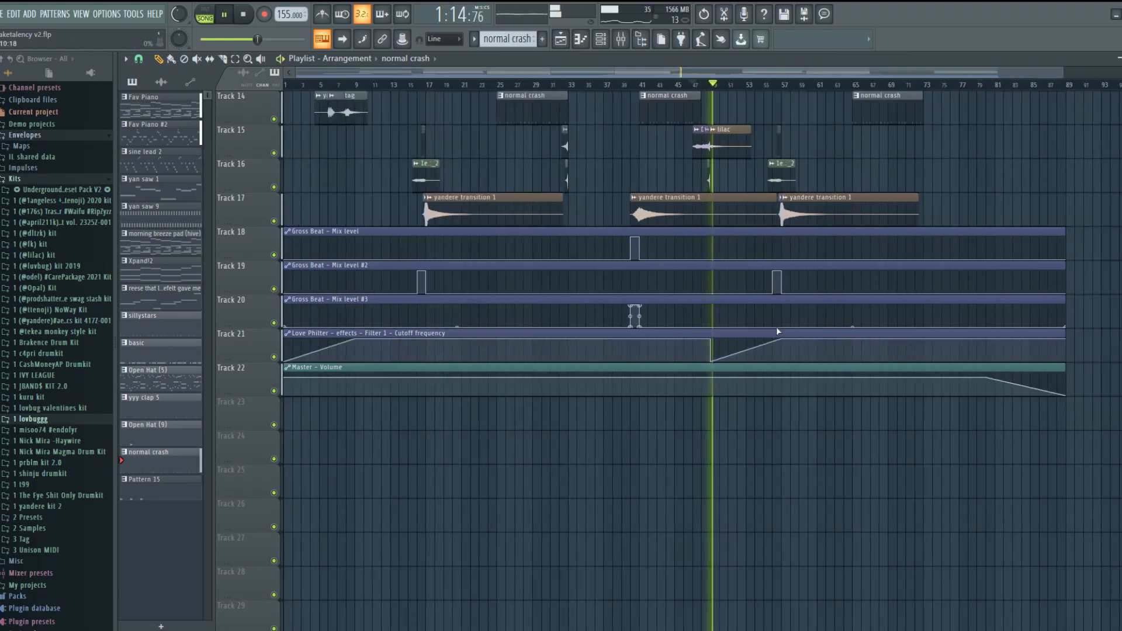
{"action": "scroll", "coordinate": [741, 298], "scroll_direction": "right", "scroll_amount": 3}
{"action": "scroll", "coordinate": [748, 146], "scroll_direction": "up", "scroll_amount": 3}
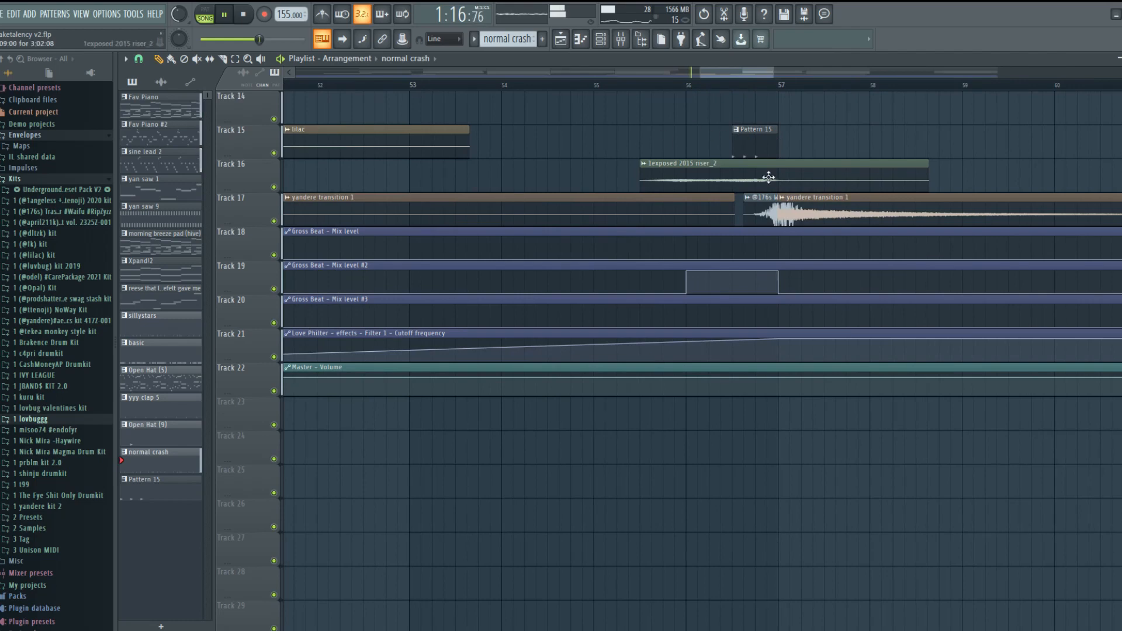
Examine the drum break and the riser and transition clips on Tracks 8 to 17 between bars 45 and 57 during playback
{"action": "scroll", "coordinate": [646, 155], "scroll_direction": "up", "scroll_amount": 3}
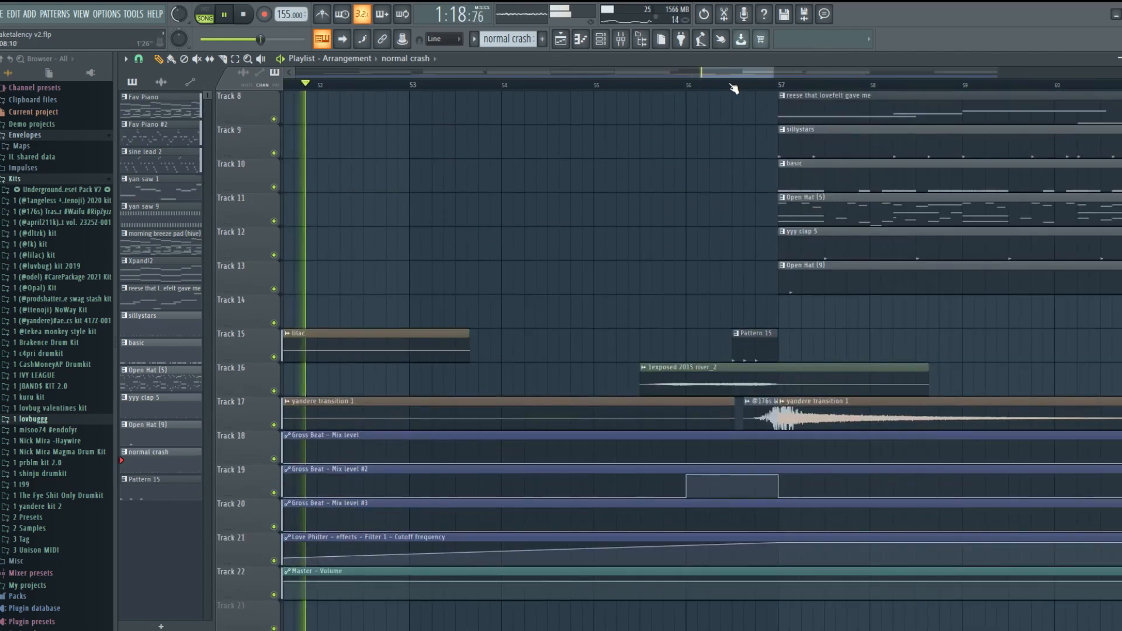
{"action": "scroll", "coordinate": [634, 339], "scroll_direction": "left", "scroll_amount": 4}
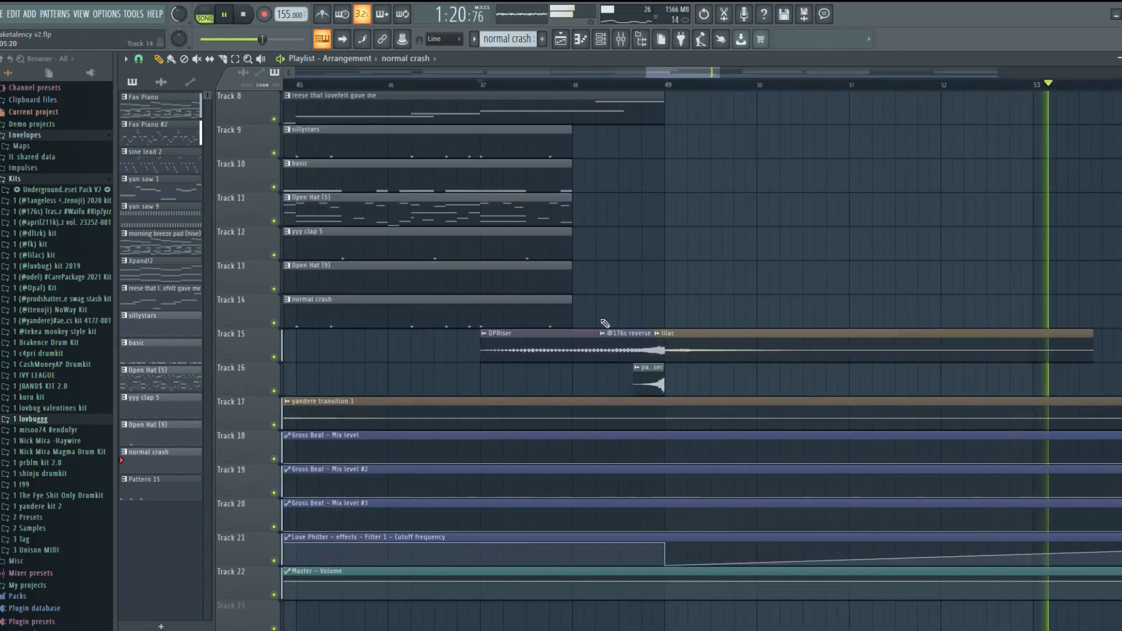
{"action": "scroll", "coordinate": [719, 339], "scroll_direction": "down", "scroll_amount": 2}
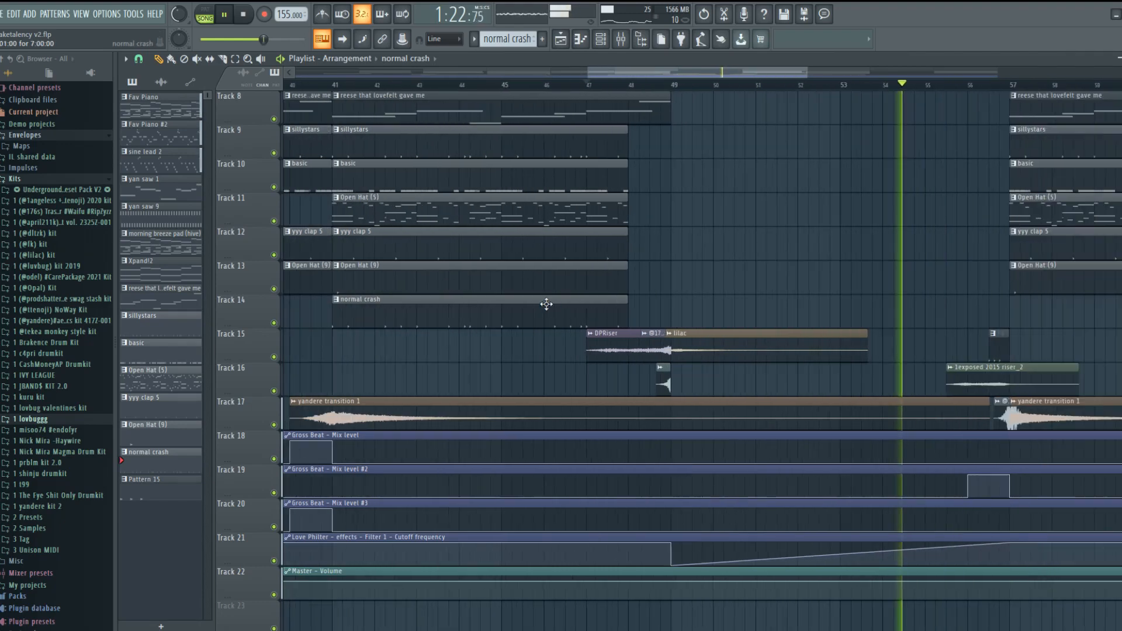
{"action": "scroll", "coordinate": [546, 305], "scroll_direction": "down", "scroll_amount": 3}
{"action": "left_click_drag", "start_coordinate": [569, 70], "coordinate": [478, 69]}
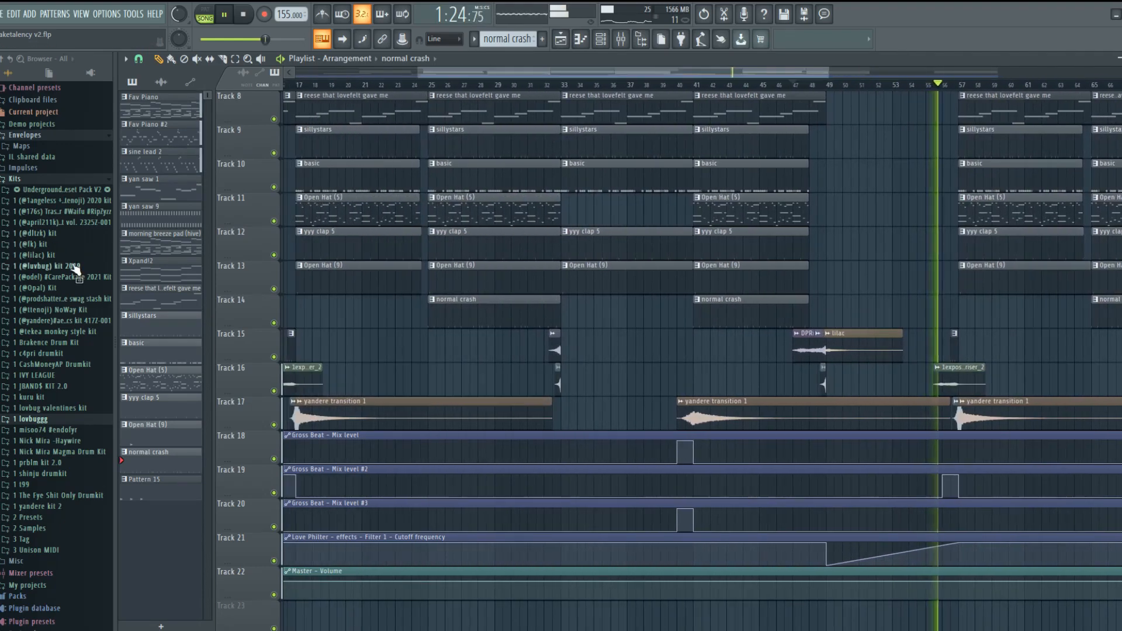
Play up to the drop at bar 57, stop playback, and review the full arrangement from Track 1 to Track 22
{"action": "scroll", "coordinate": [709, 238], "scroll_direction": "down", "scroll_amount": 3}
{"action": "scroll", "coordinate": [759, 130], "scroll_direction": "up", "scroll_amount": 2}
{"action": "scroll", "coordinate": [758, 131], "scroll_direction": "up", "scroll_amount": 5}
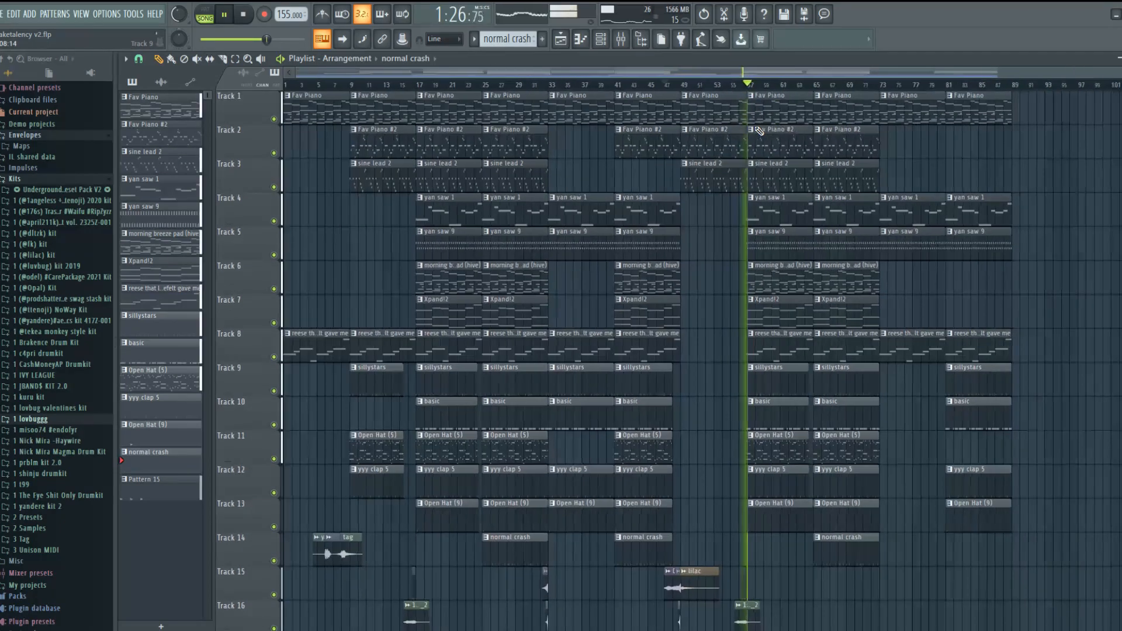
{"action": "key", "text": "space"}
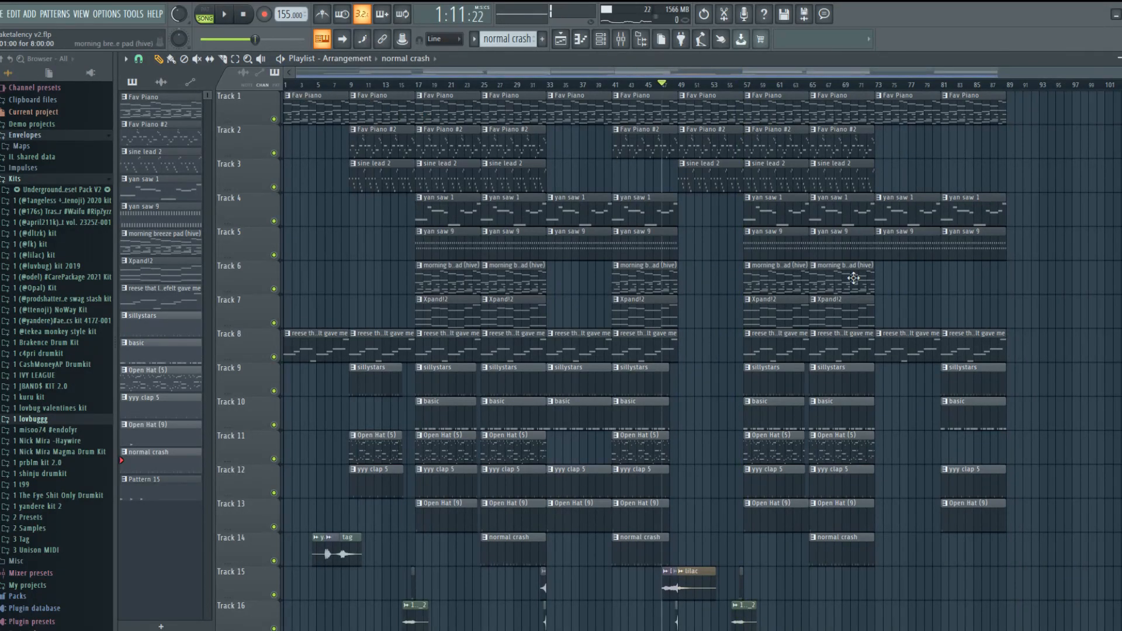
{"action": "scroll", "coordinate": [988, 280], "scroll_direction": "down", "scroll_amount": 10}
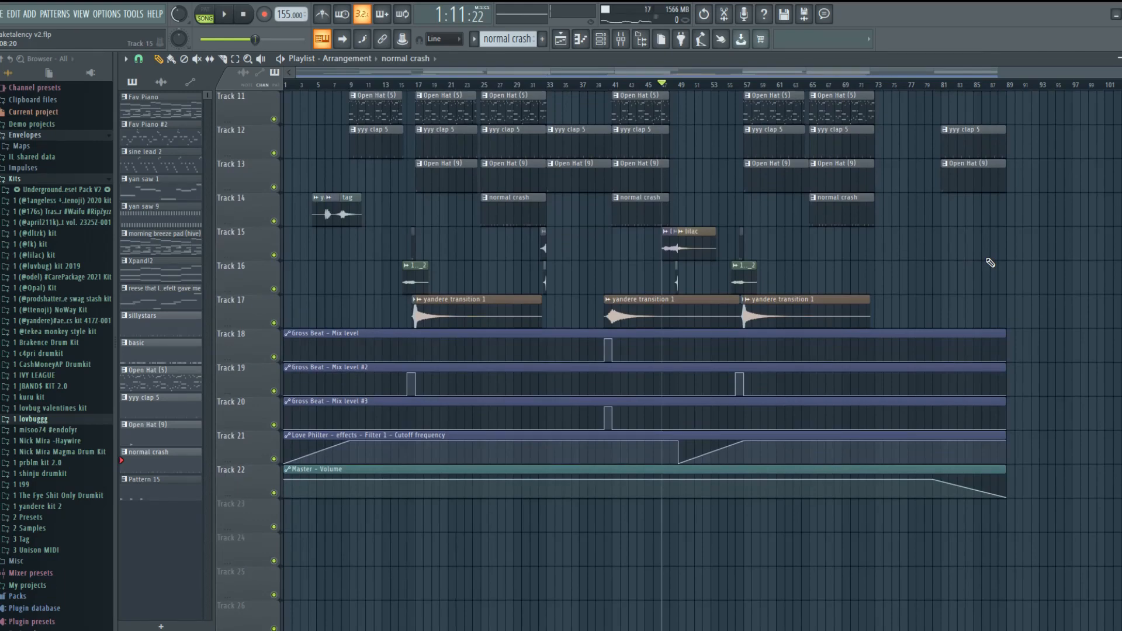
{"action": "scroll", "coordinate": [614, 203], "scroll_direction": "up", "scroll_amount": 10}
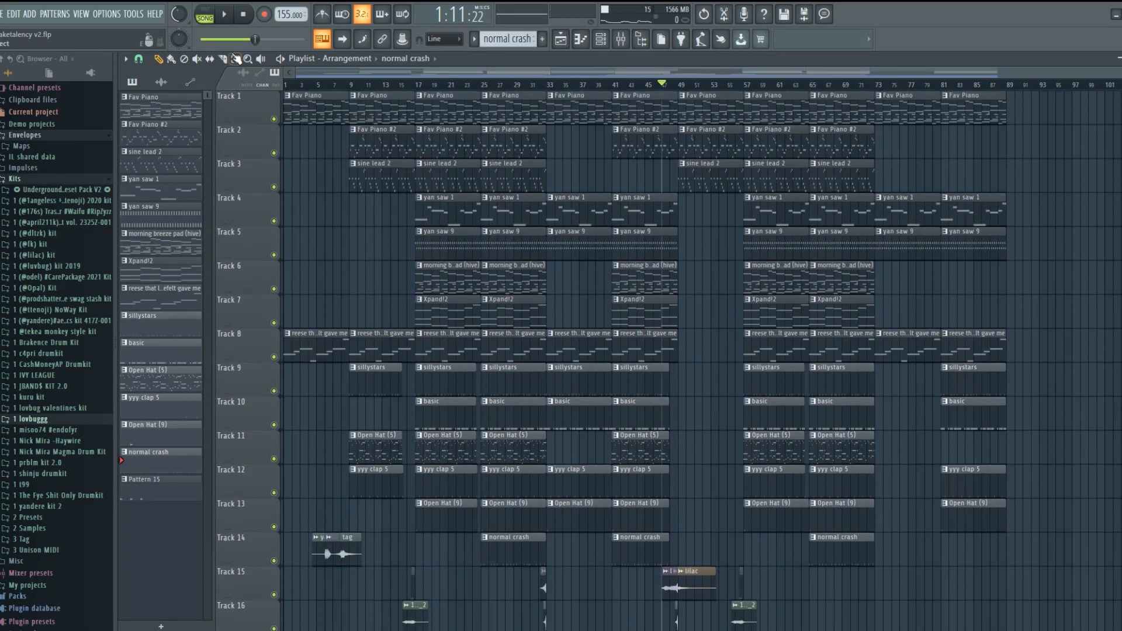